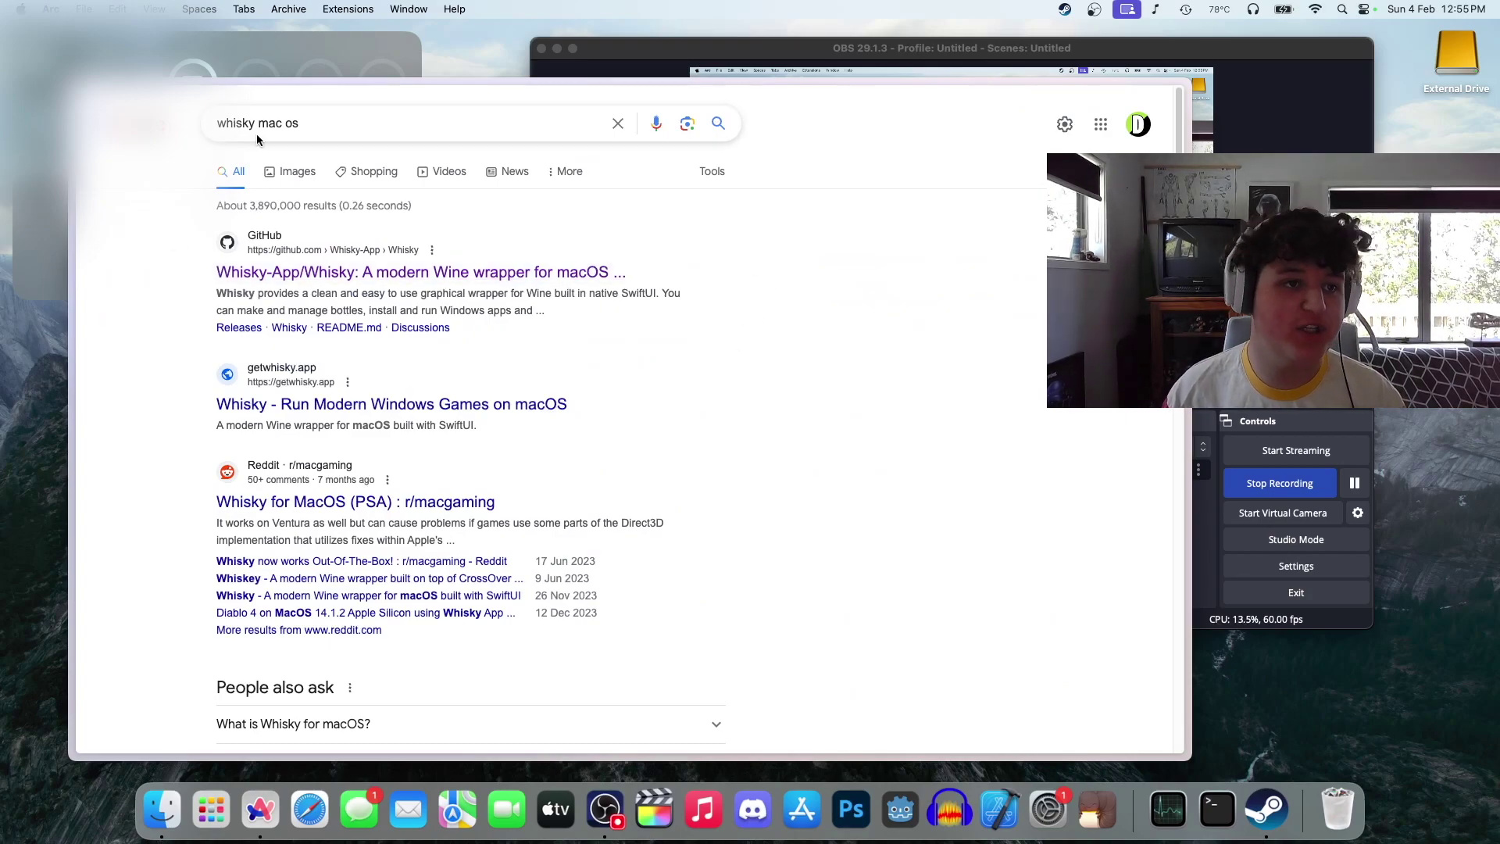
Select the 'whisky mac os' query on the Google results page.
drag(352, 122, 210, 125)
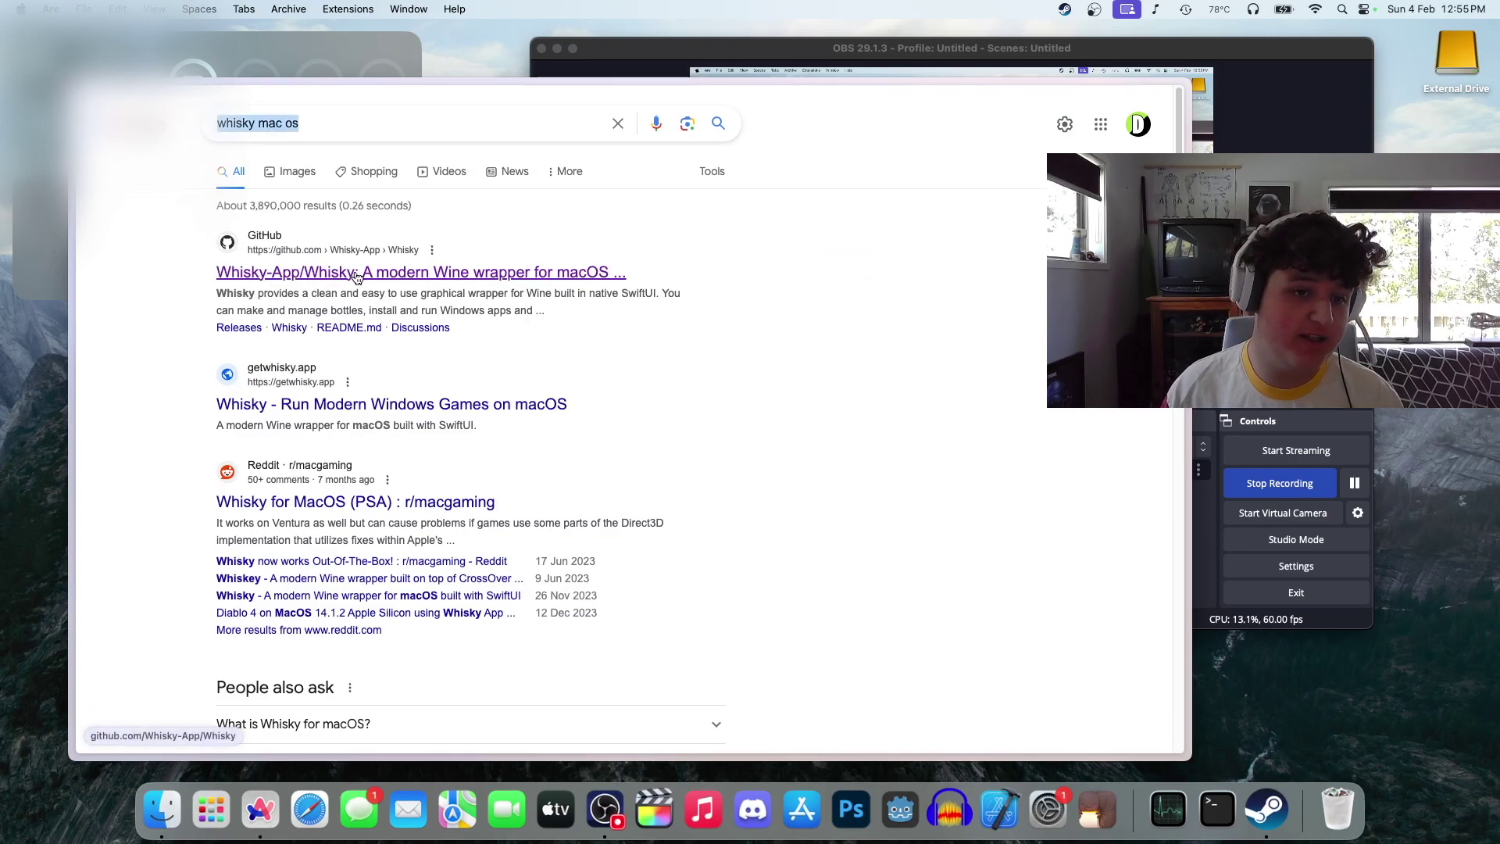
Open the Whisky-App/Whisky GitHub project and download Whisky.zip from Release 2.2.3.
click(355, 277)
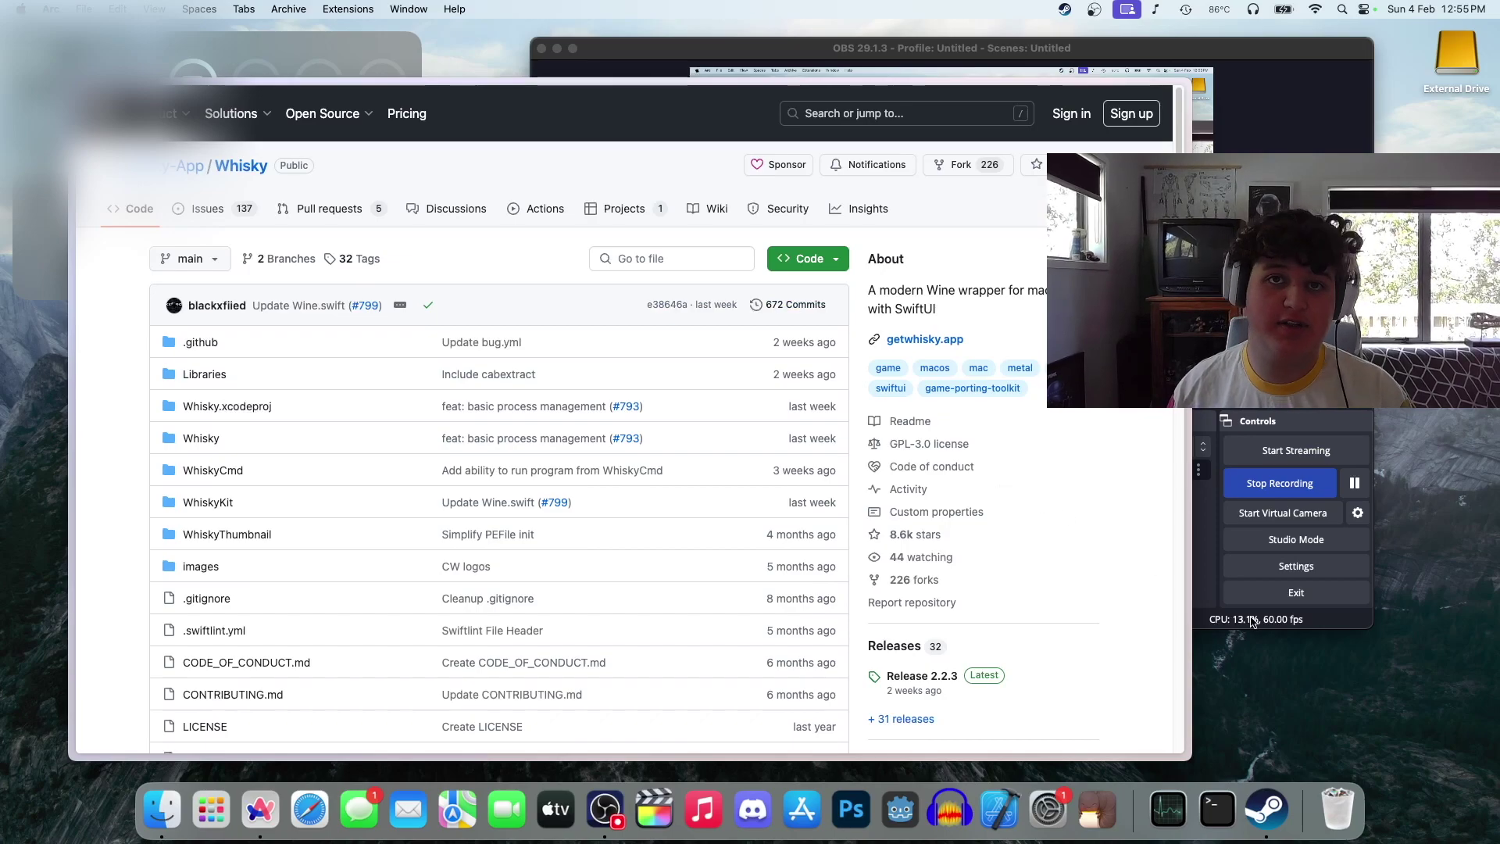
scroll(1068, 598, down, 1)
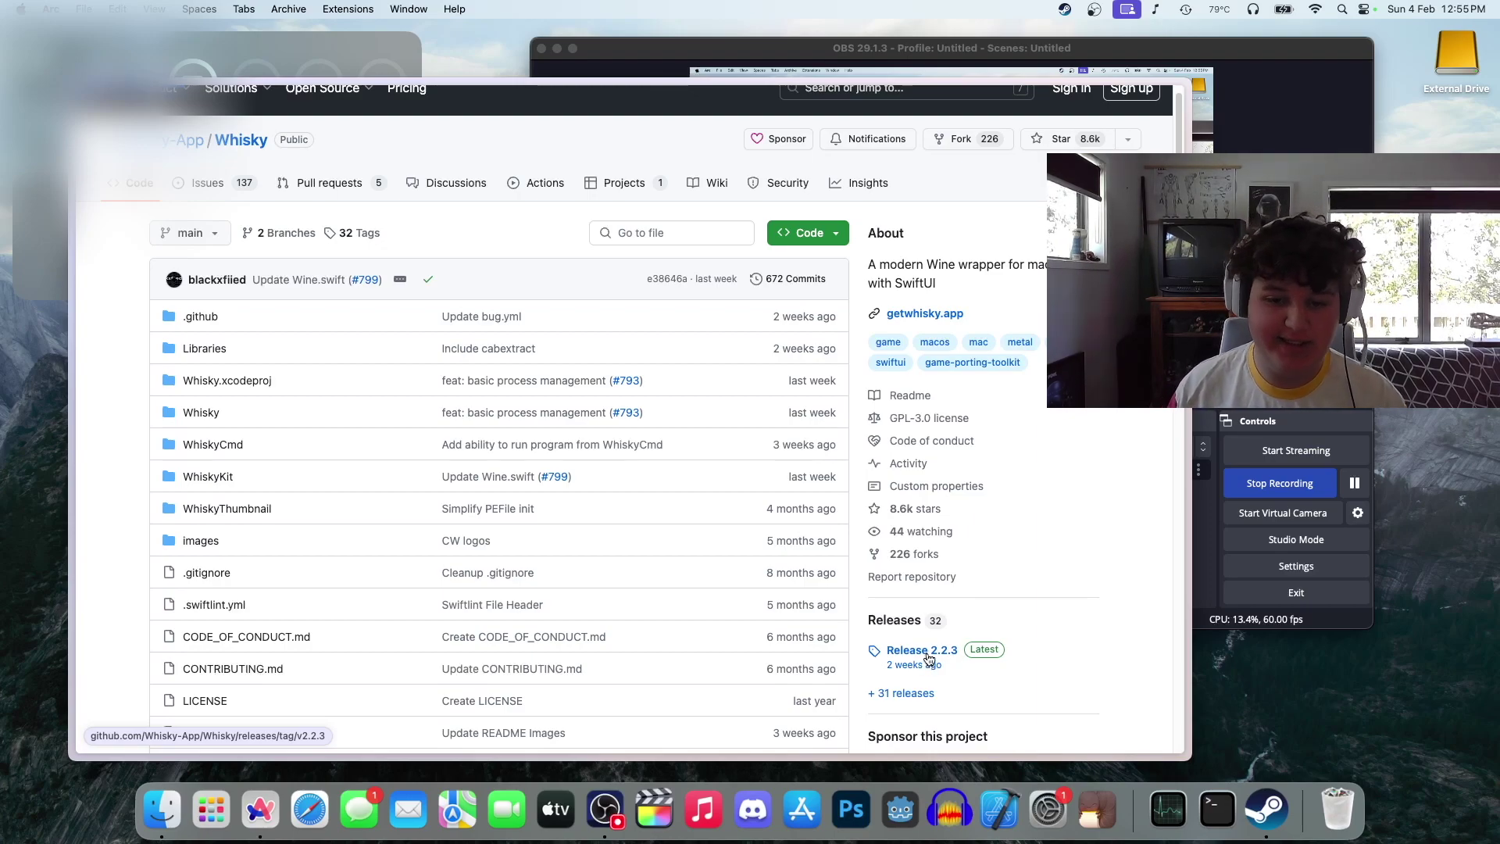
click(928, 658)
scroll(213, 476, down, 5)
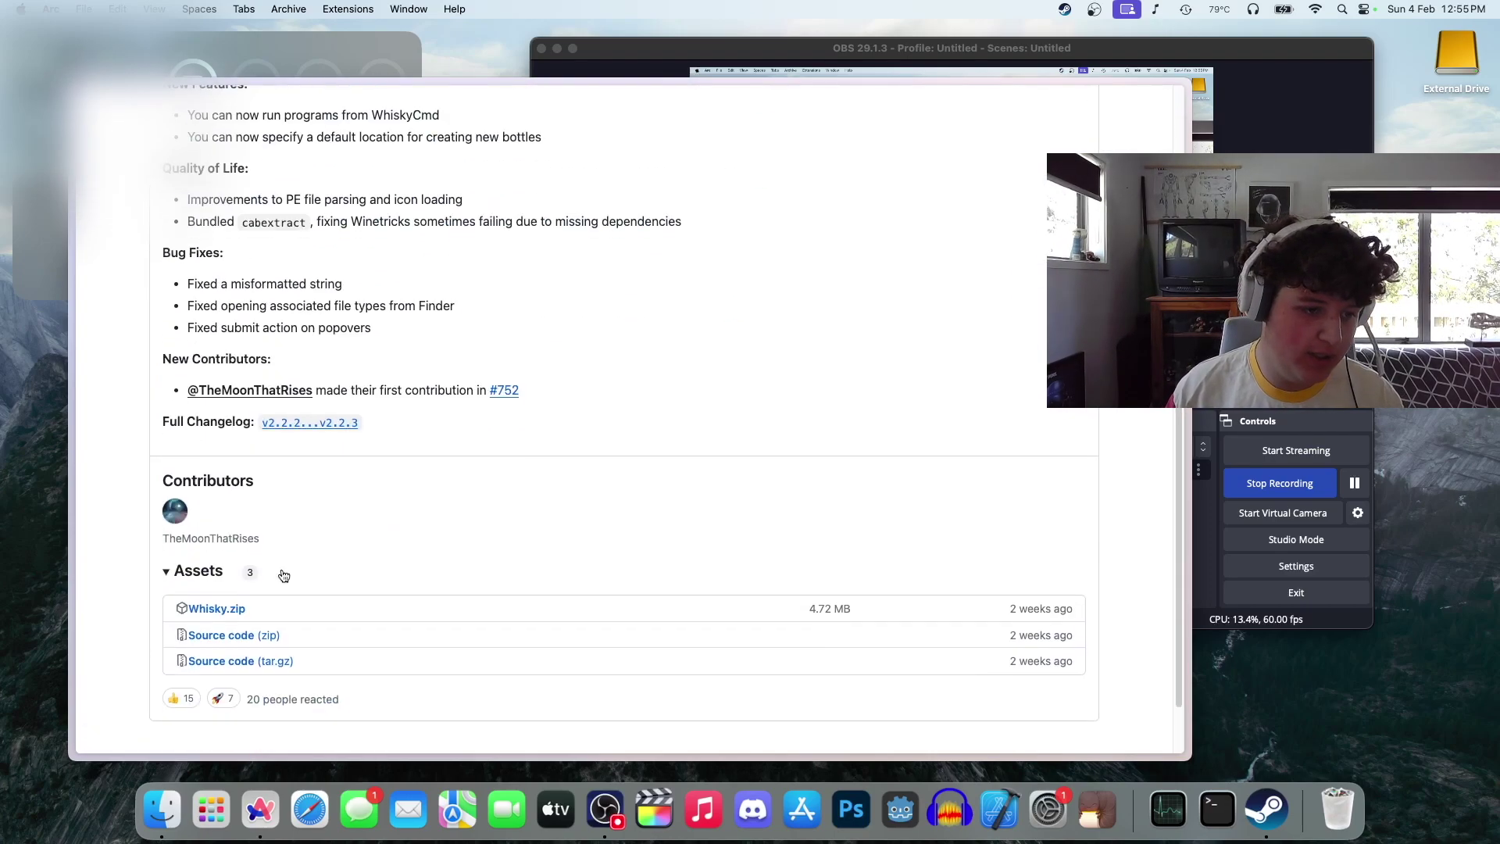
click(222, 612)
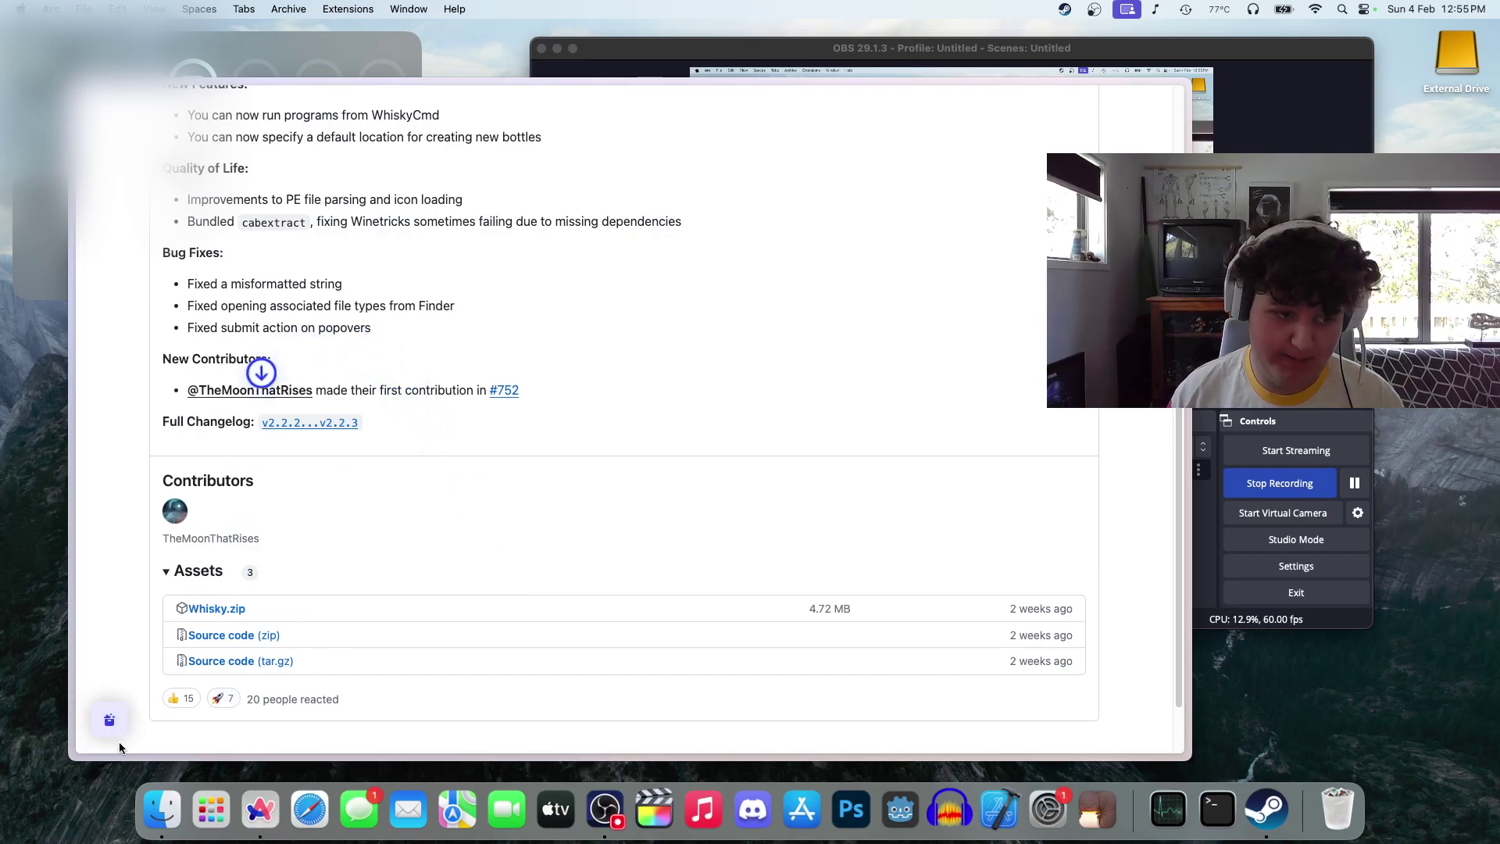
Show the downloaded Whisky.app in Finder and move it into Applications.
mouse_move(83, 735)
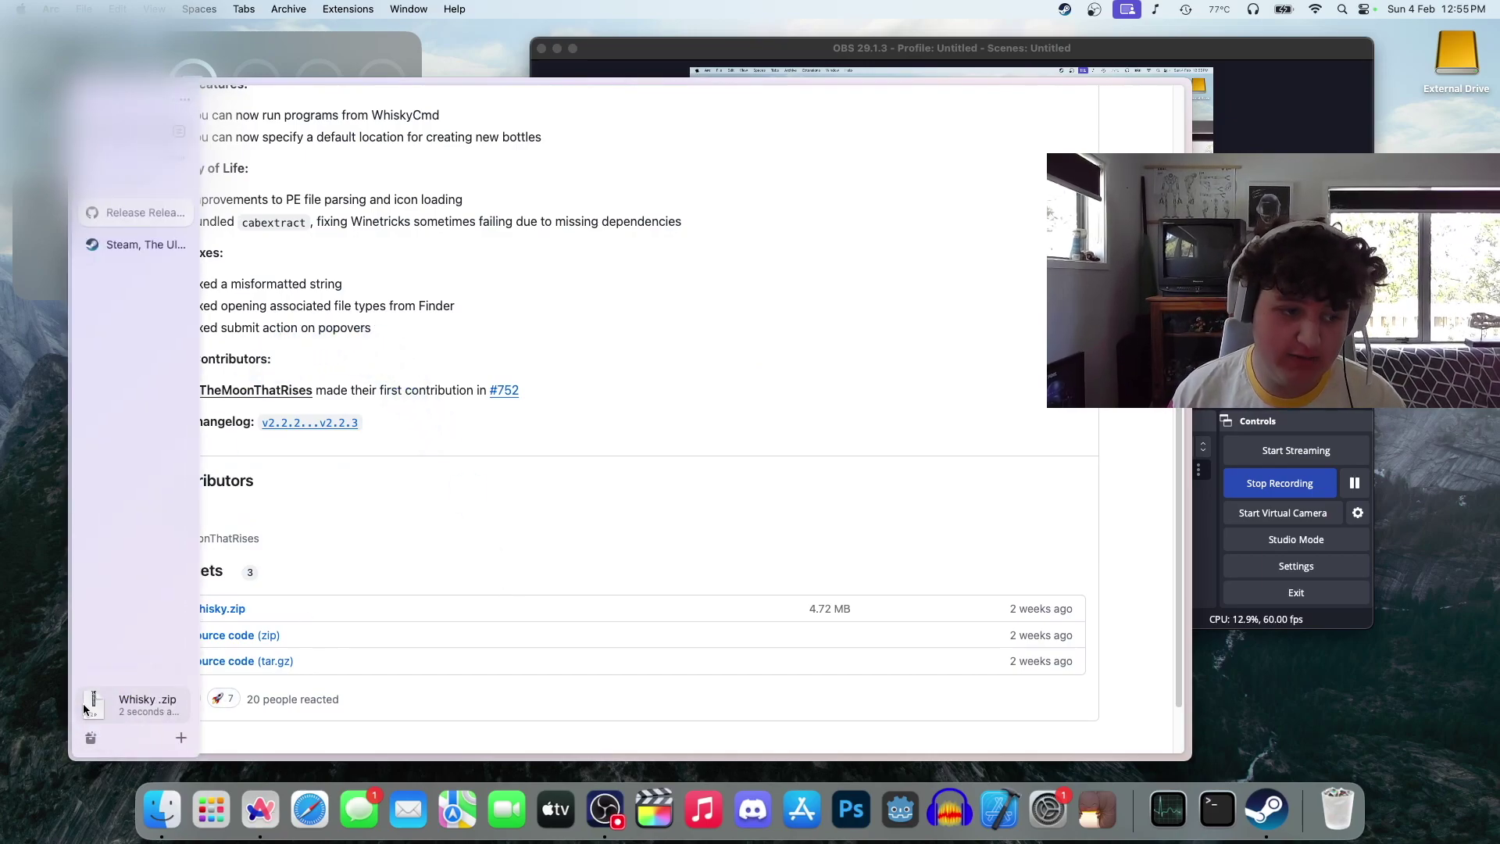
click(83, 703)
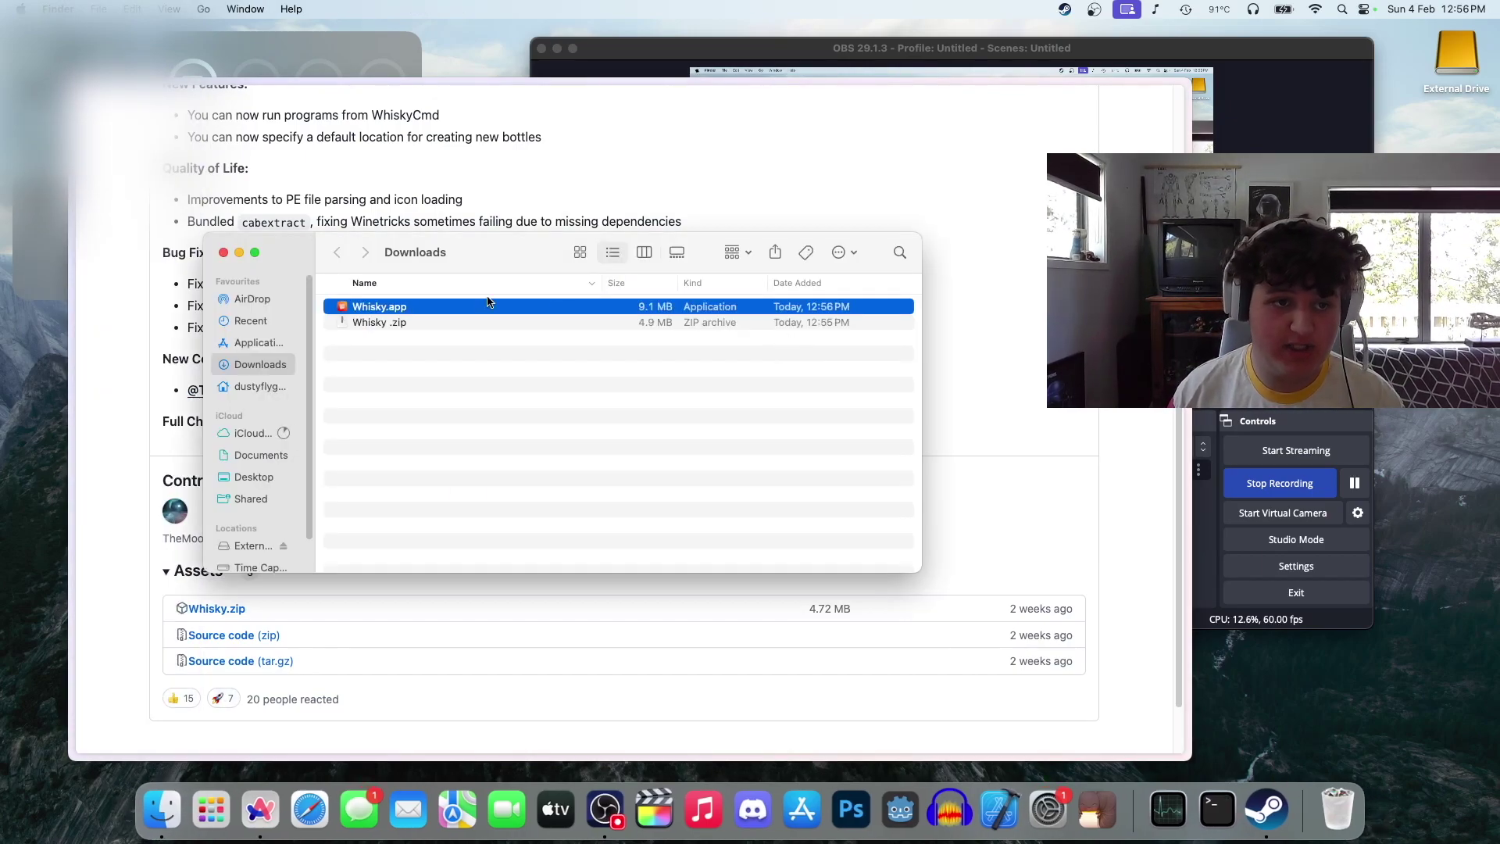
click(428, 308)
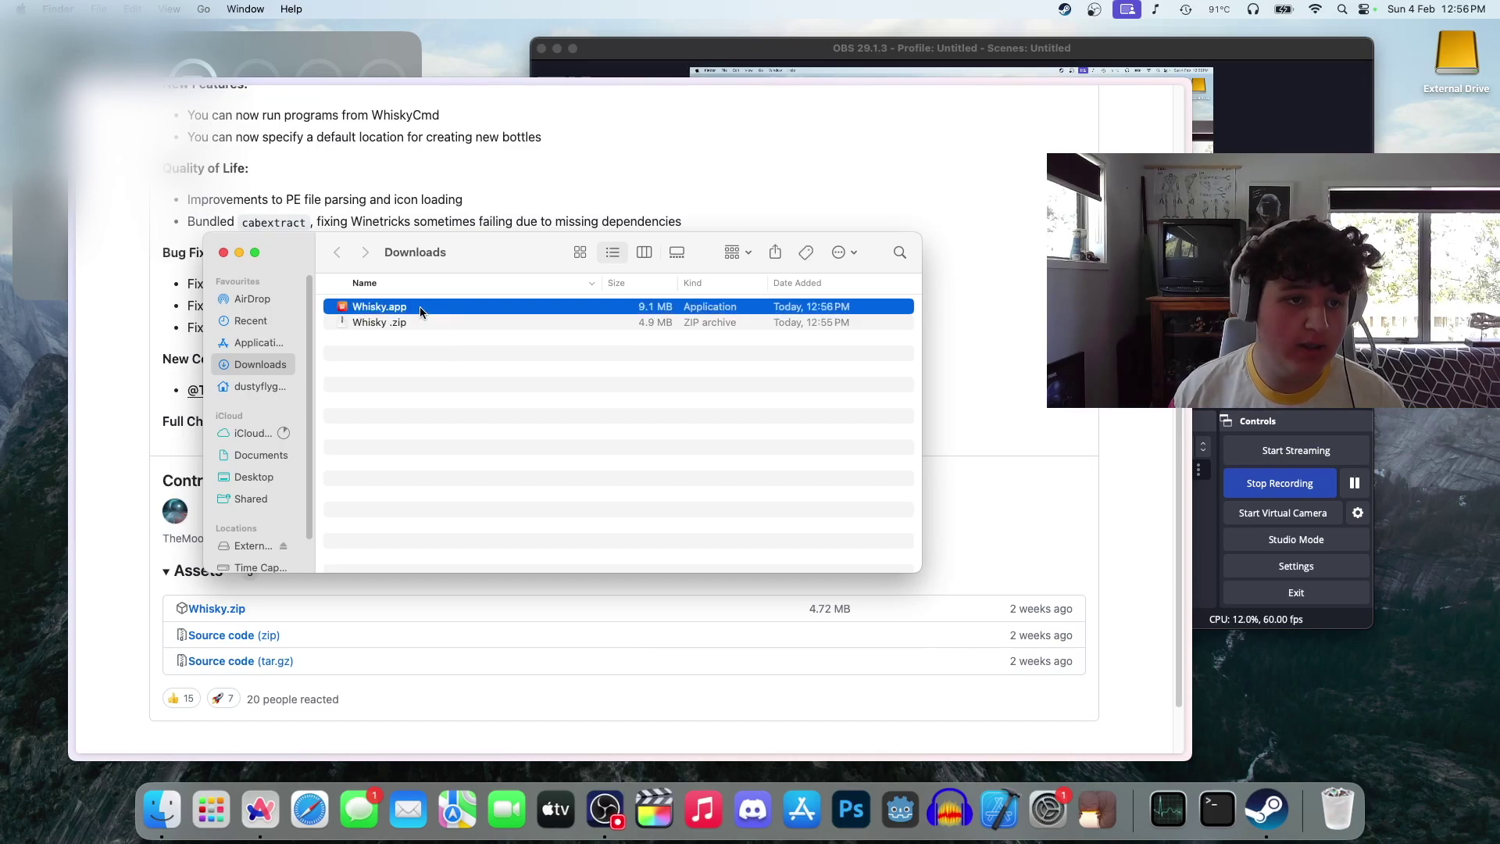
drag(420, 307, 264, 342)
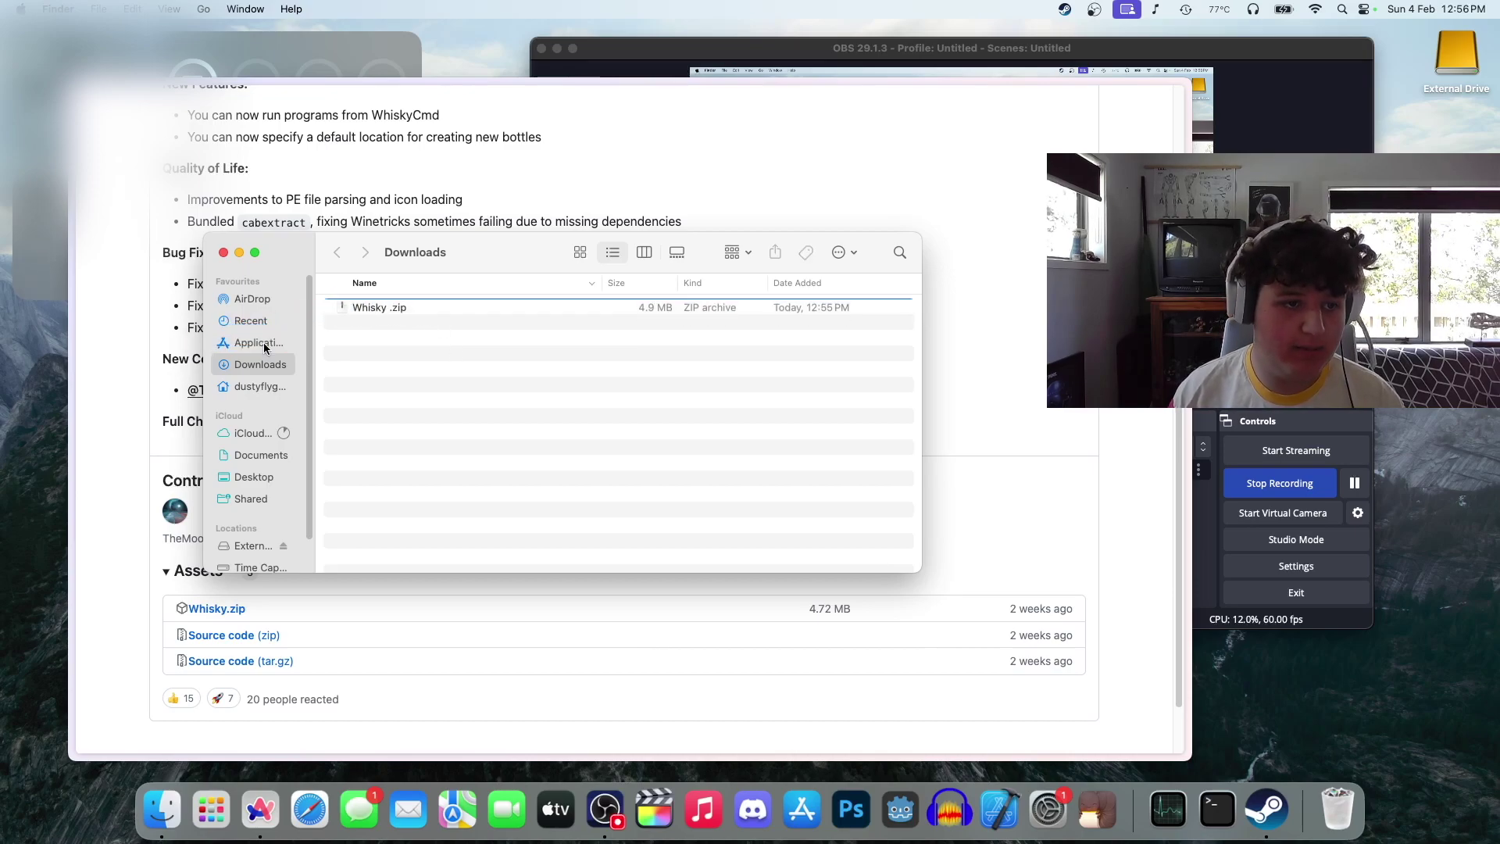
Download the Windows version of the Steam installer from the Steam page.
click(125, 311)
mouse_move(73, 282)
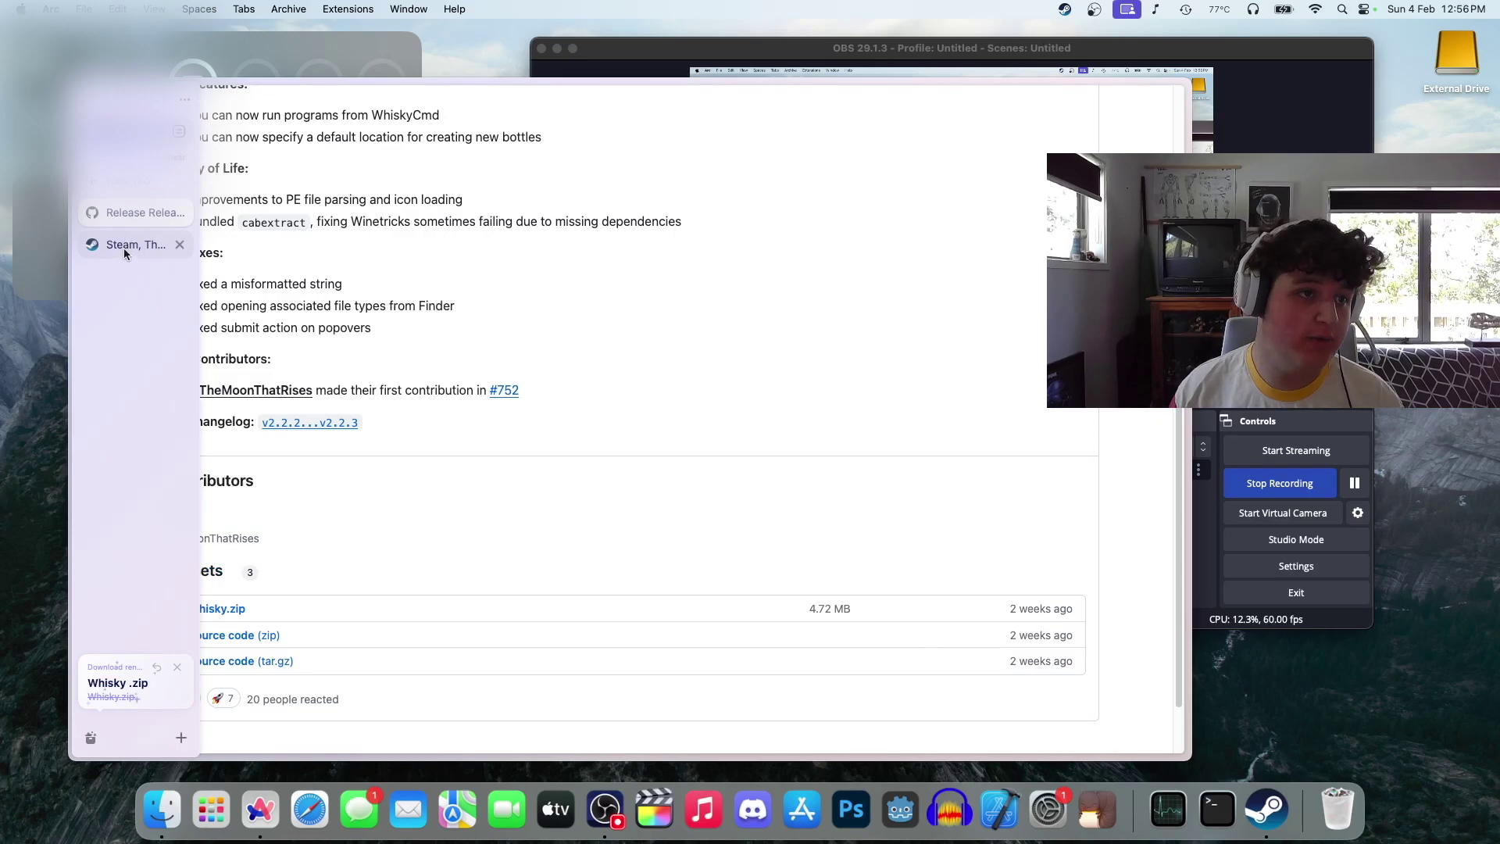
click(123, 245)
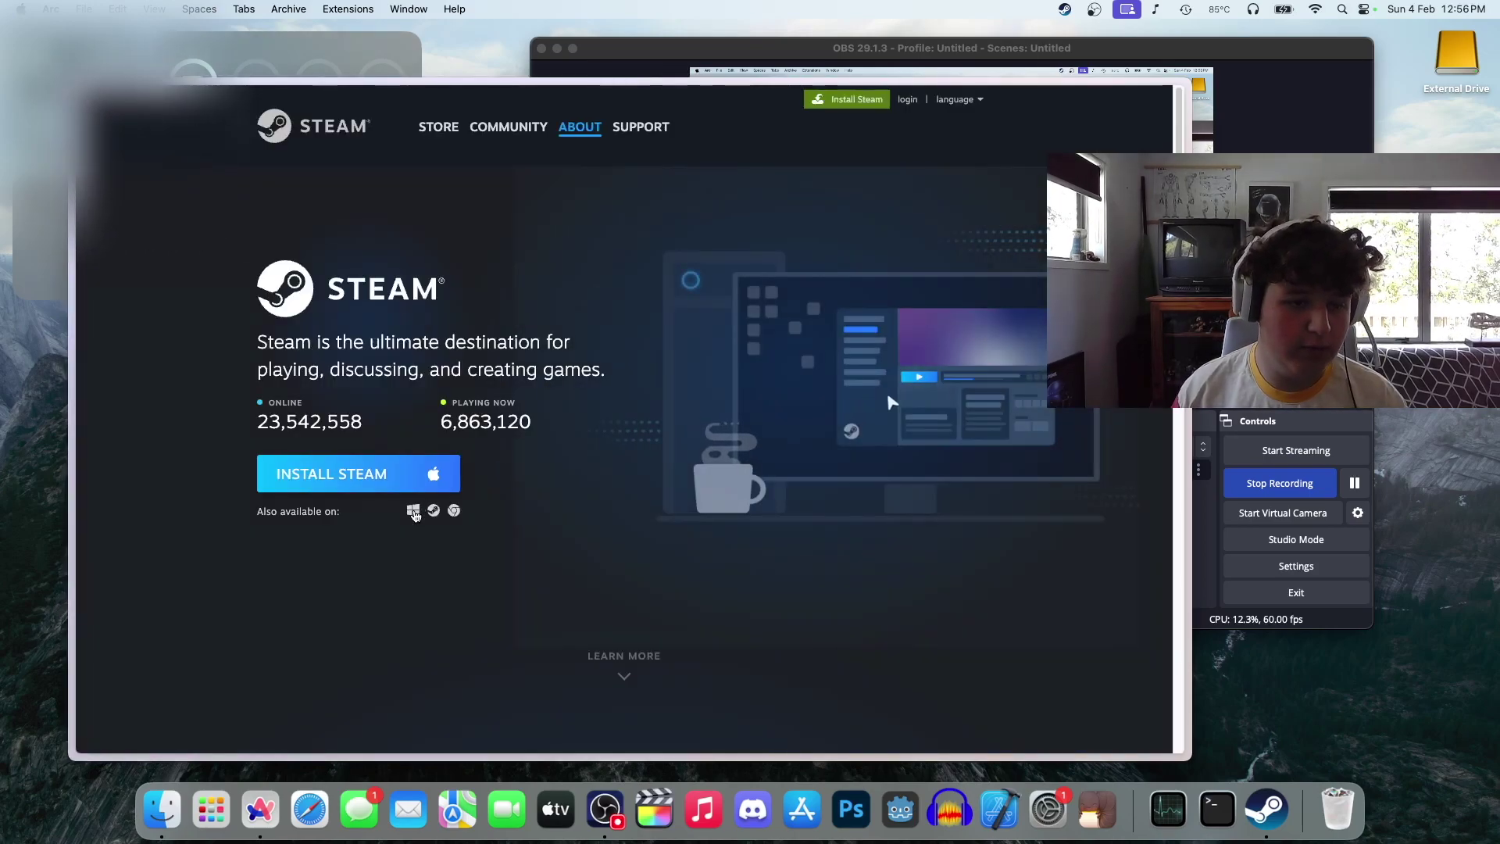
click(433, 482)
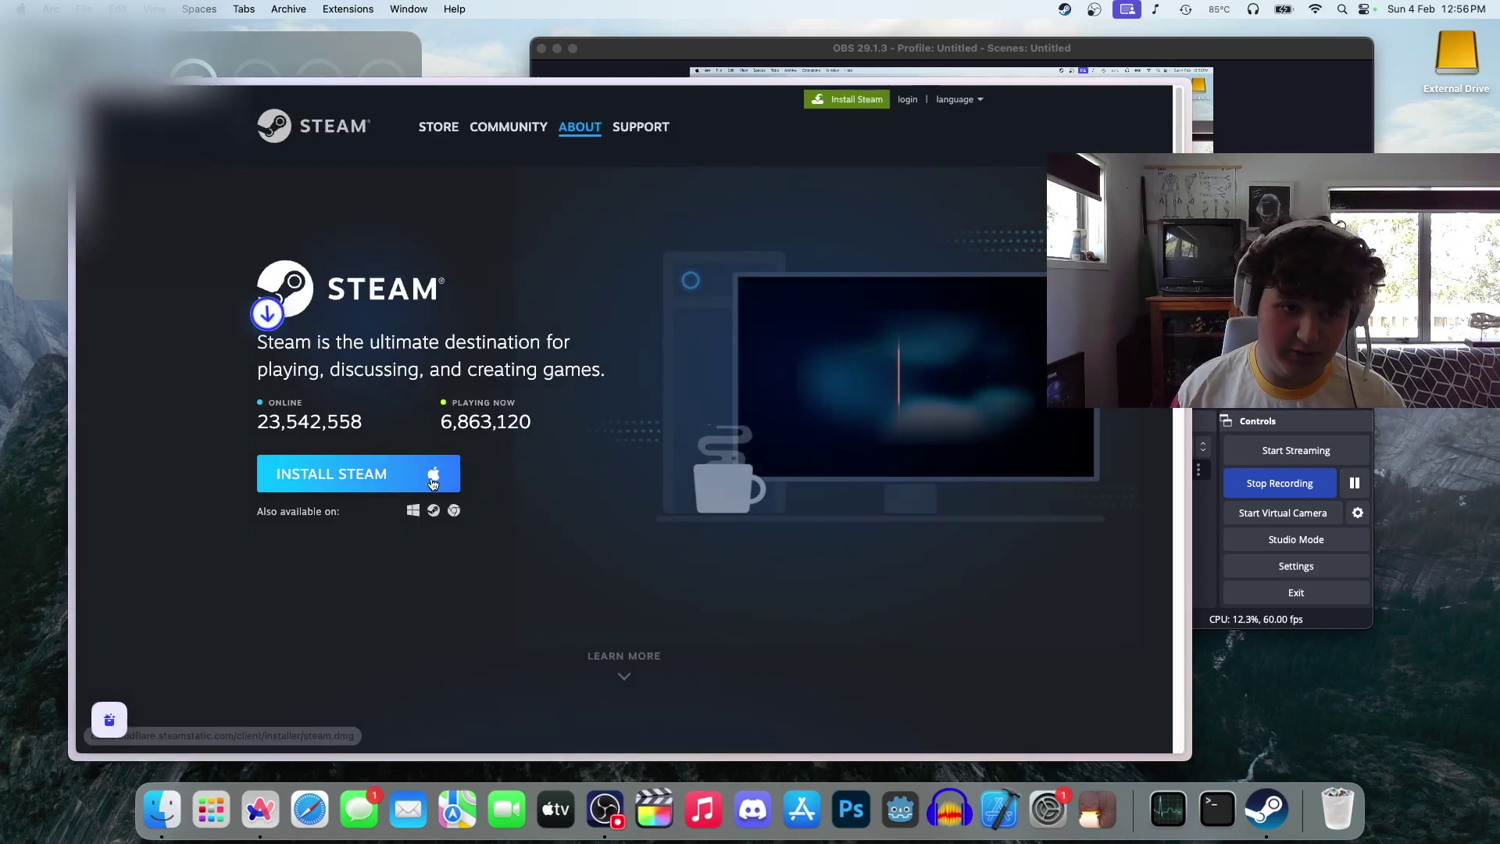
Pin Whisky.app from the Applications folder to the Dock.
click(166, 826)
click(268, 342)
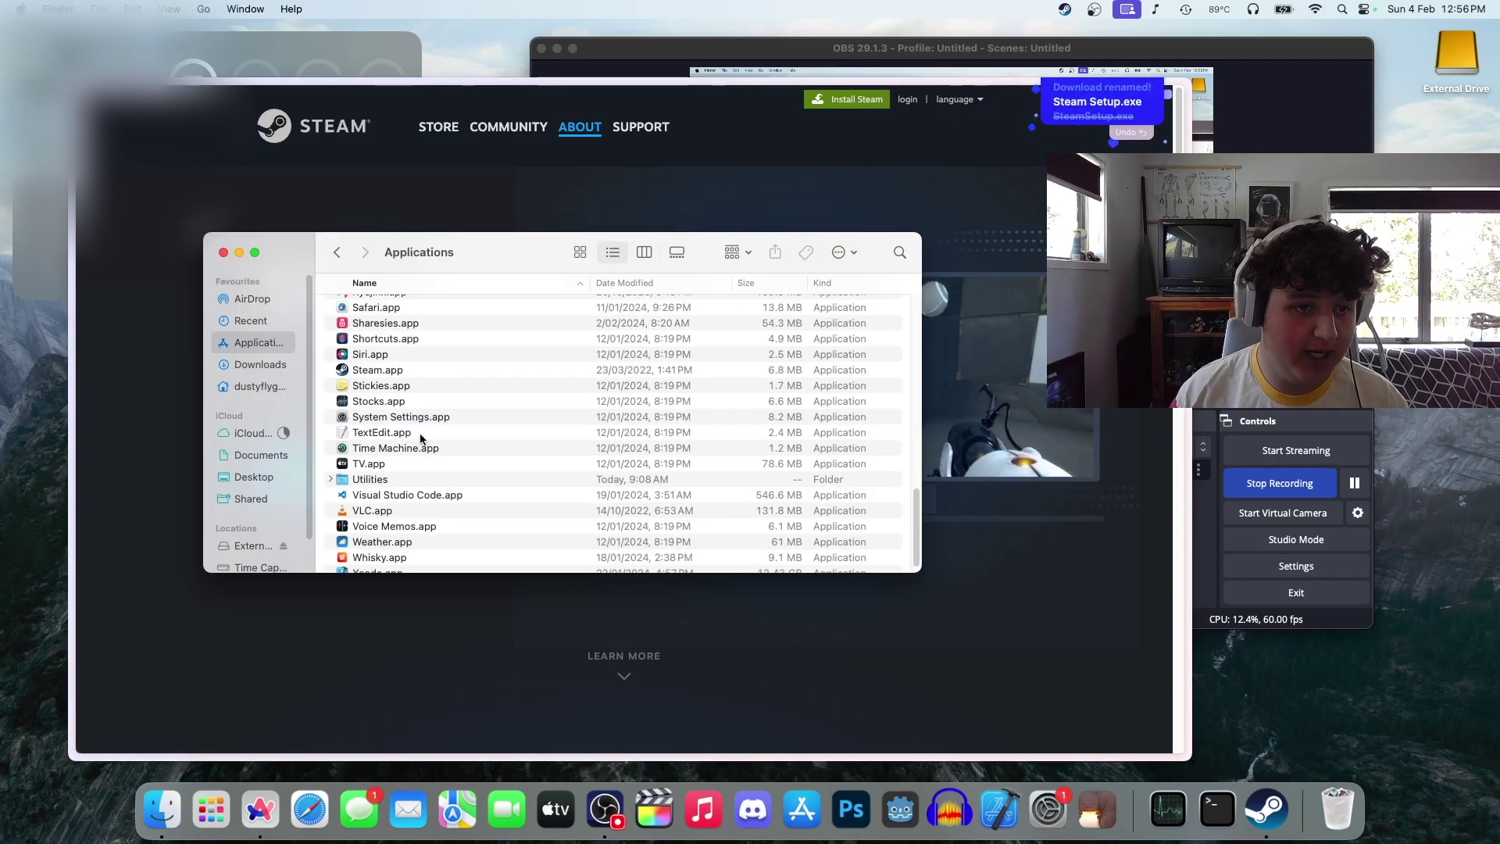
drag(379, 556, 344, 830)
Launch Whisky from the Dock, allow it to open, and bring up Arc's Dock menu.
click(335, 812)
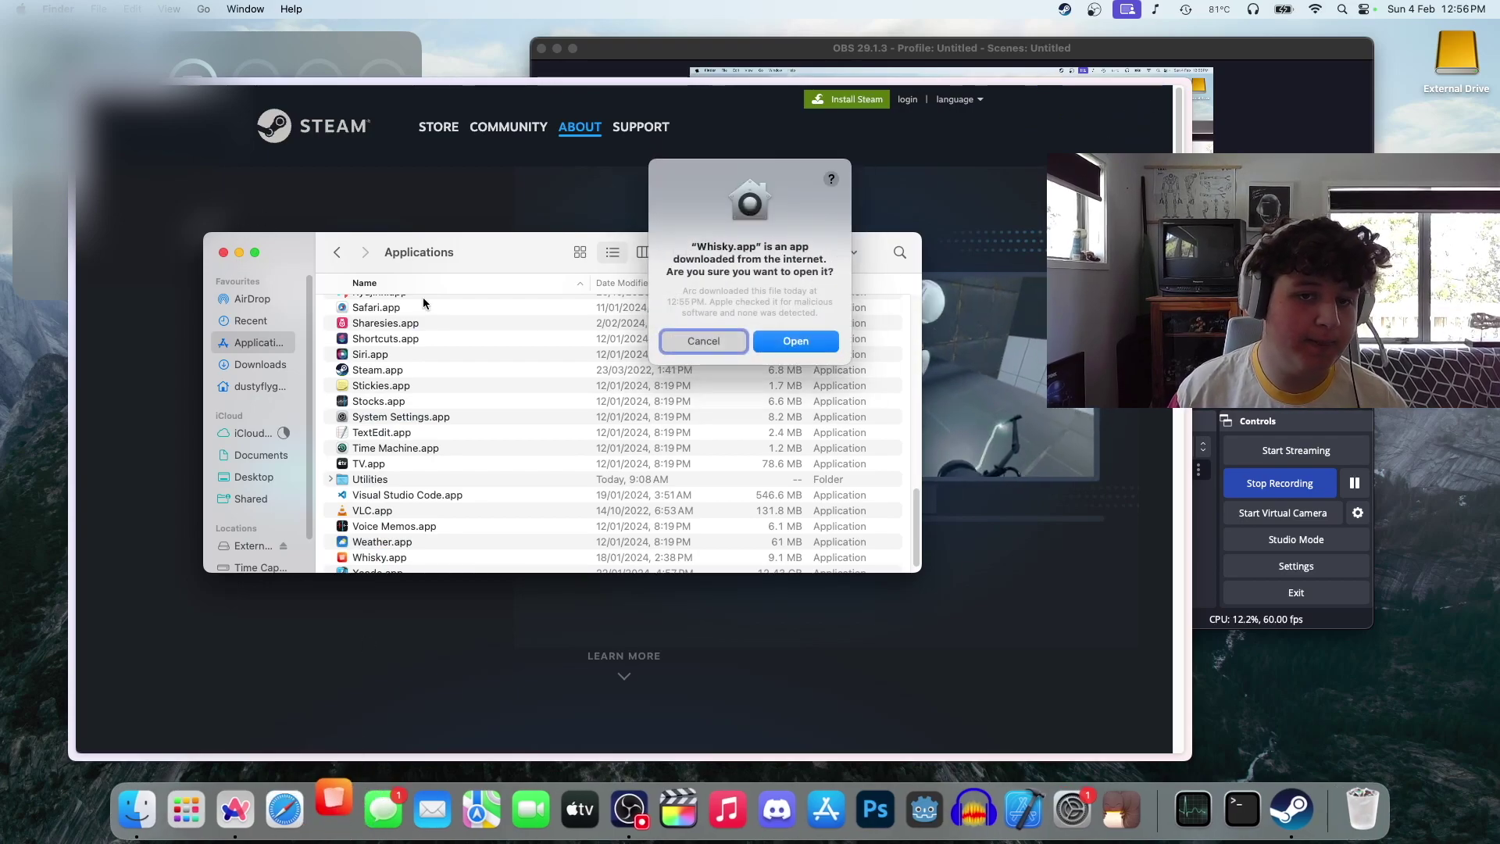
click(814, 345)
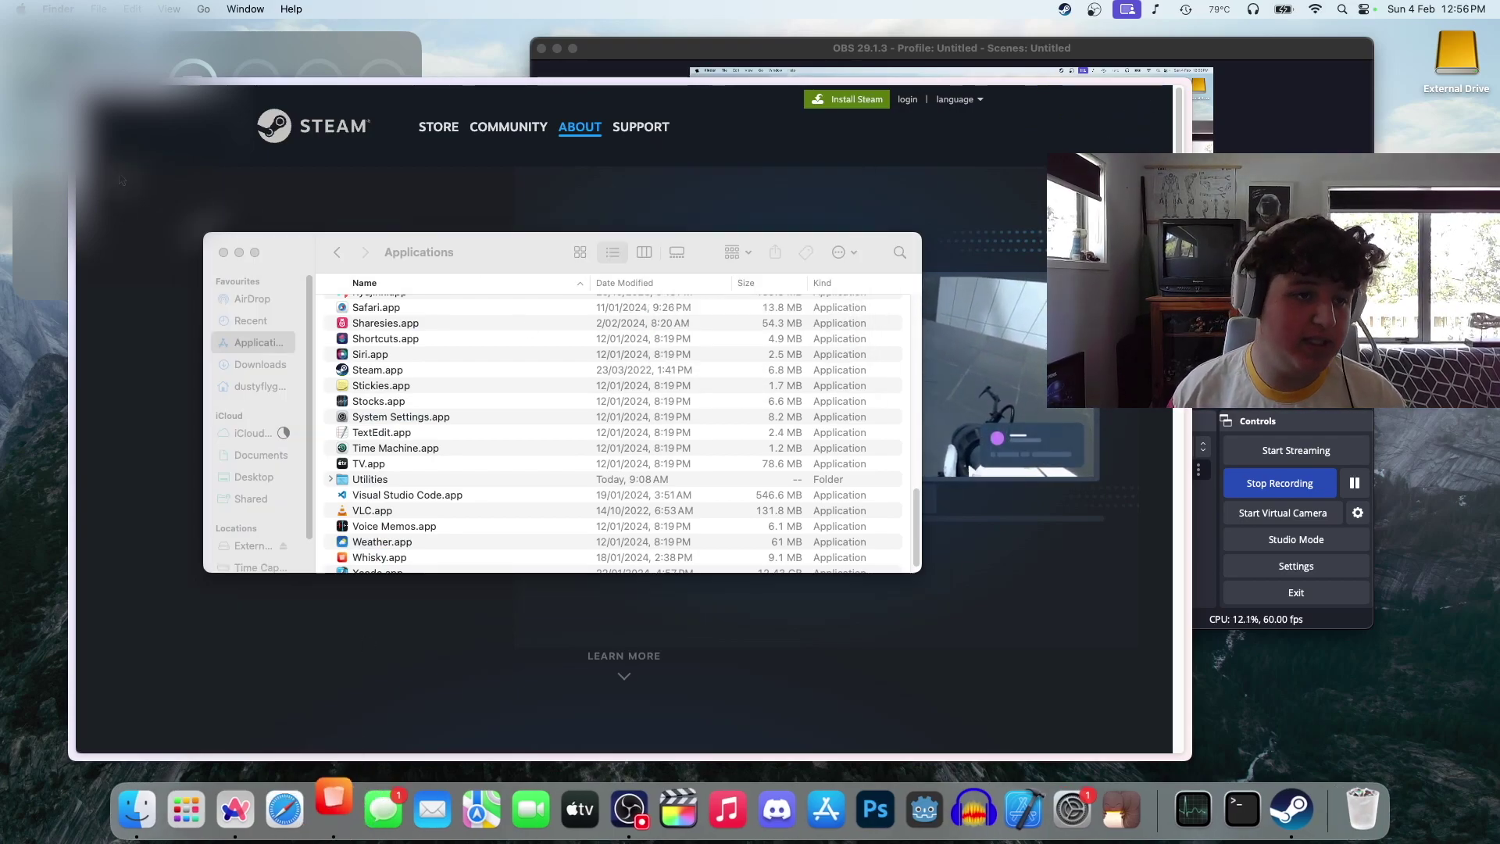
right_click(235, 809)
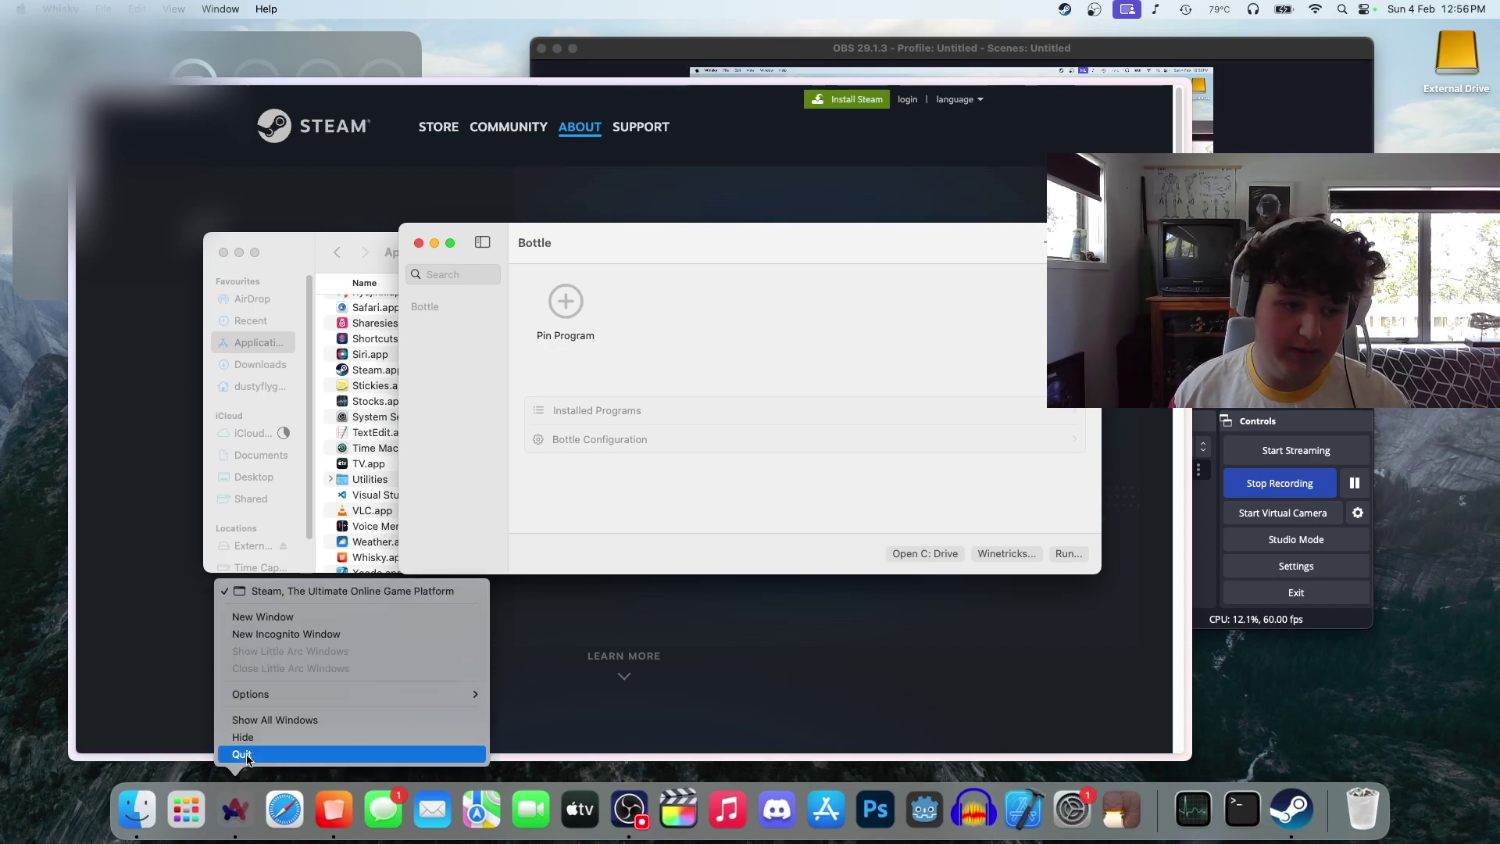
Quit Arc and start a new Whisky bottle named steam.
click(248, 753)
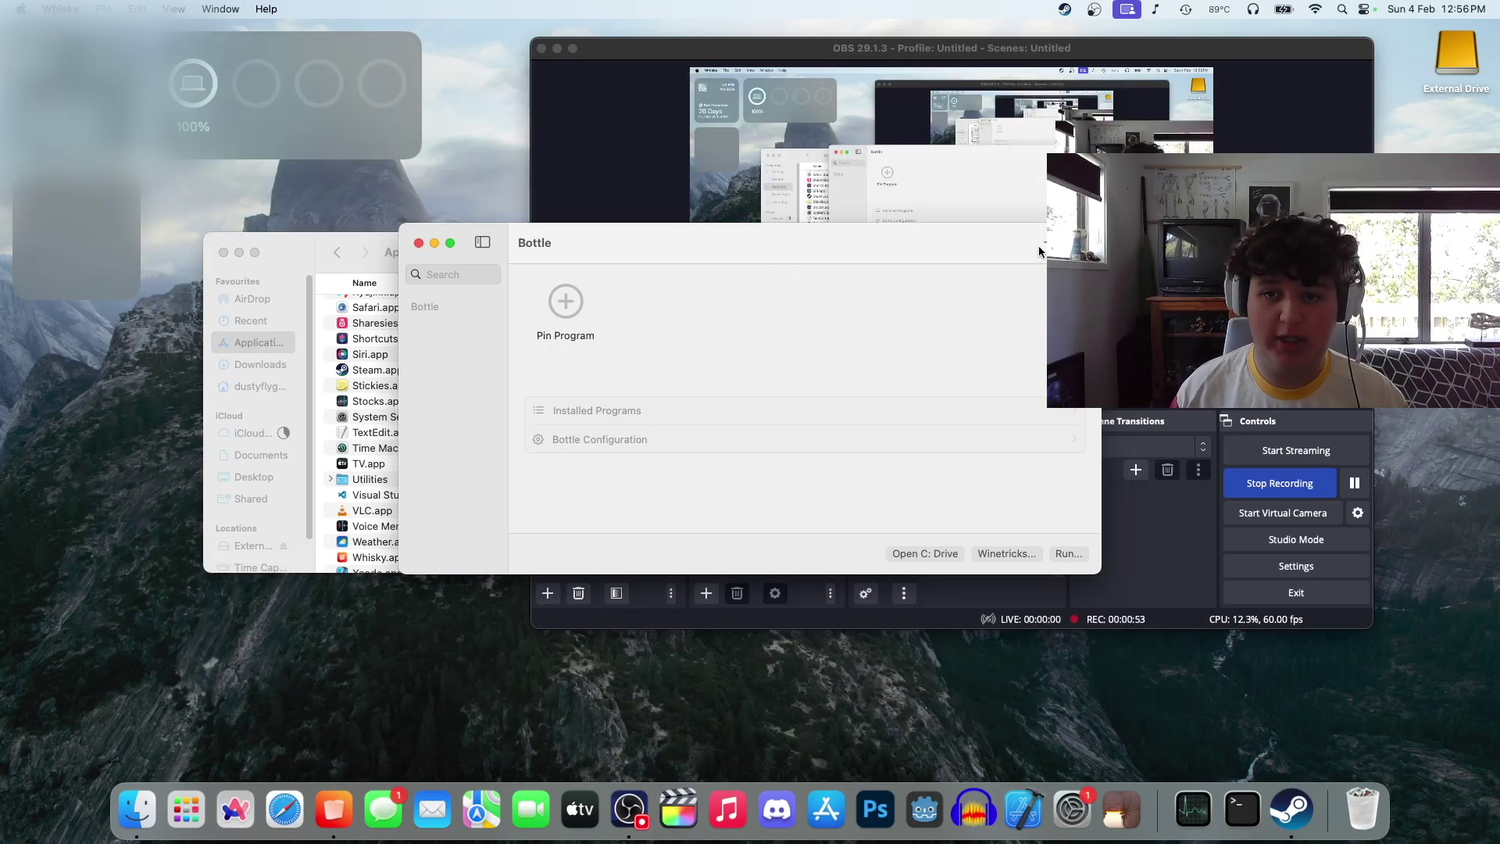
click(1080, 242)
click(558, 48)
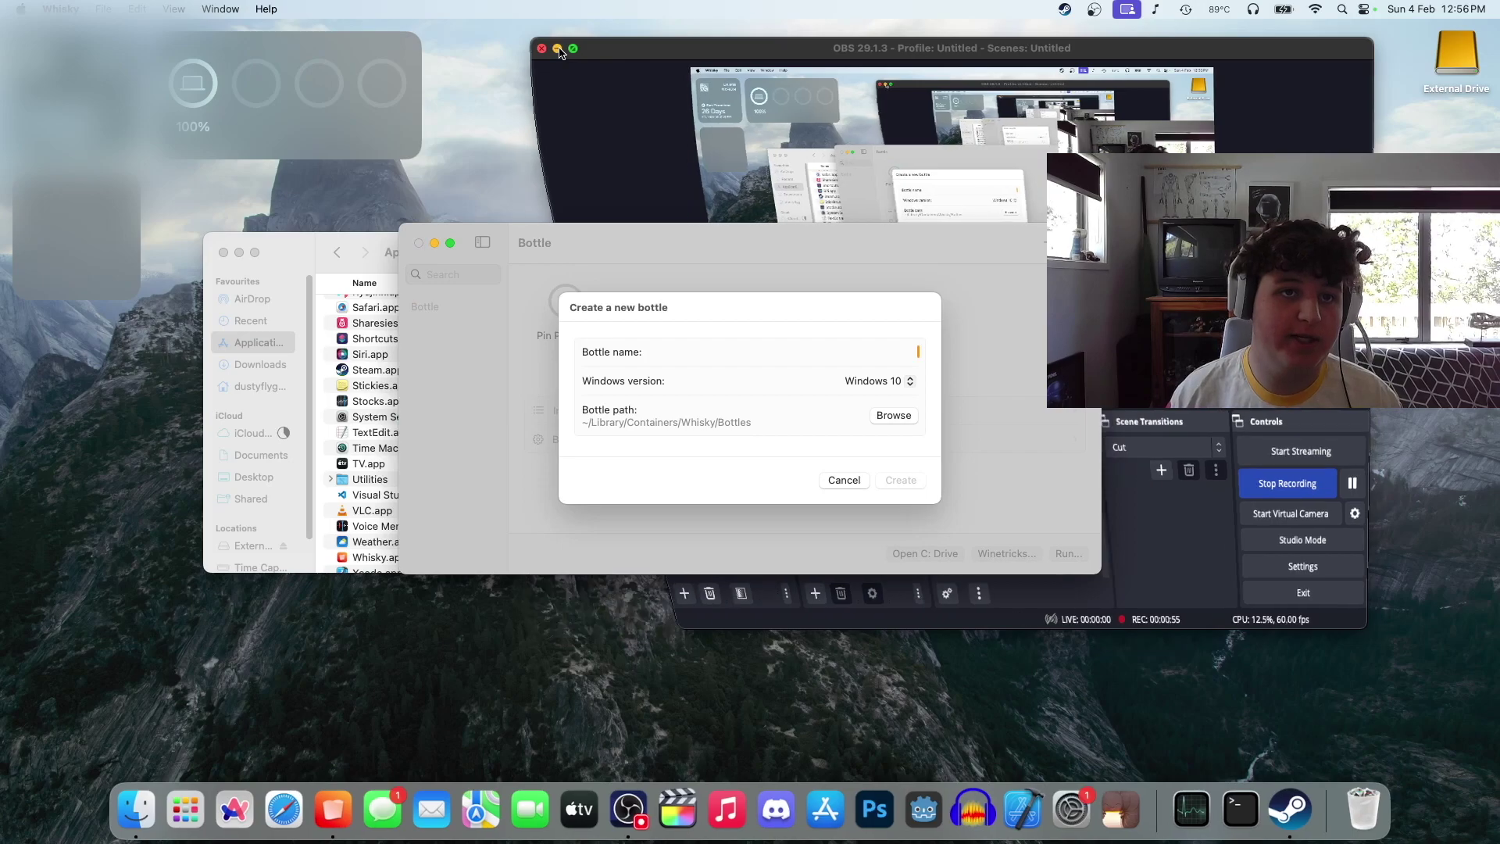
text(s)
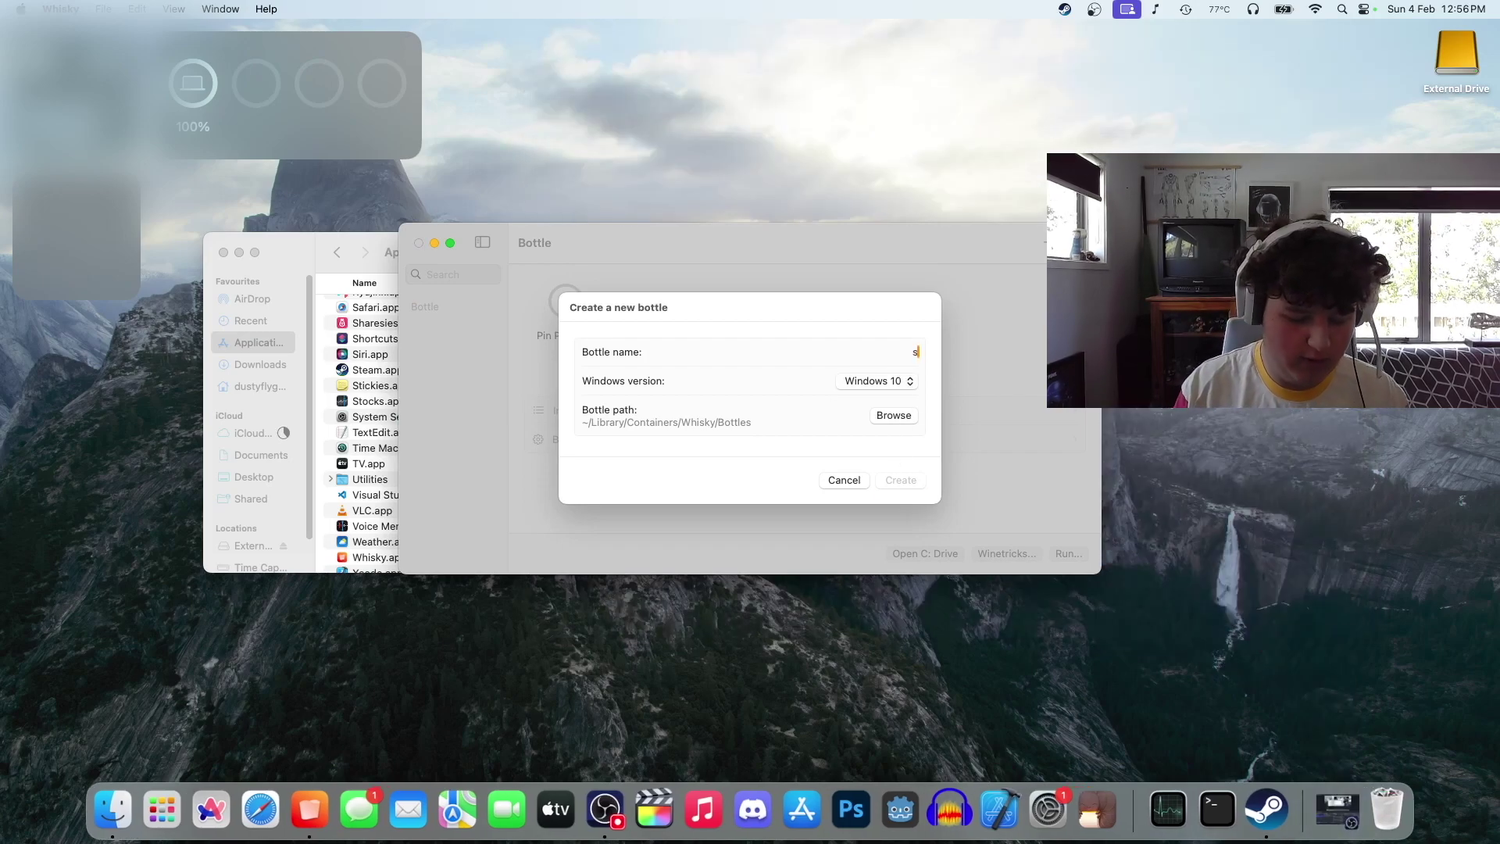
text(team)
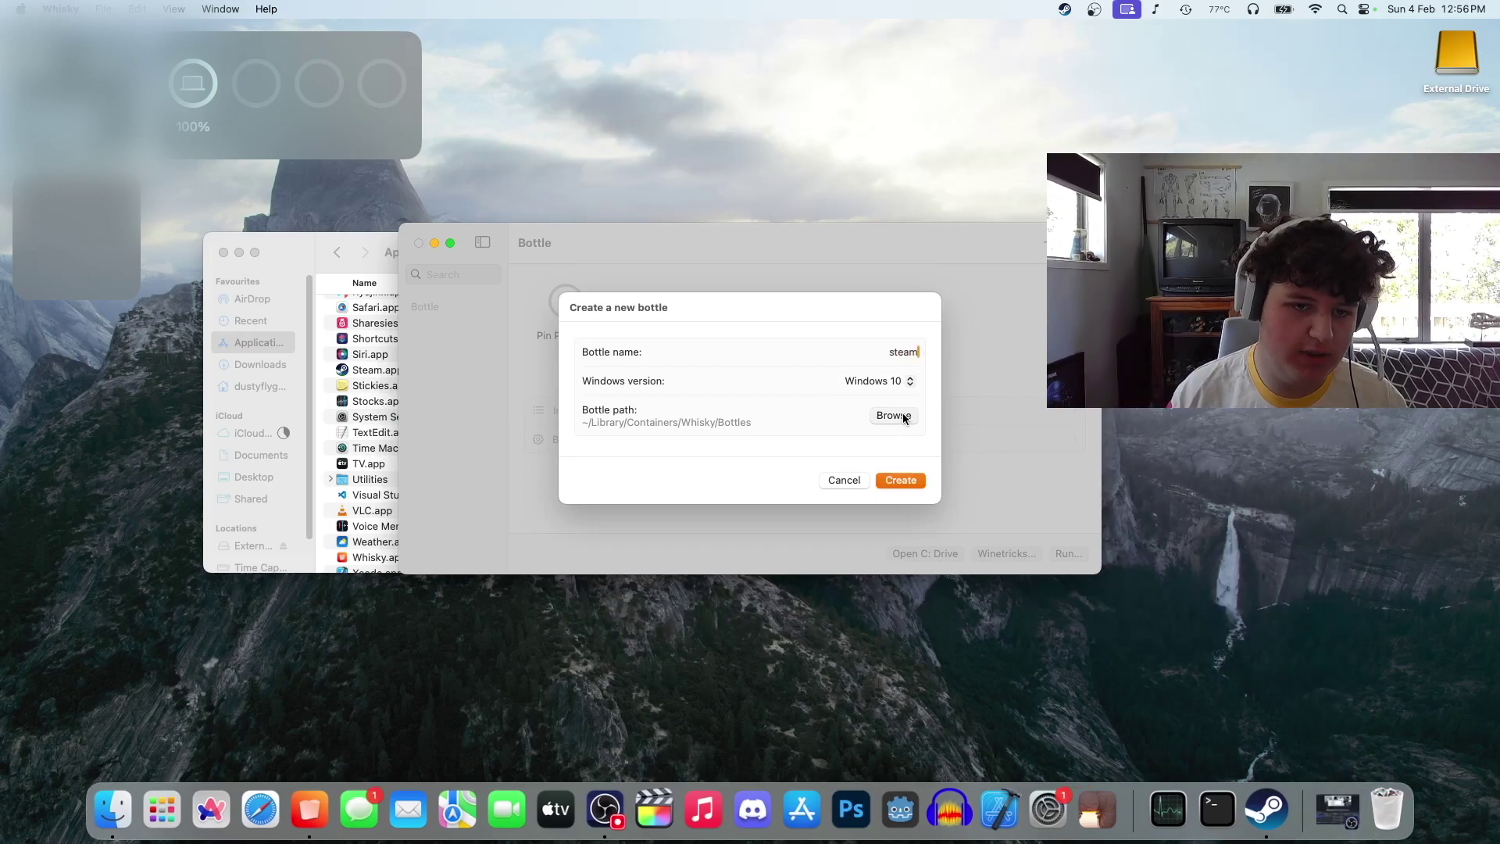
Set the bottle path to the steam folder on the External Drive.
click(894, 415)
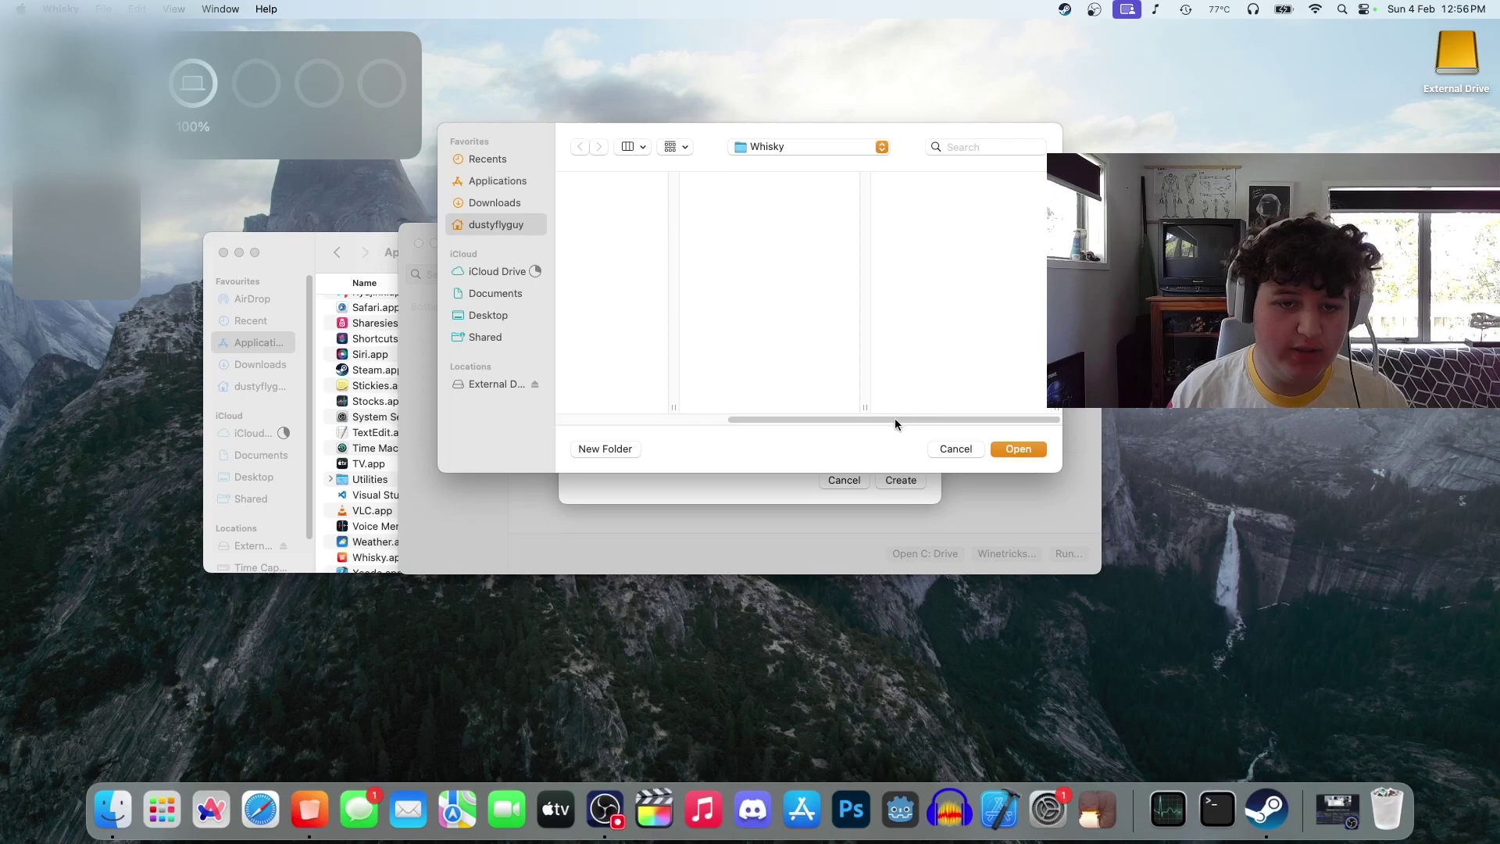
click(479, 386)
click(611, 273)
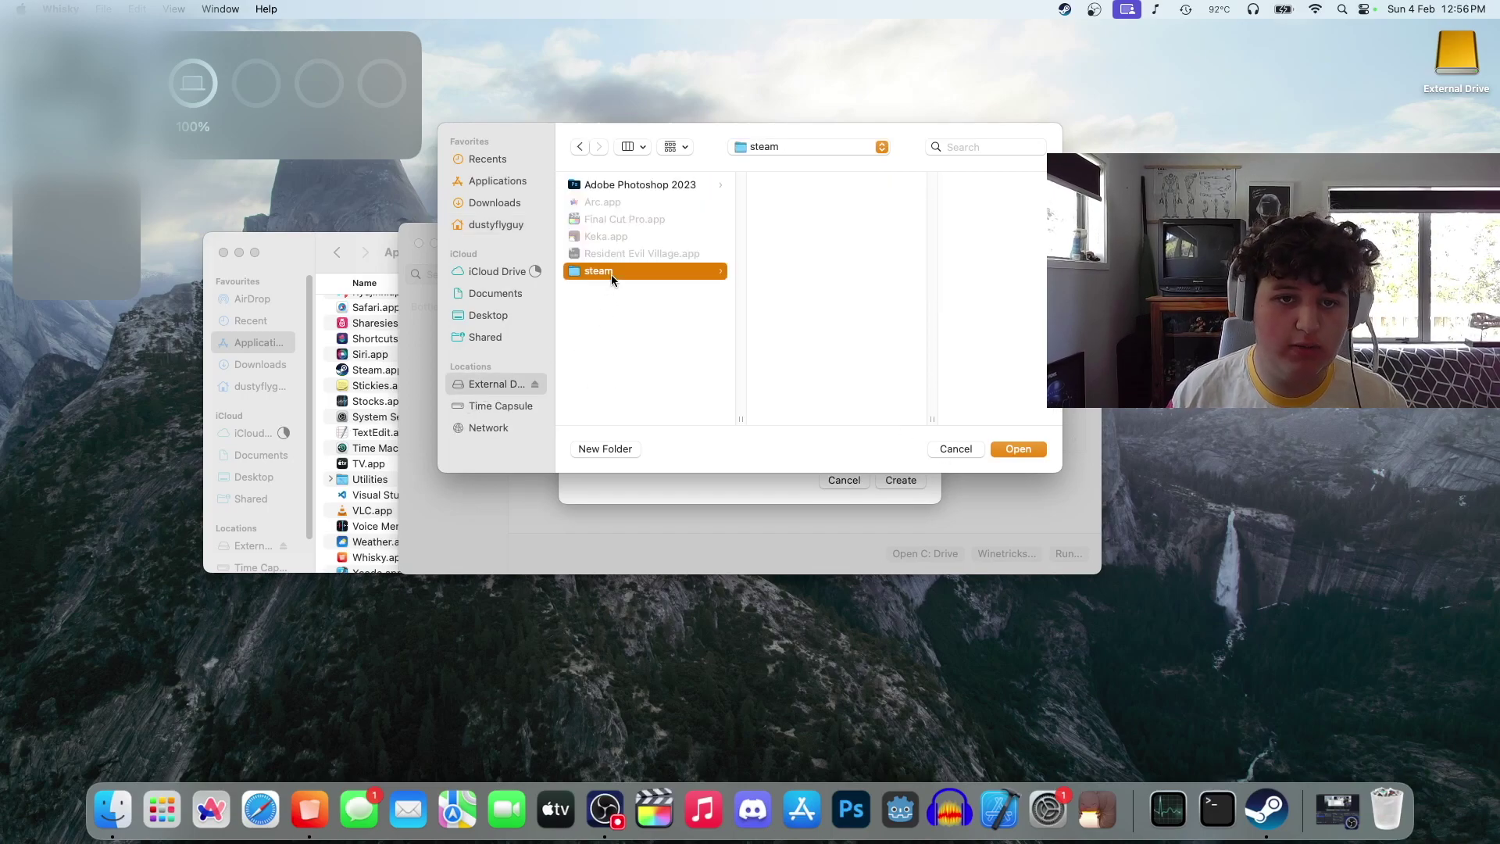
click(1022, 448)
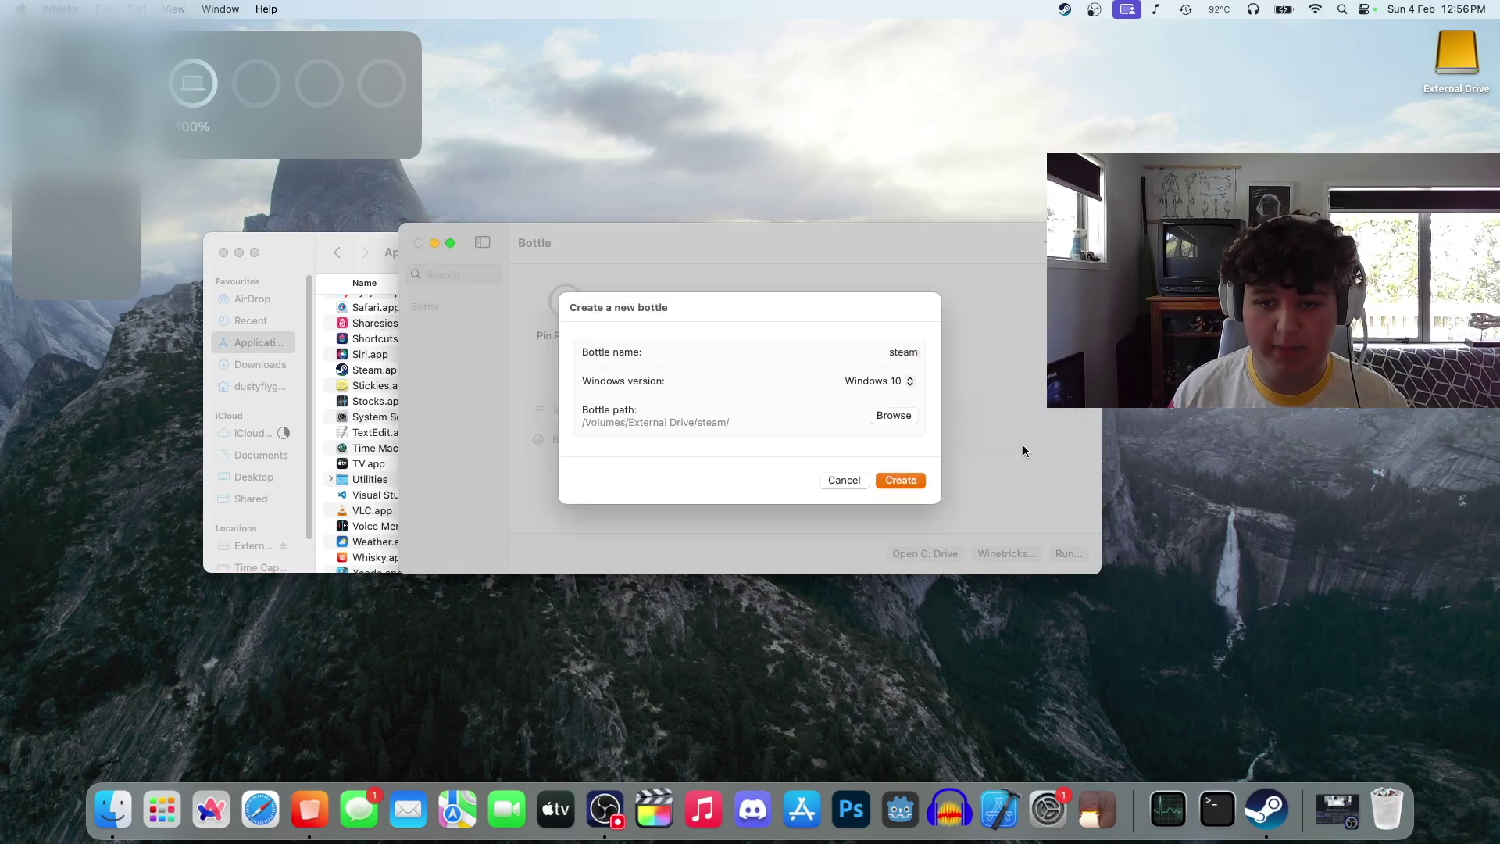
Create the steam bottle and open its page in Whisky.
click(900, 480)
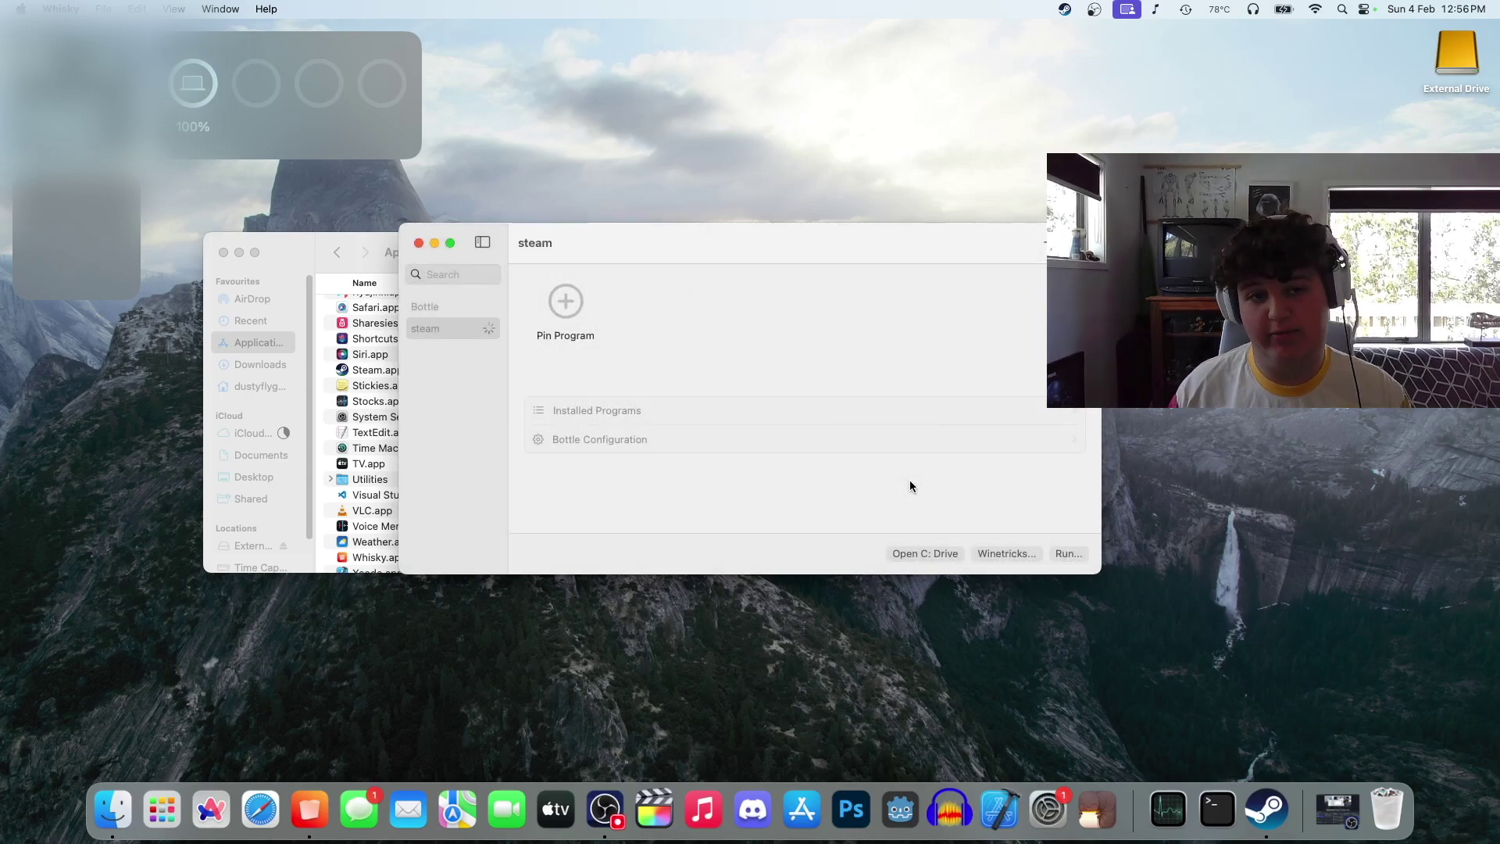
click(461, 333)
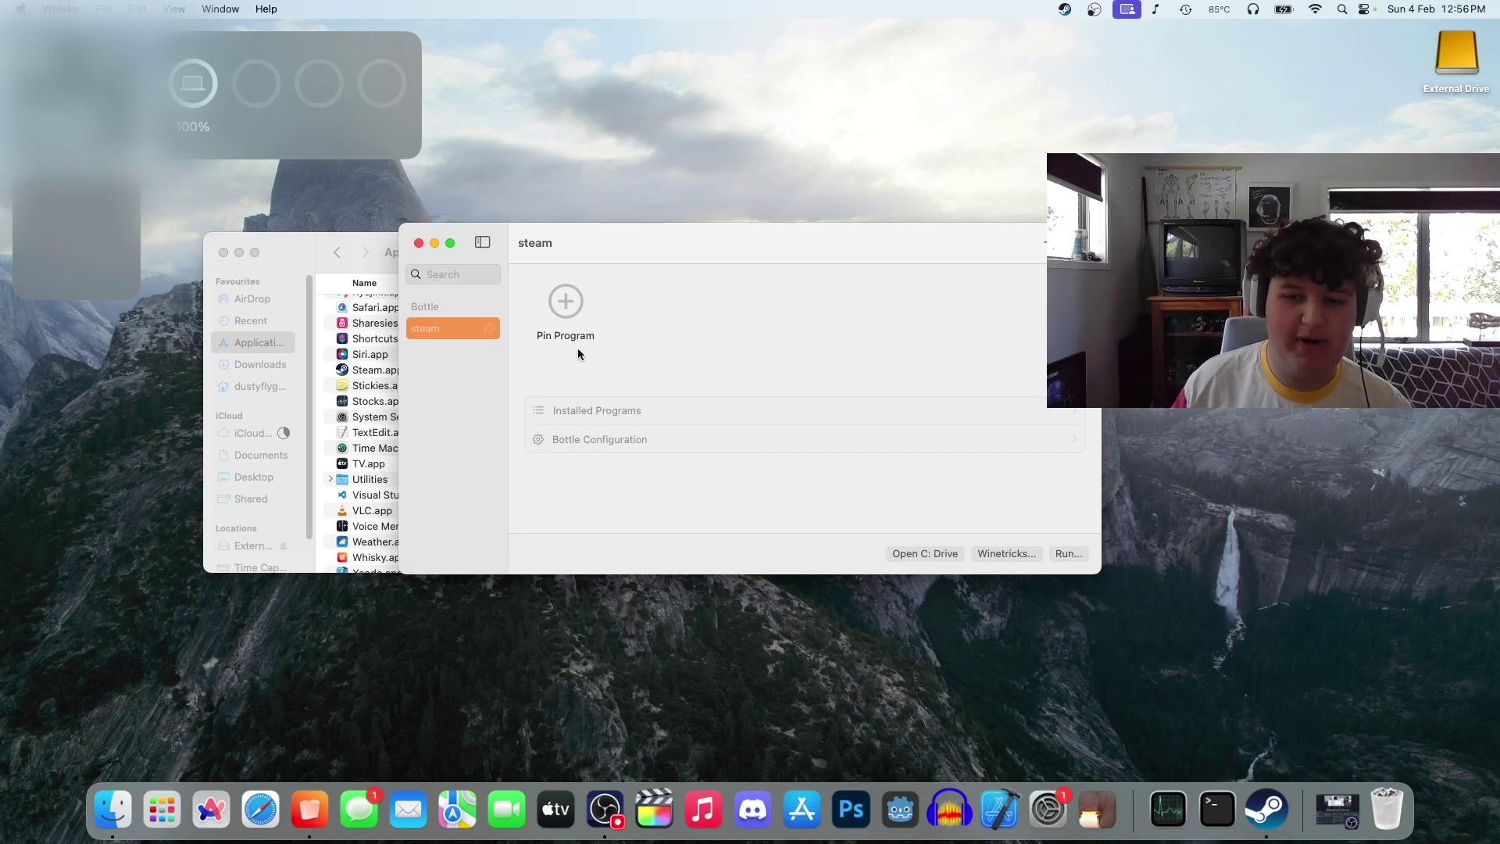
Copy Steam Setup.exe from the Downloads folder.
click(257, 359)
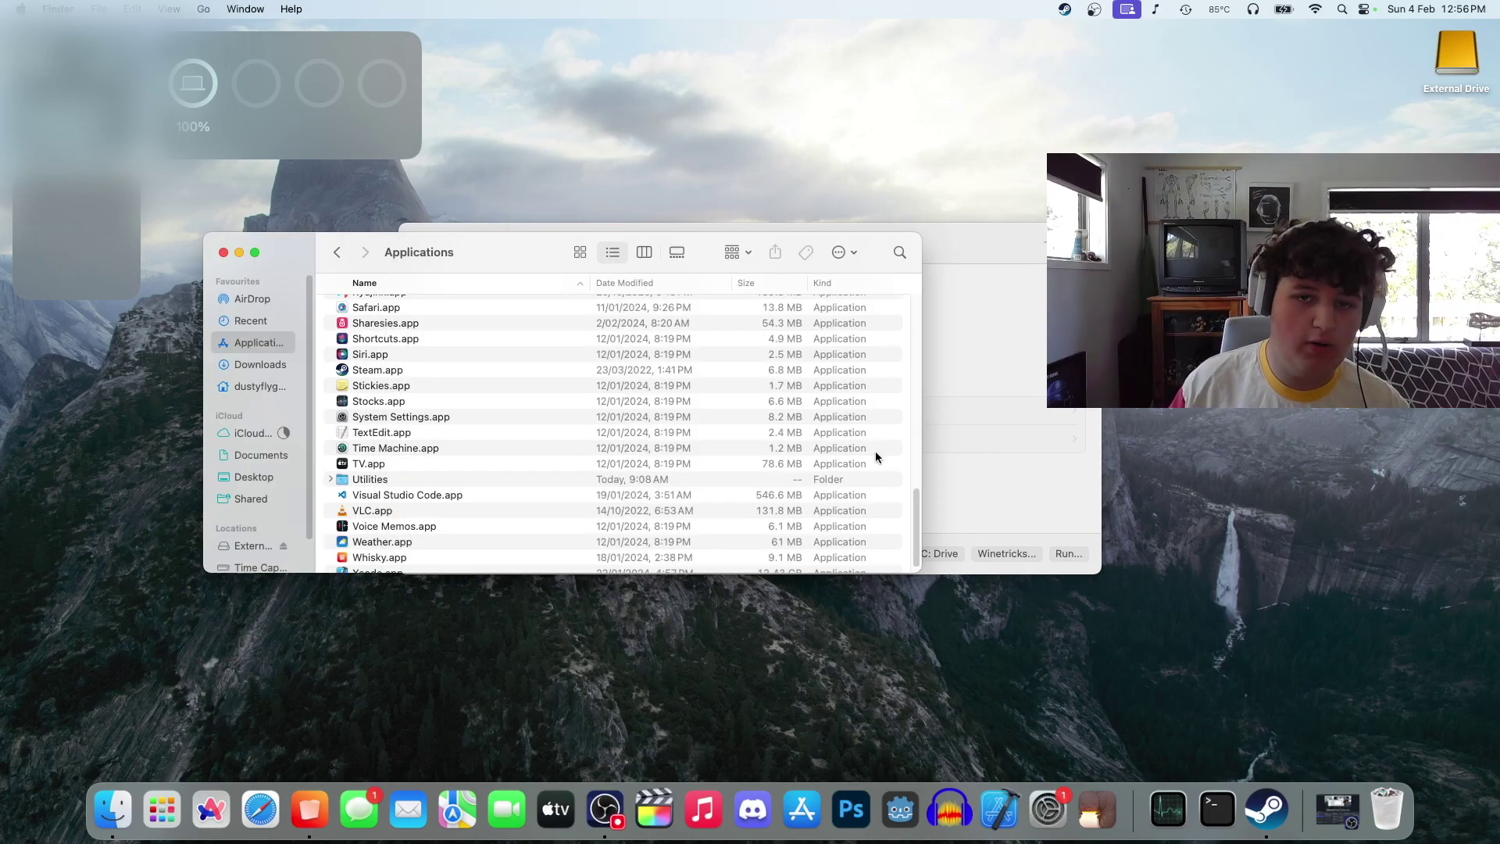
key(super+Tab)
click(263, 359)
click(268, 367)
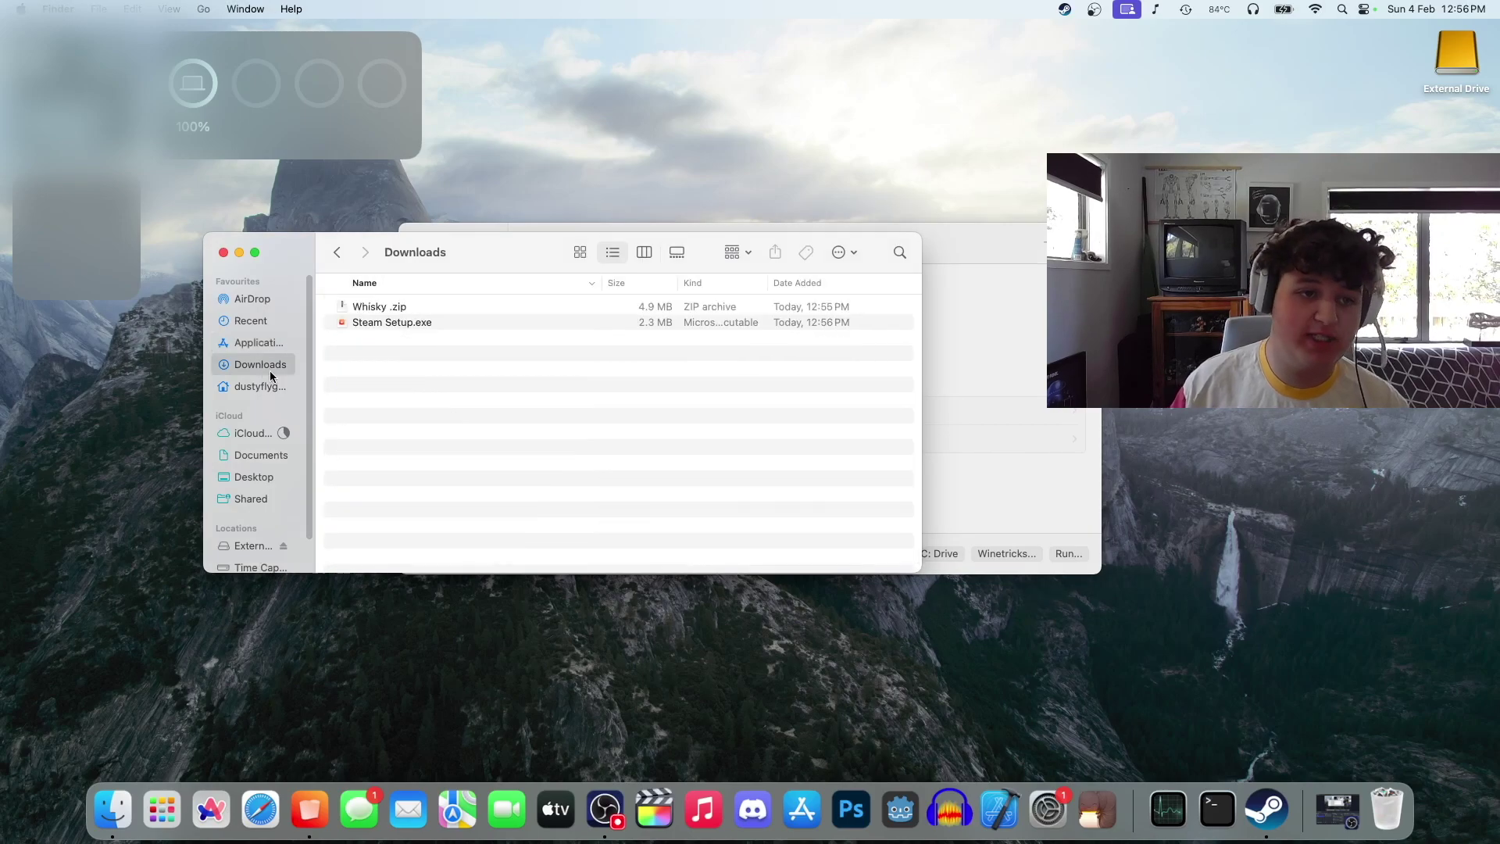
click(372, 321)
right_click(374, 321)
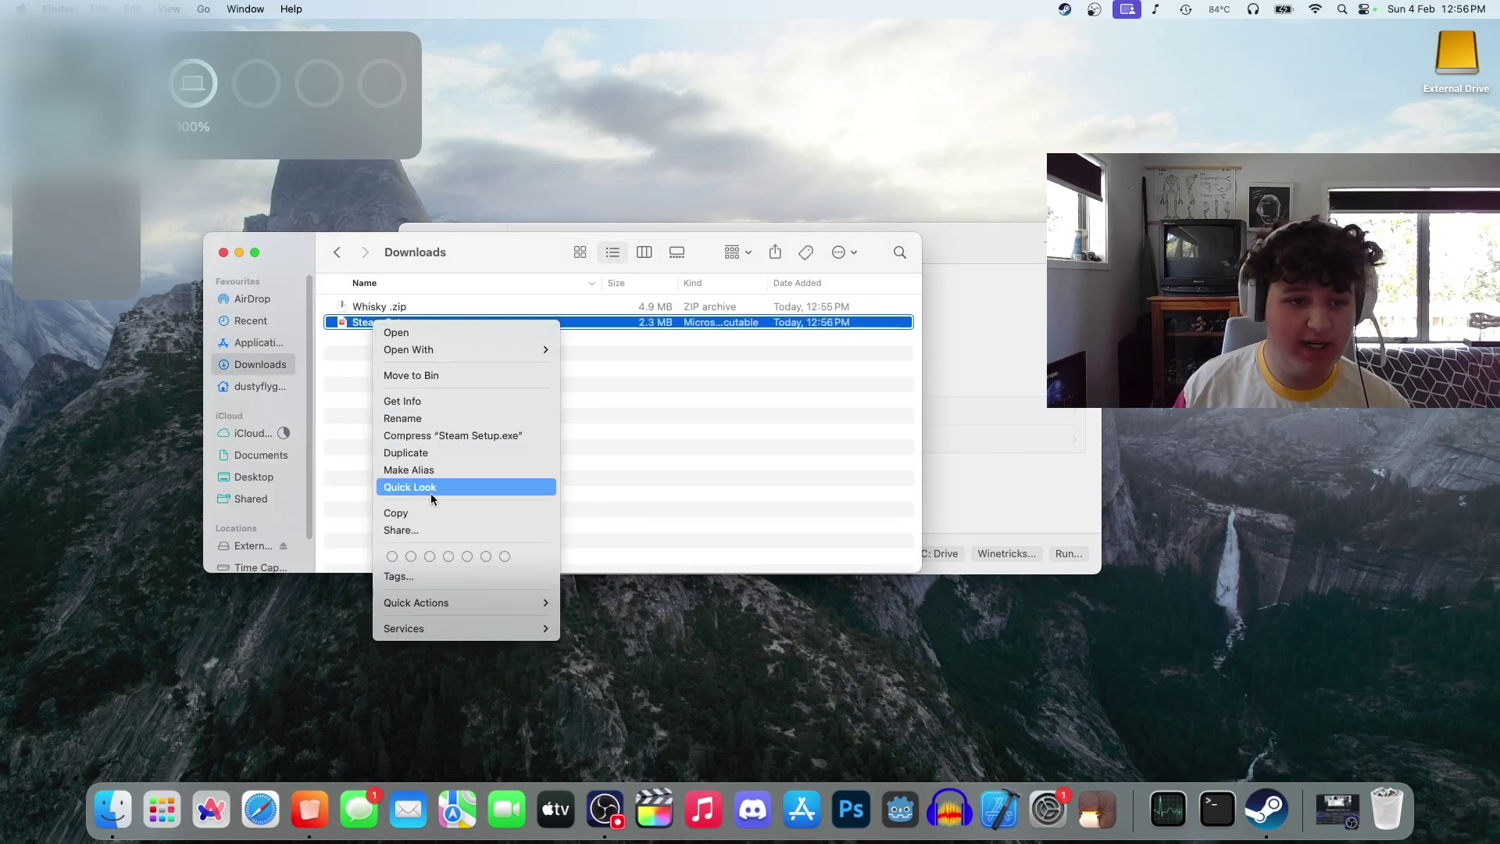
click(407, 513)
Paste Steam Setup.exe into the steam bottle's drive_c folder on the External Drive.
click(248, 545)
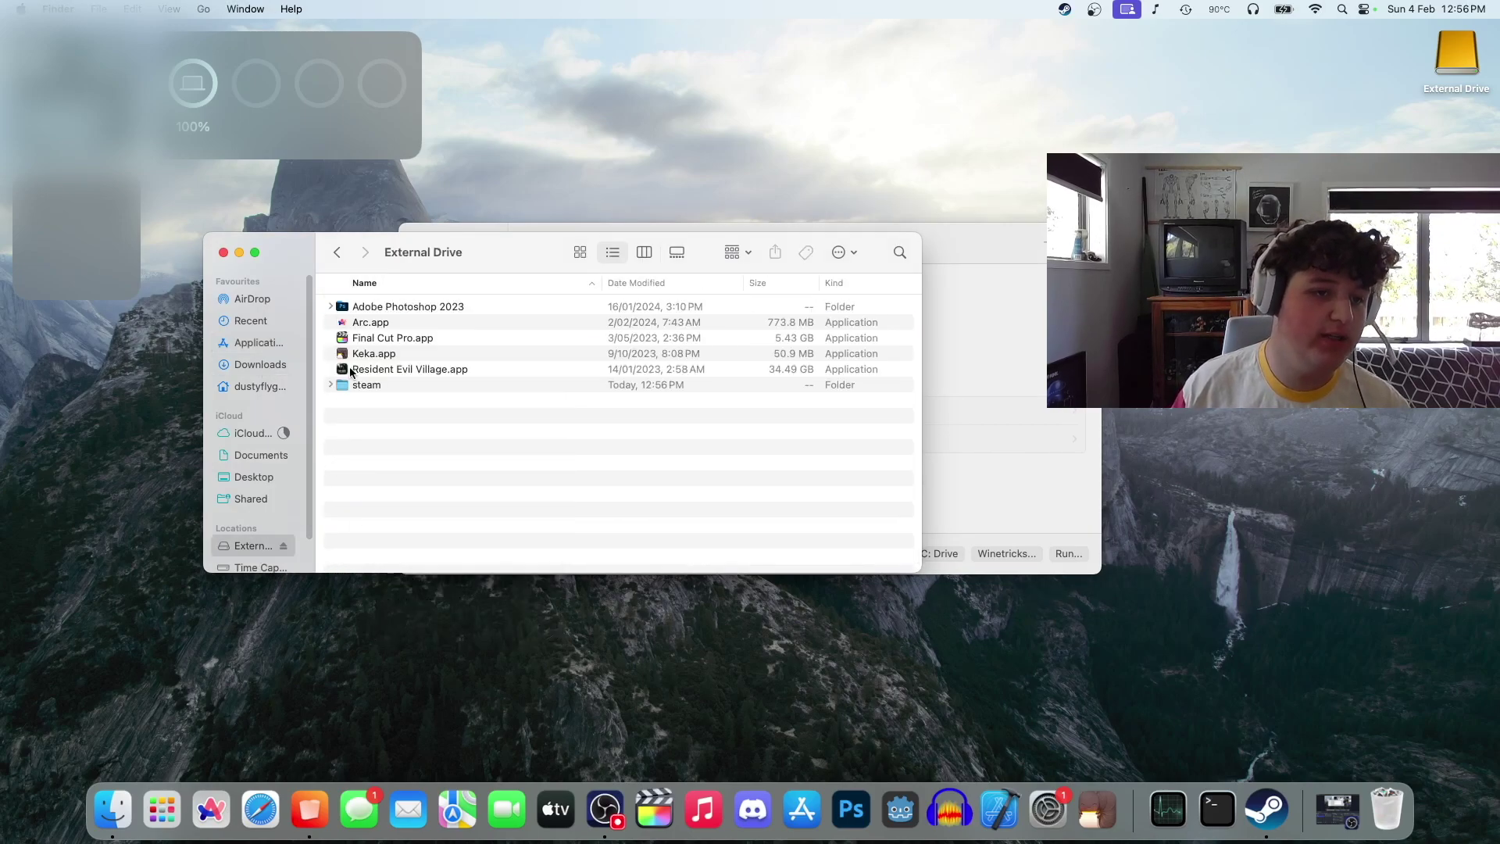
double_click(356, 386)
double_click(386, 307)
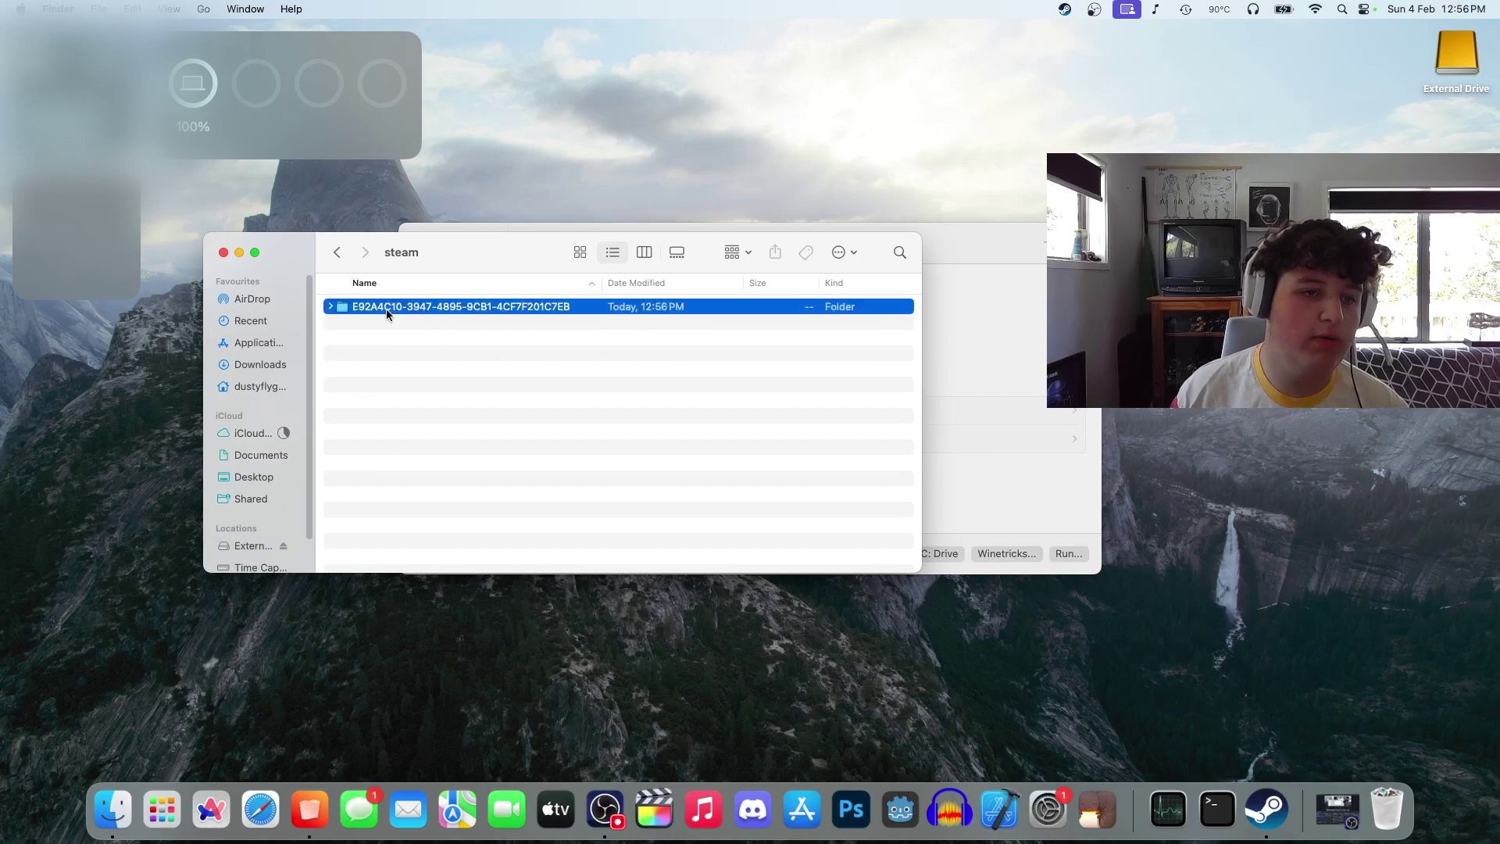
right_click(399, 440)
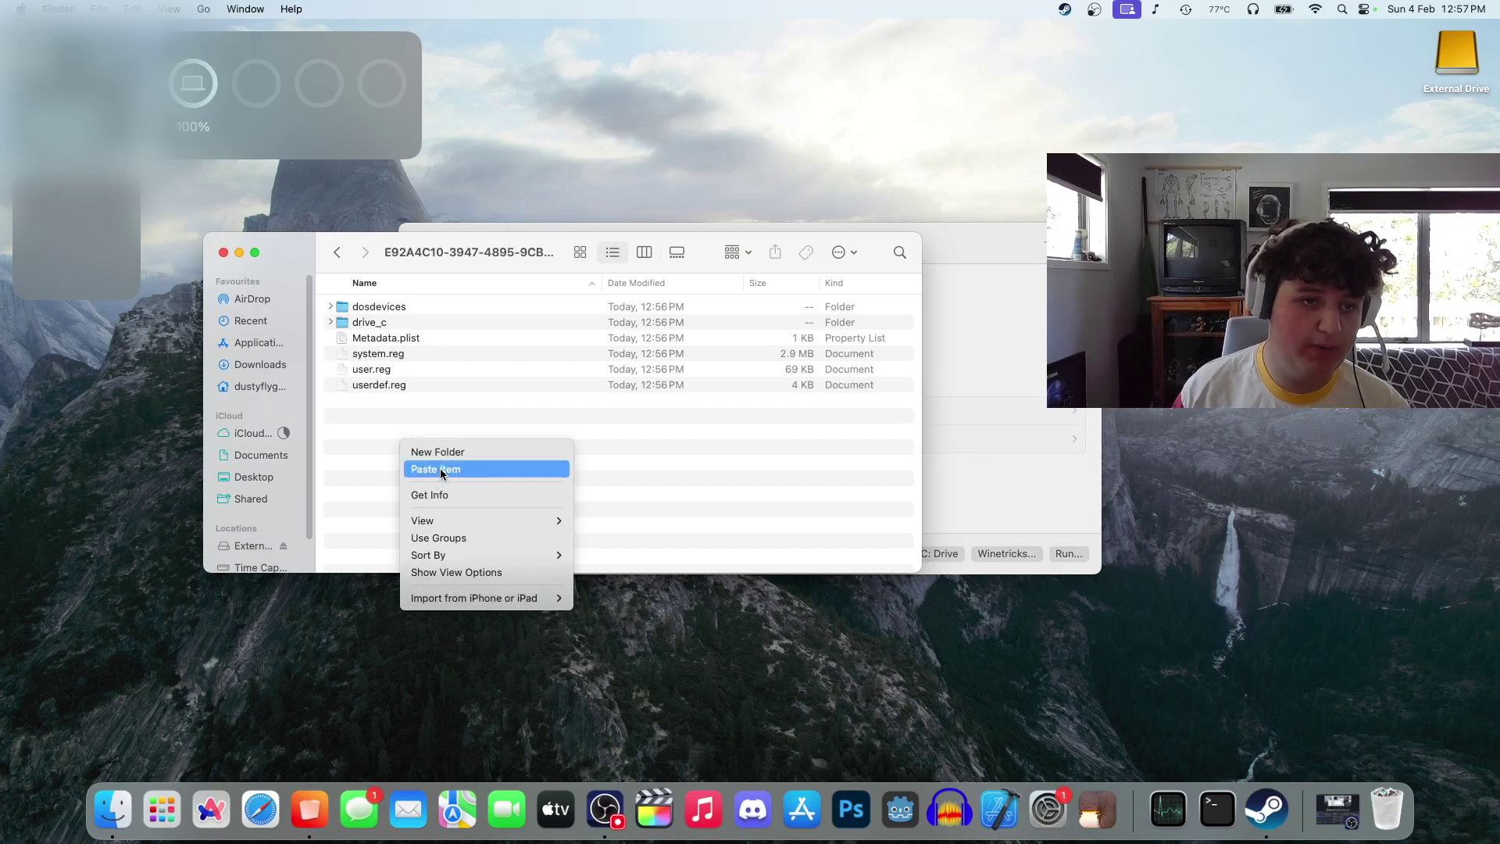
click(355, 322)
double_click(357, 323)
right_click(379, 411)
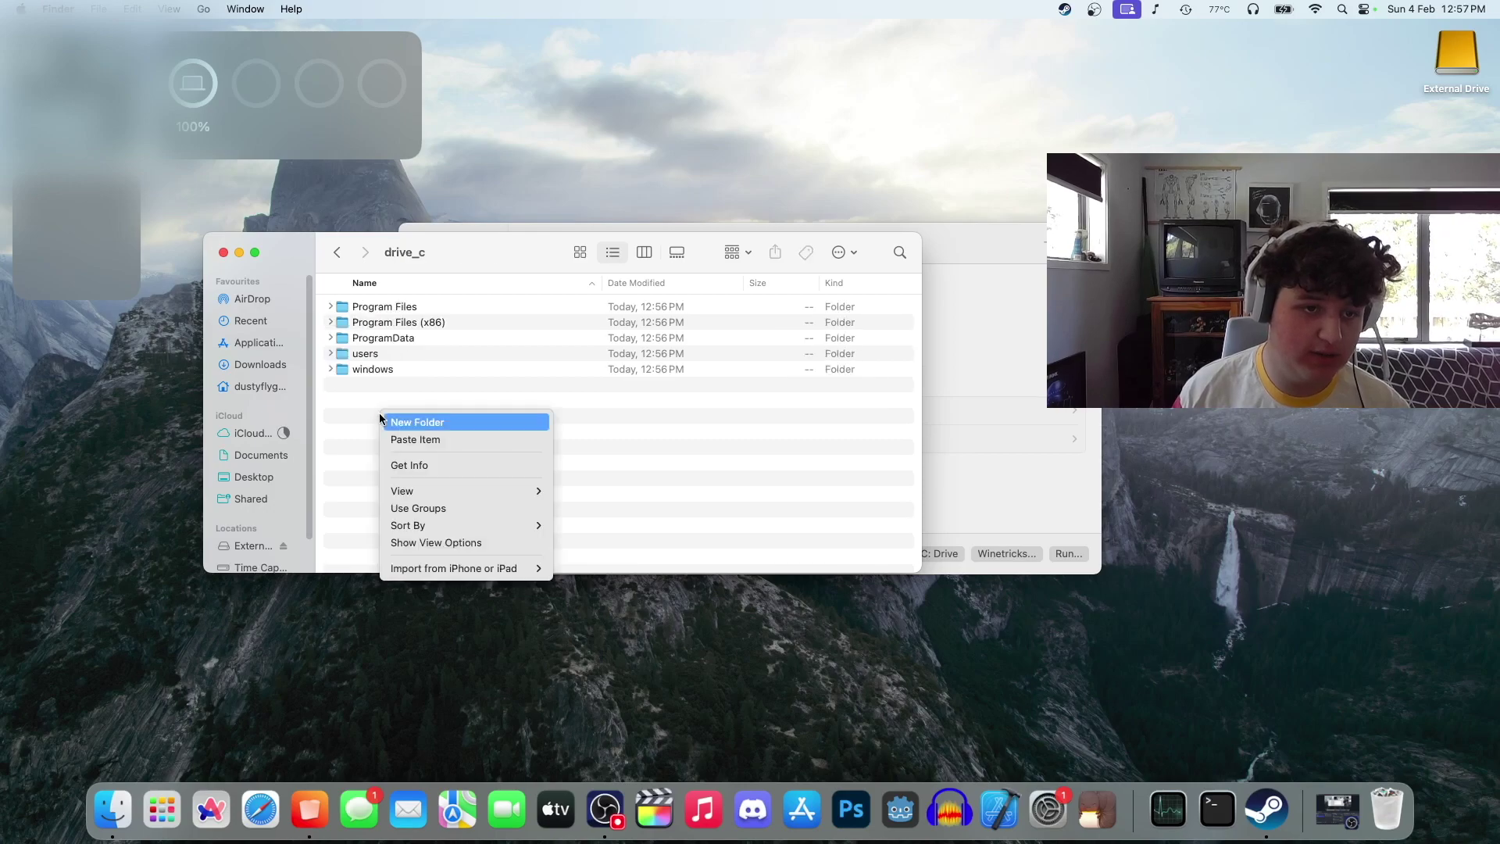
click(403, 440)
Run Steam Setup.exe from drive_c in the steam bottle and close Finder.
click(957, 505)
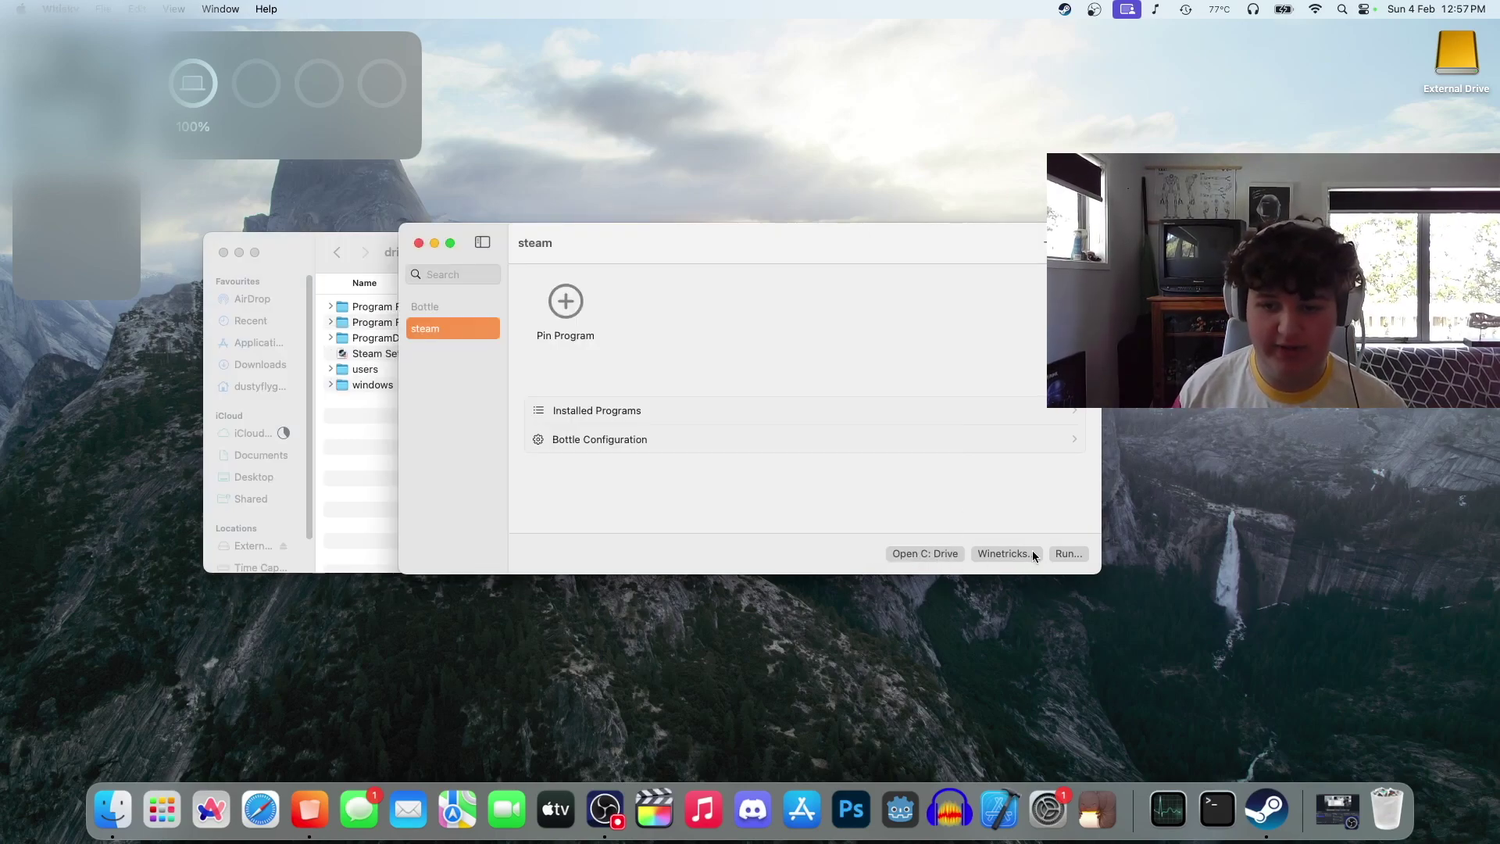
click(1067, 553)
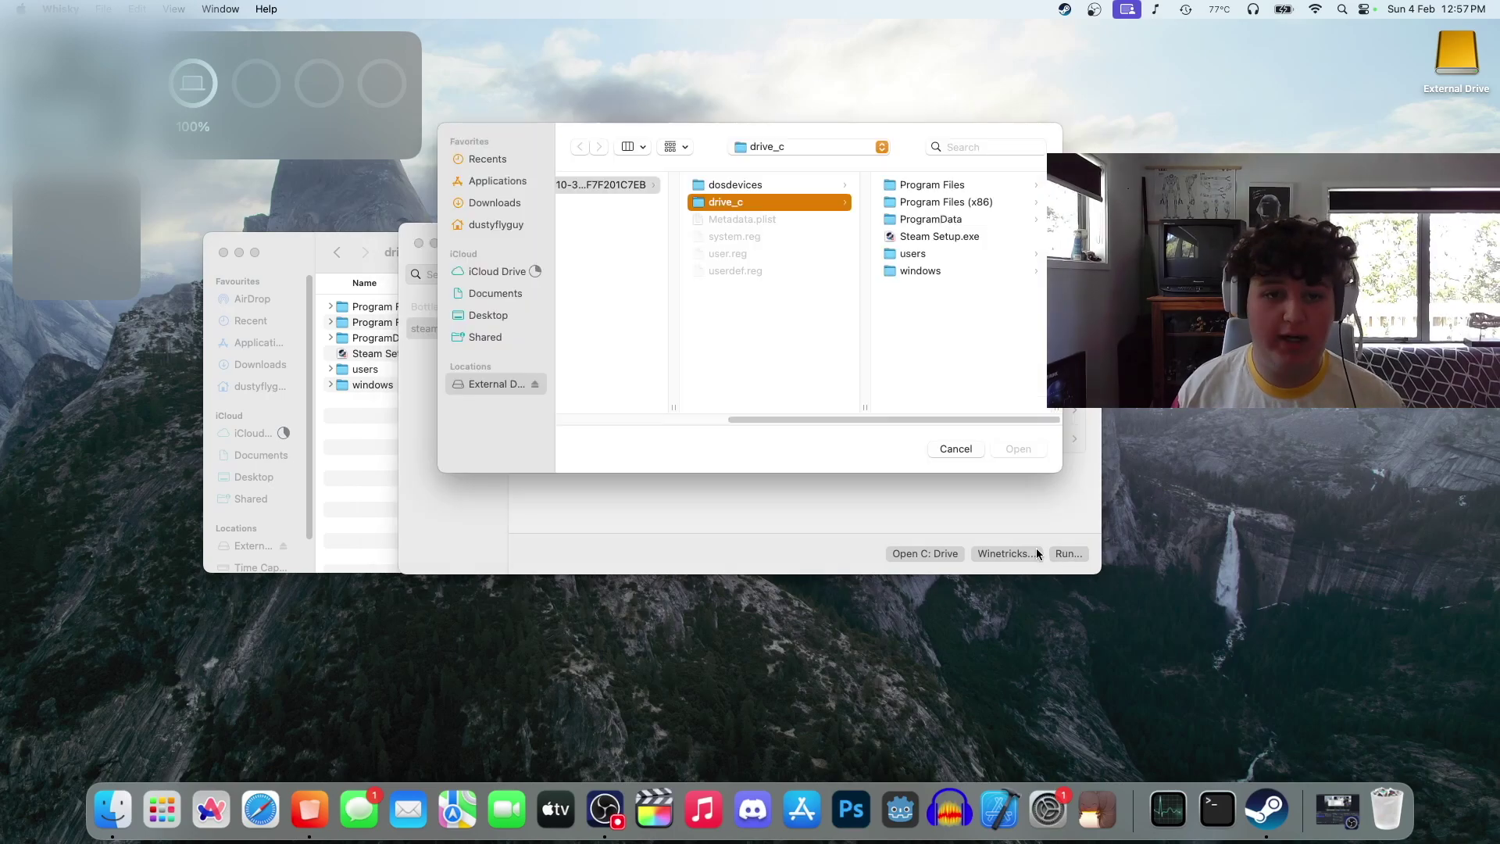
click(920, 236)
click(1020, 448)
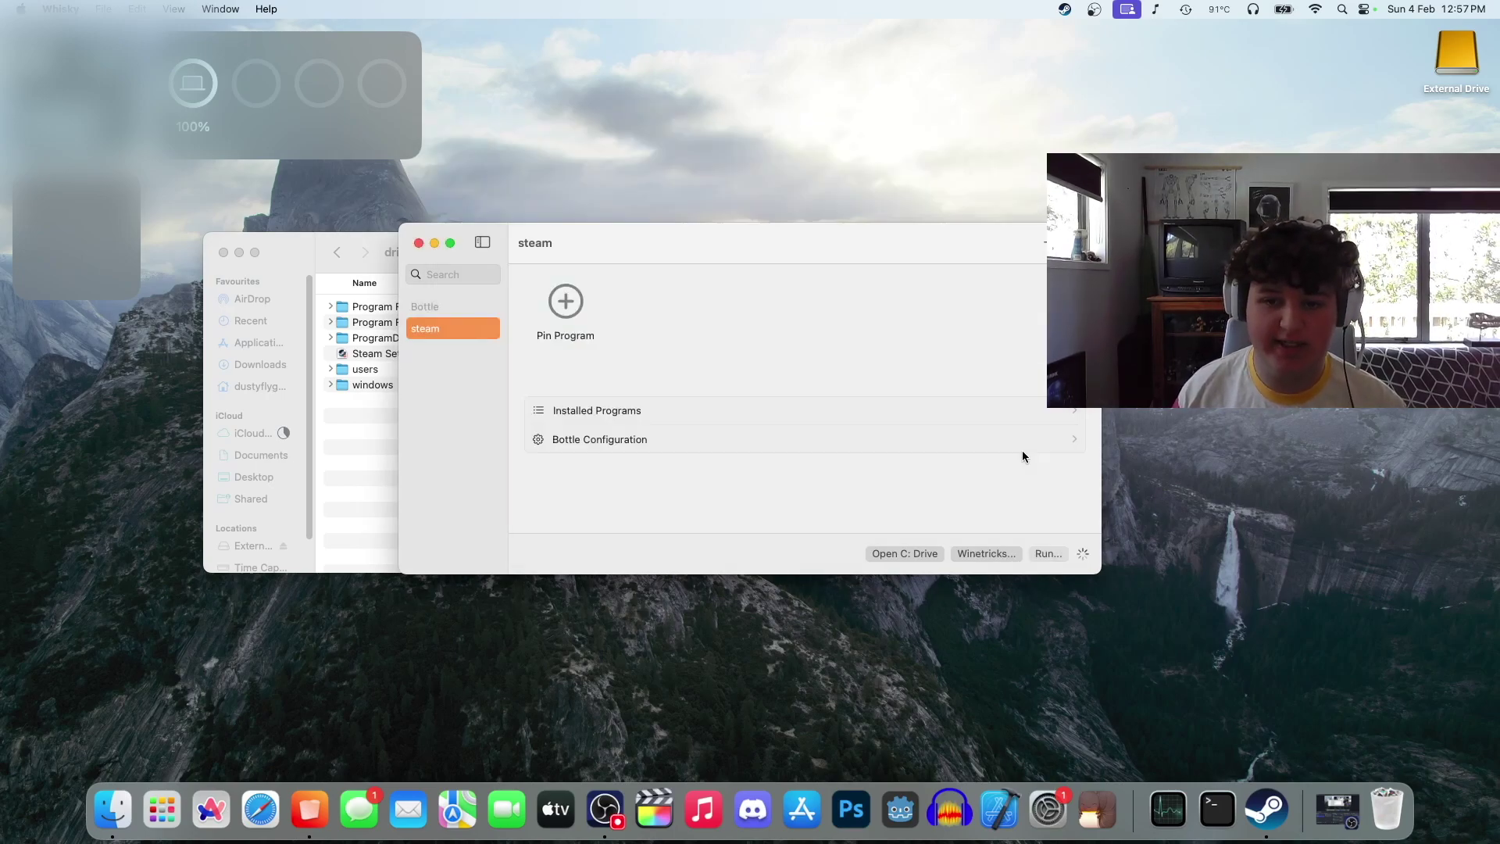
click(223, 252)
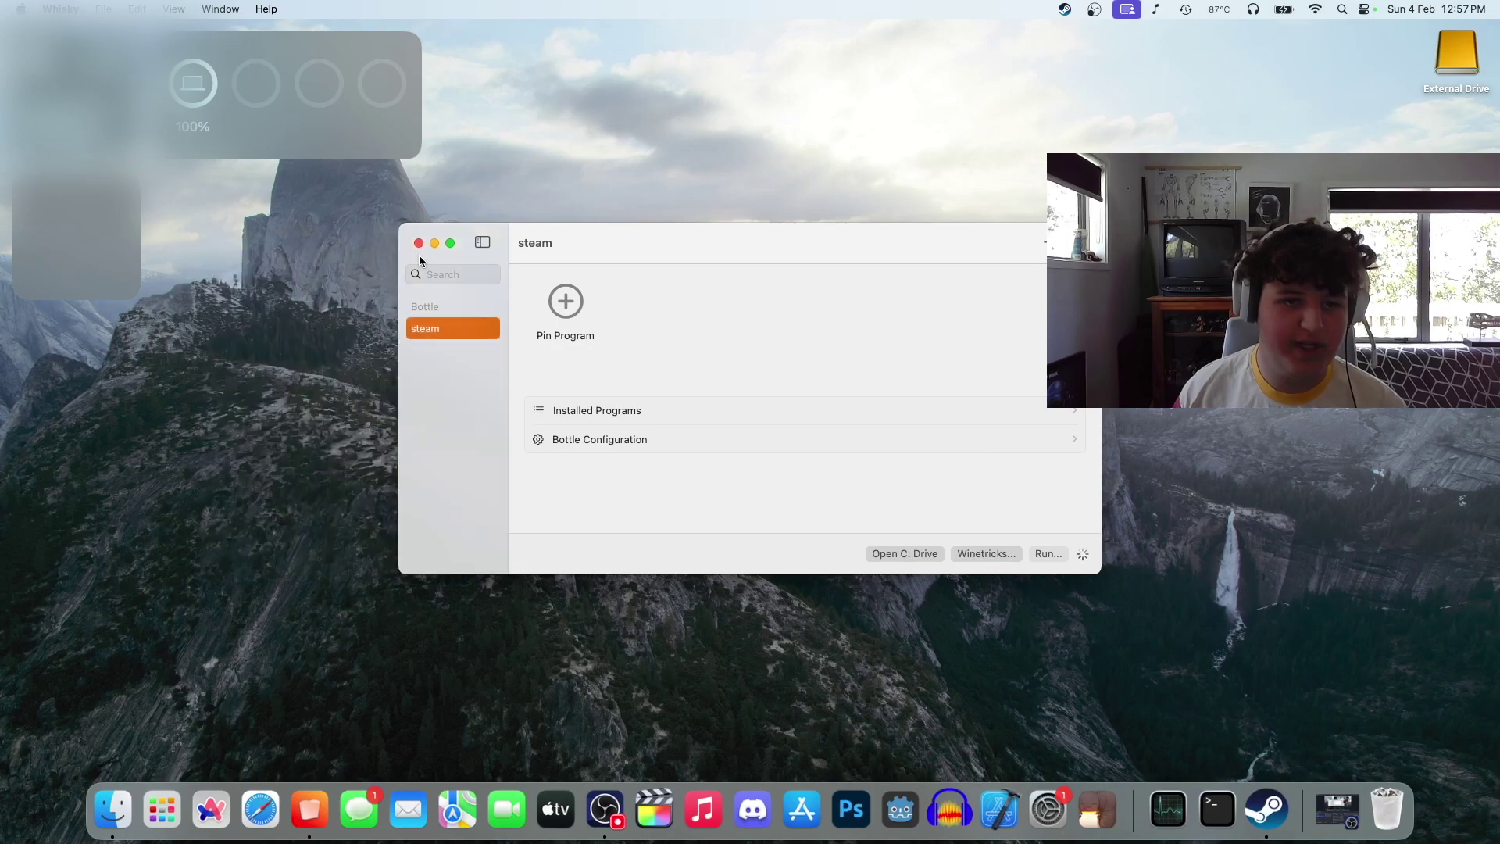
Install Steam in English to the default location and launch it.
click(831, 532)
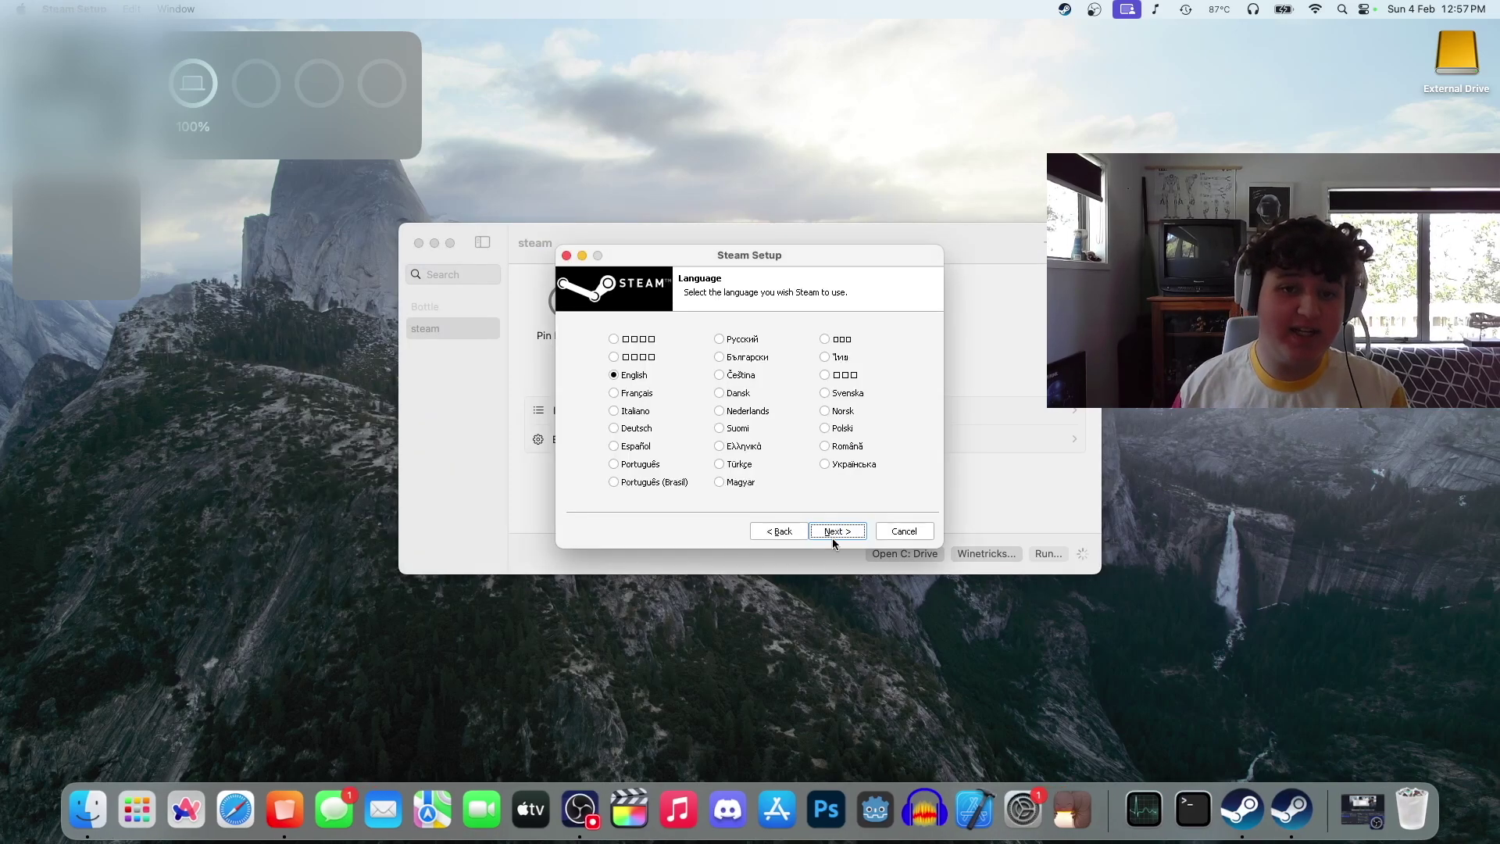
click(832, 537)
click(836, 534)
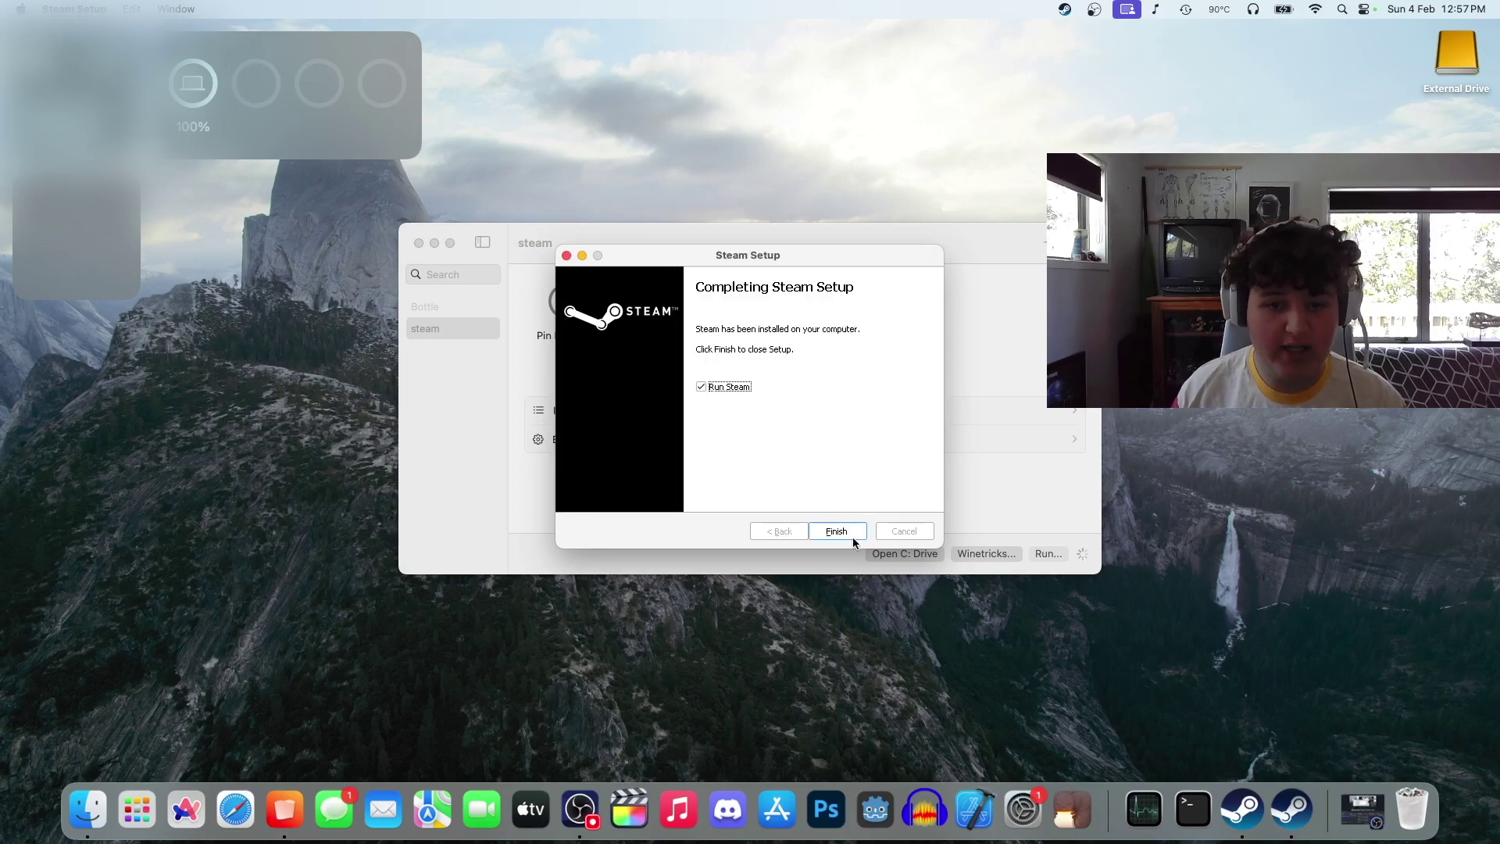
click(851, 535)
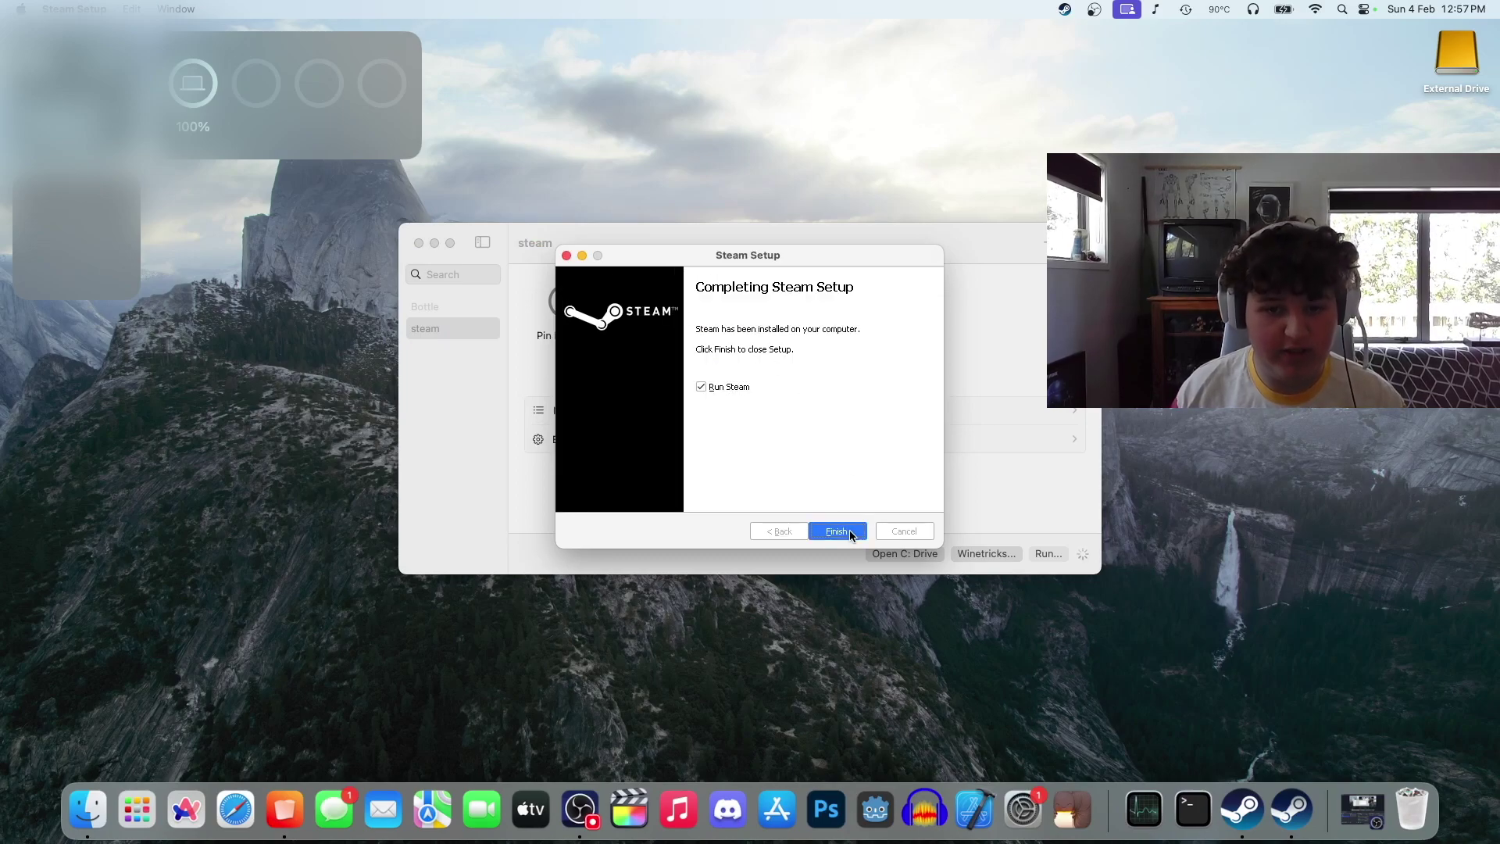
Minimise the steam bottle window and move the Steam update dialog aside.
click(431, 242)
drag(725, 384, 708, 347)
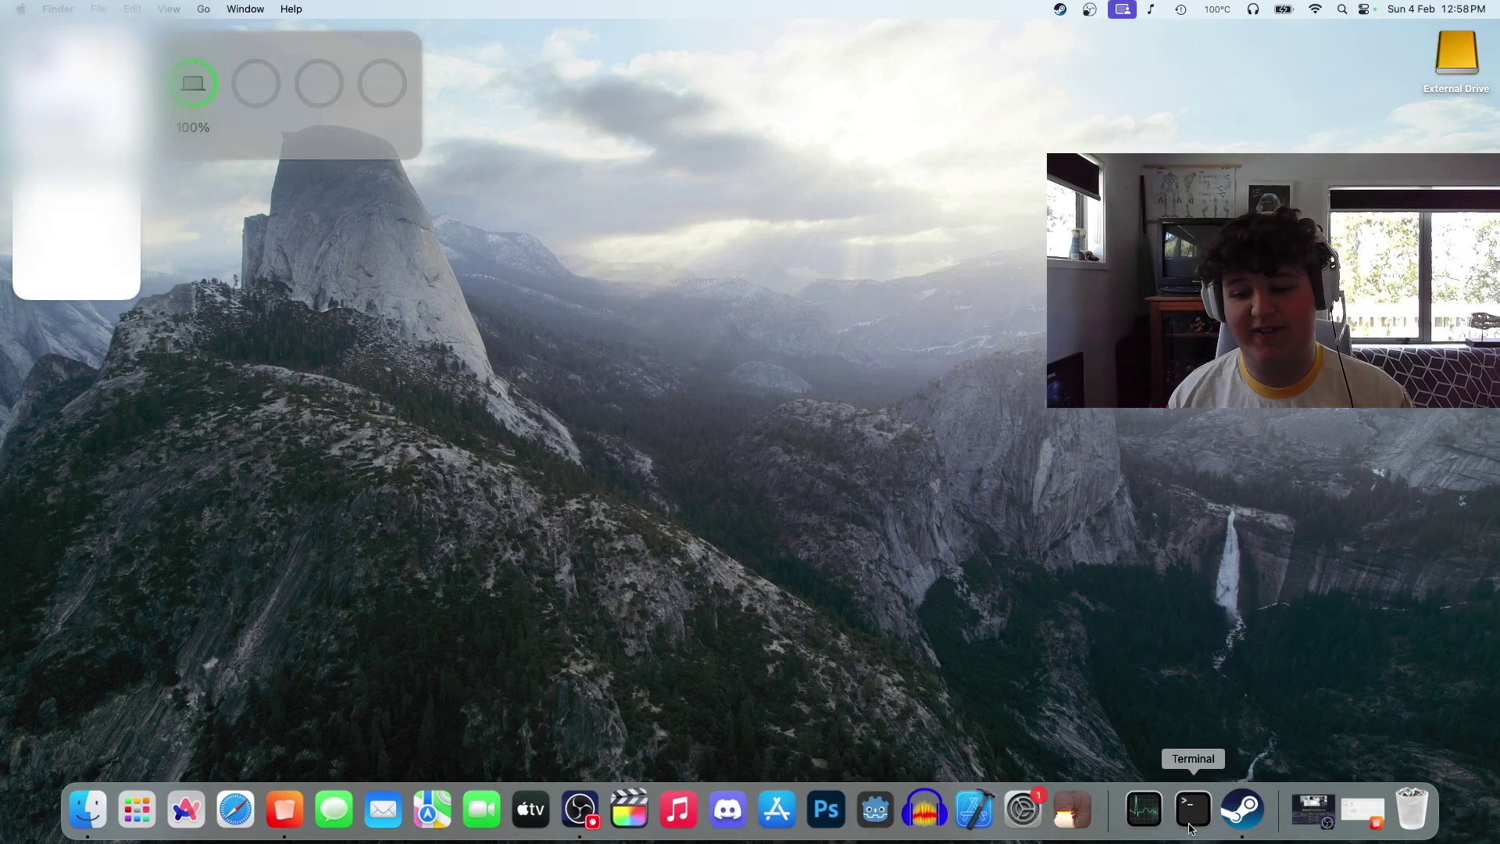
click(1256, 821)
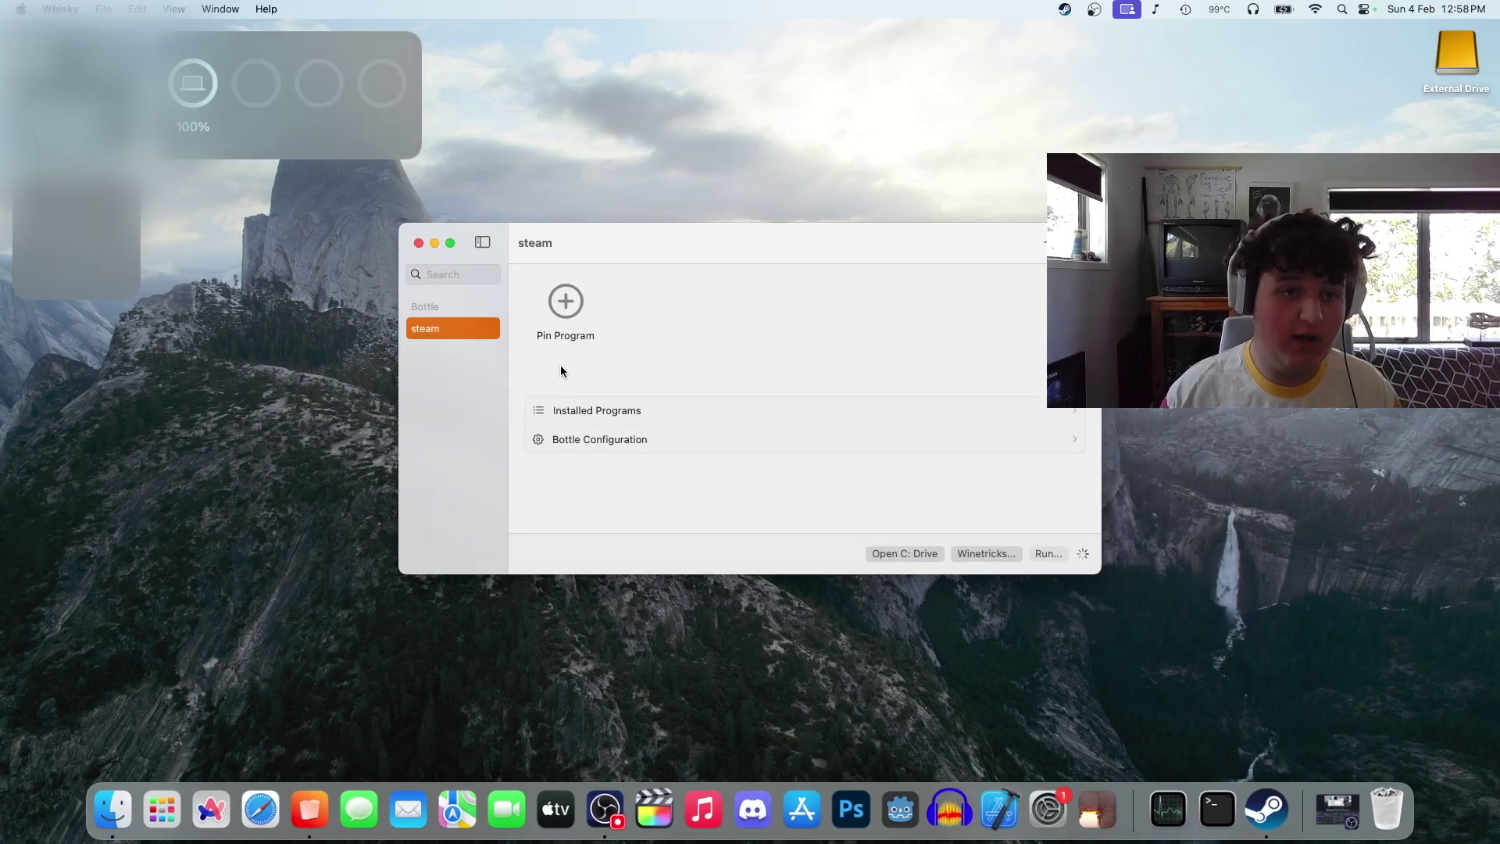
Empty the Bin from the Dock and minimise the steam bottle window again.
right_click(1387, 813)
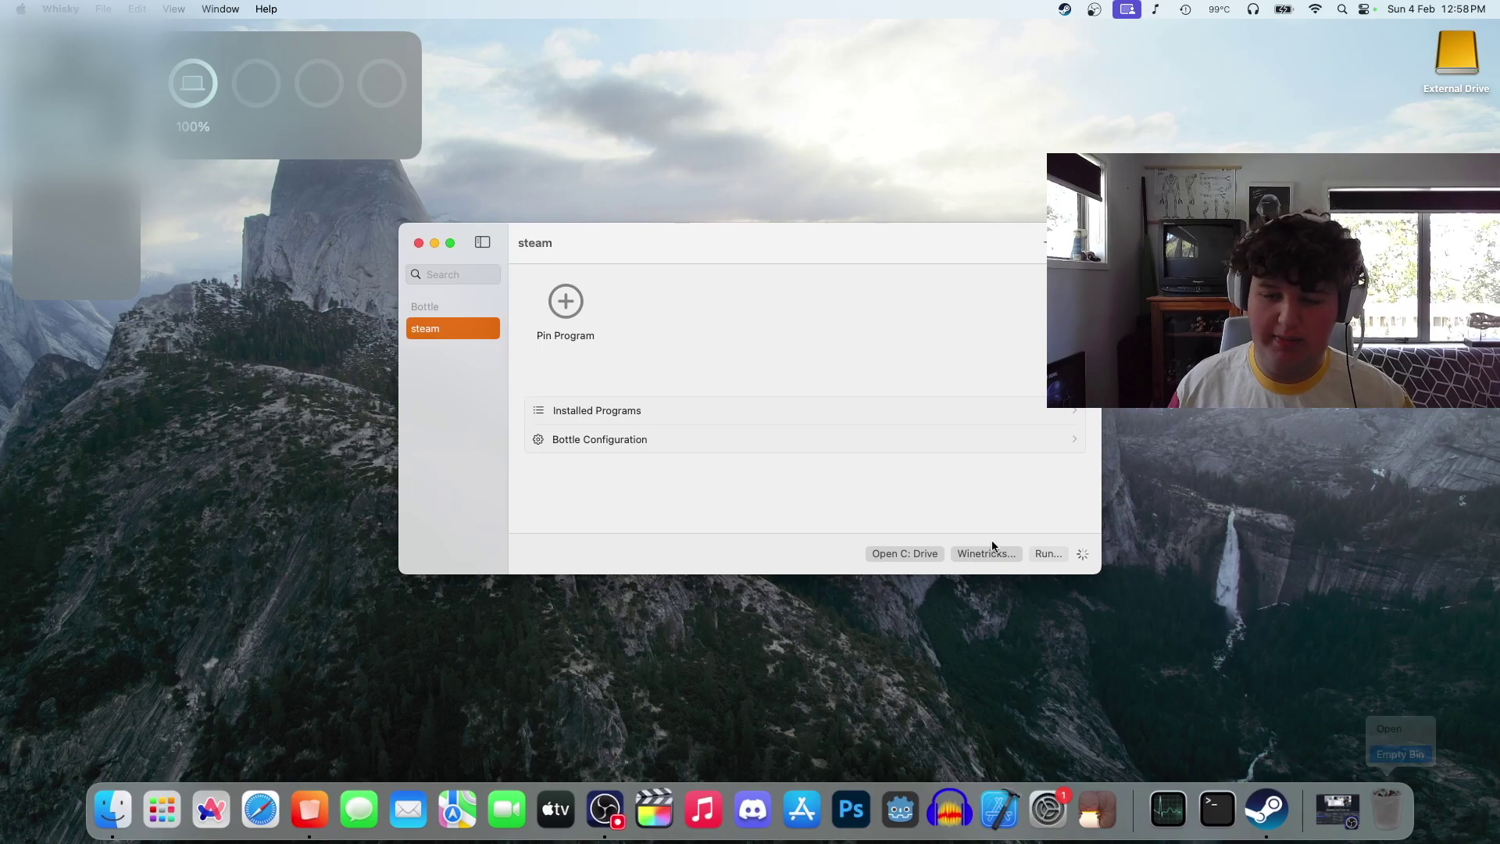
click(809, 329)
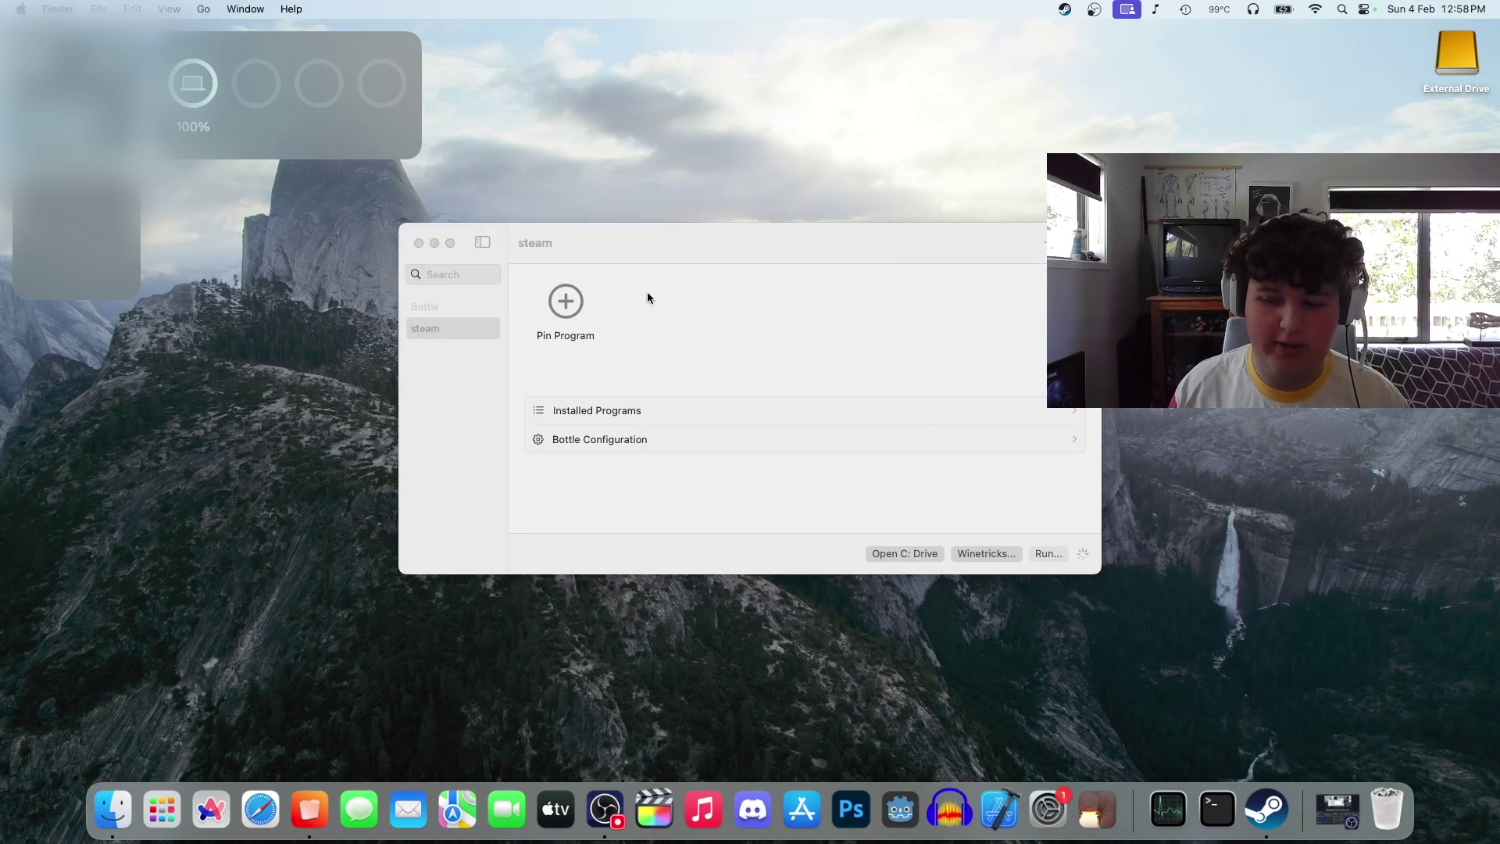
click(433, 248)
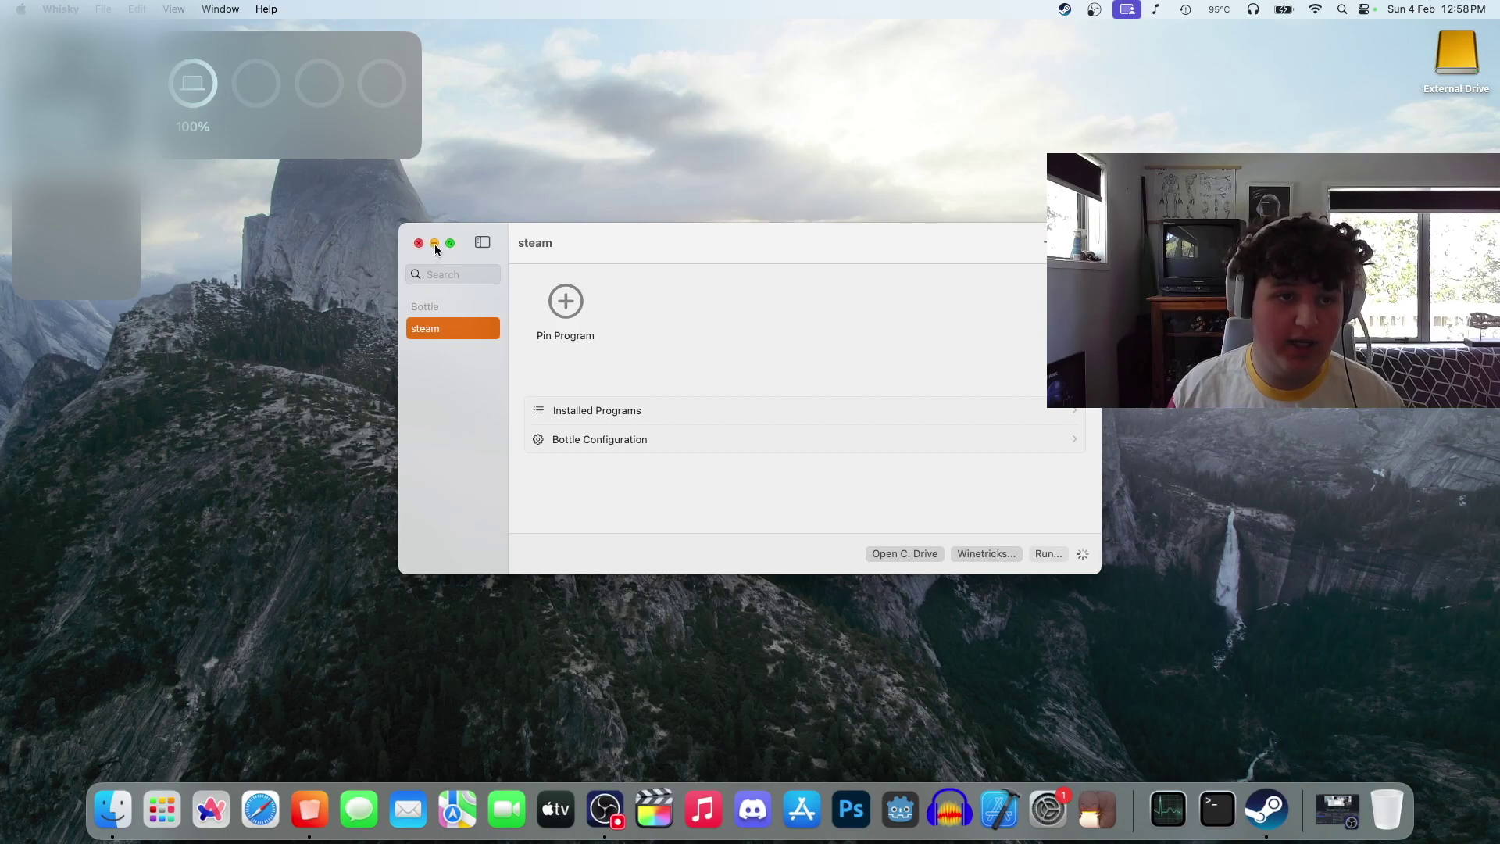
click(435, 244)
Bring Steam forward and close the pop-up covering its Store page.
click(1234, 811)
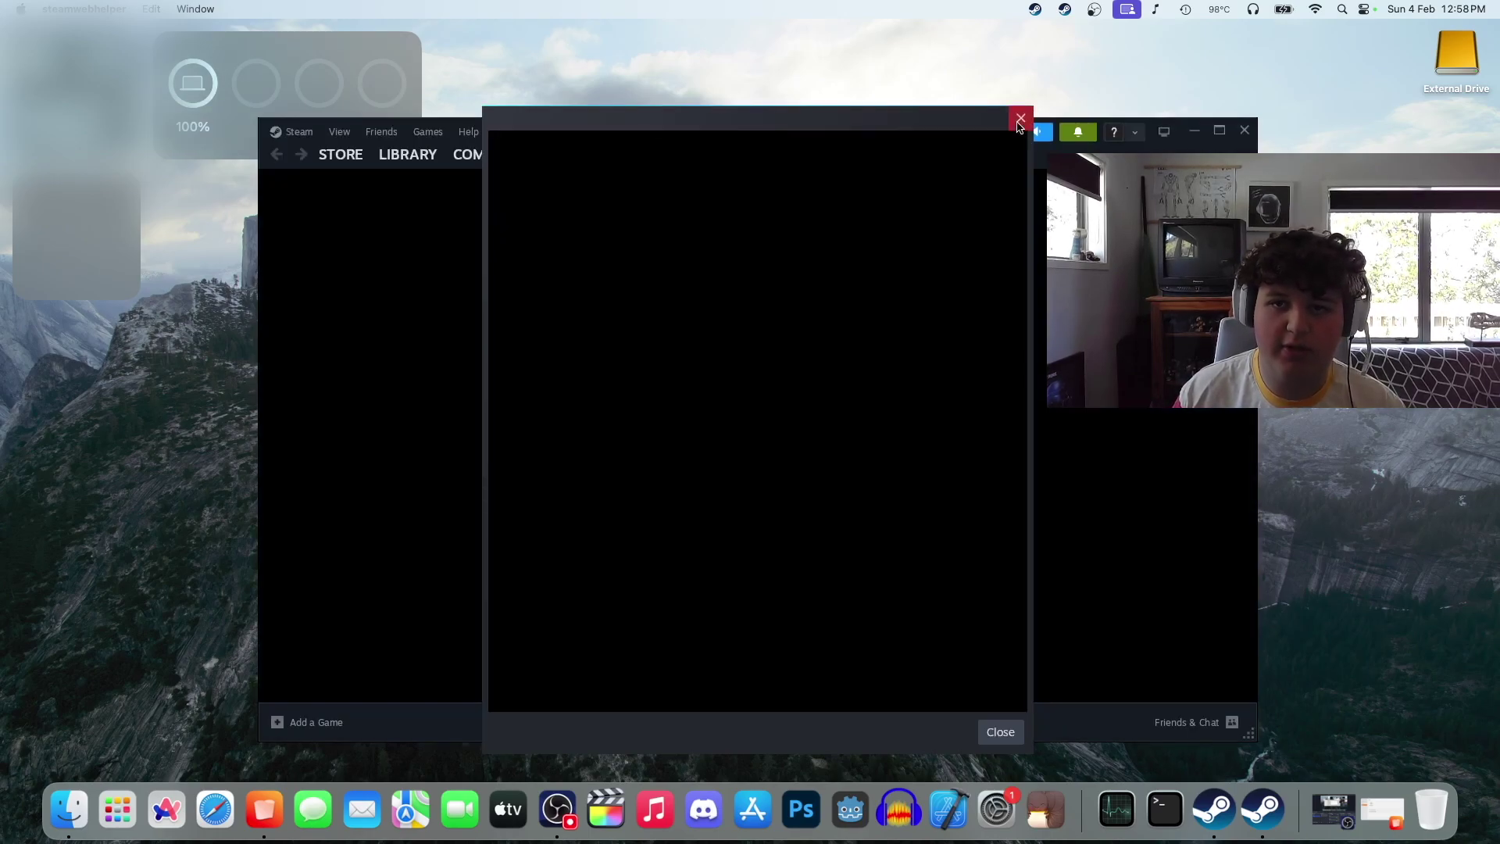
click(1020, 121)
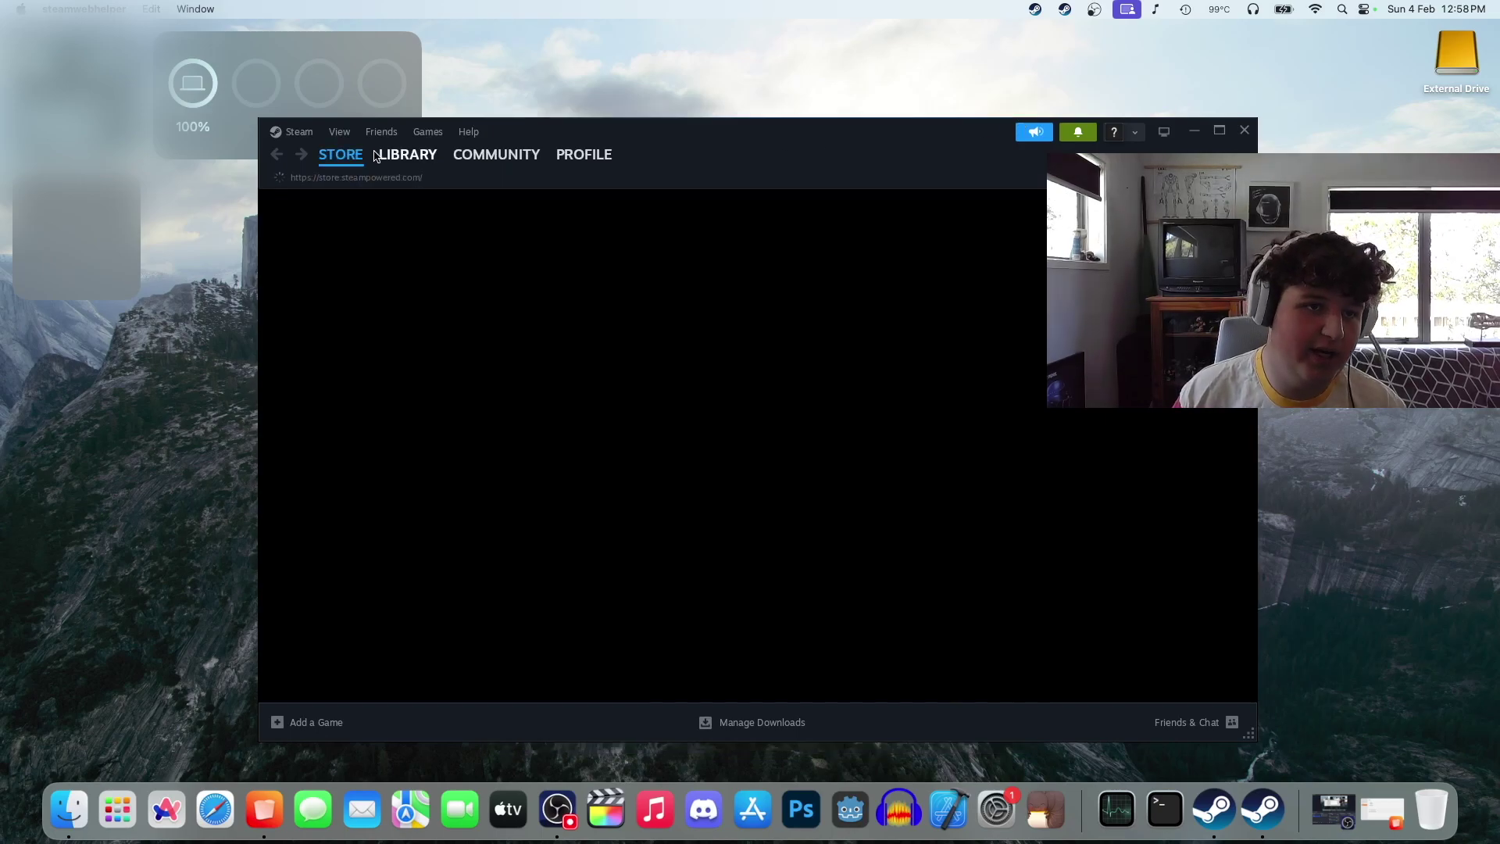
Search the Steam Library for 'outer wilds' and open the Outer Wilds page.
click(413, 157)
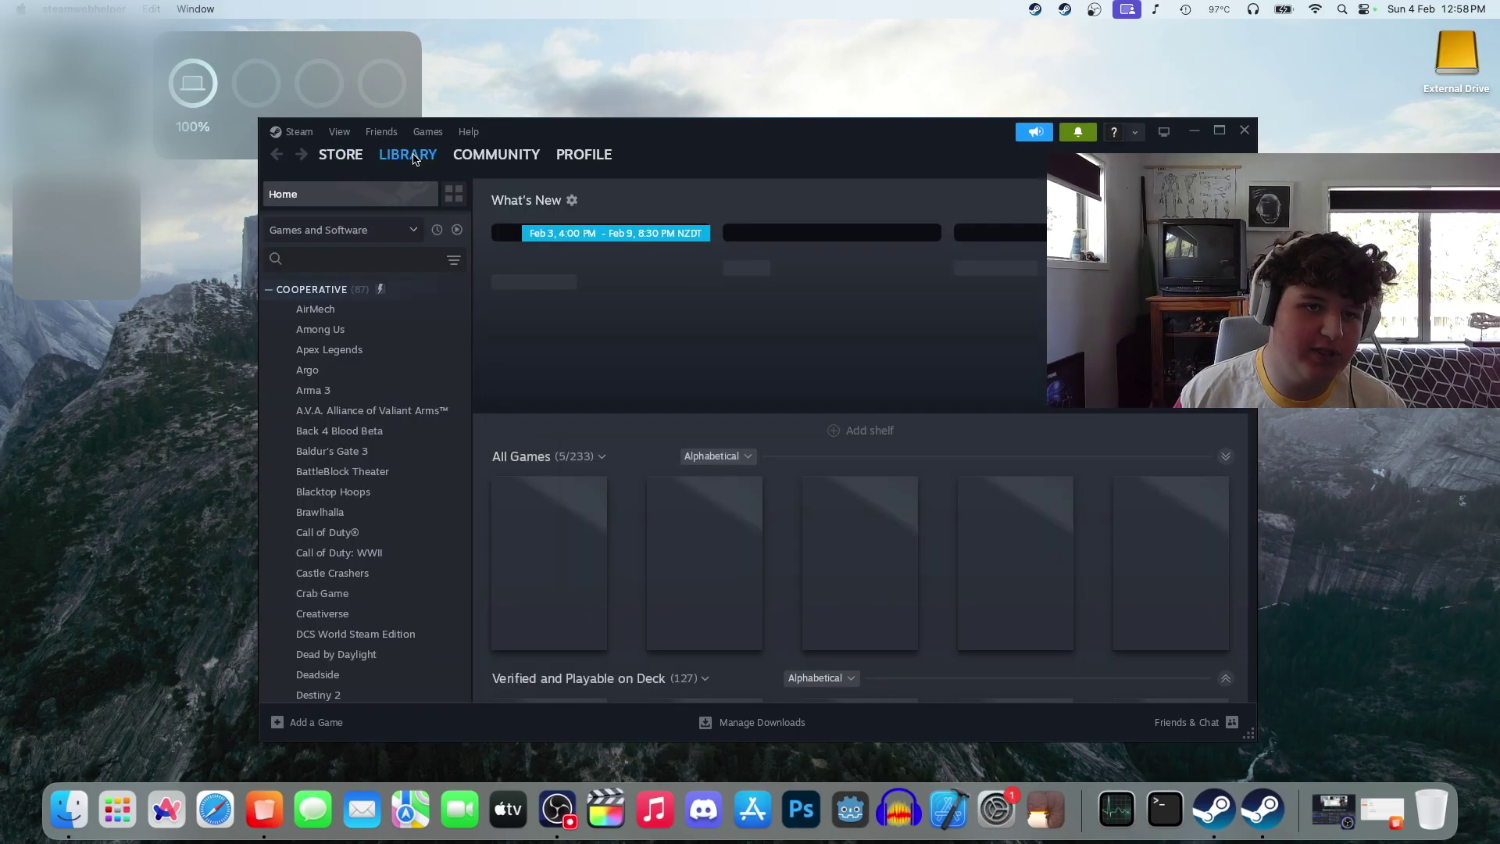
click(378, 259)
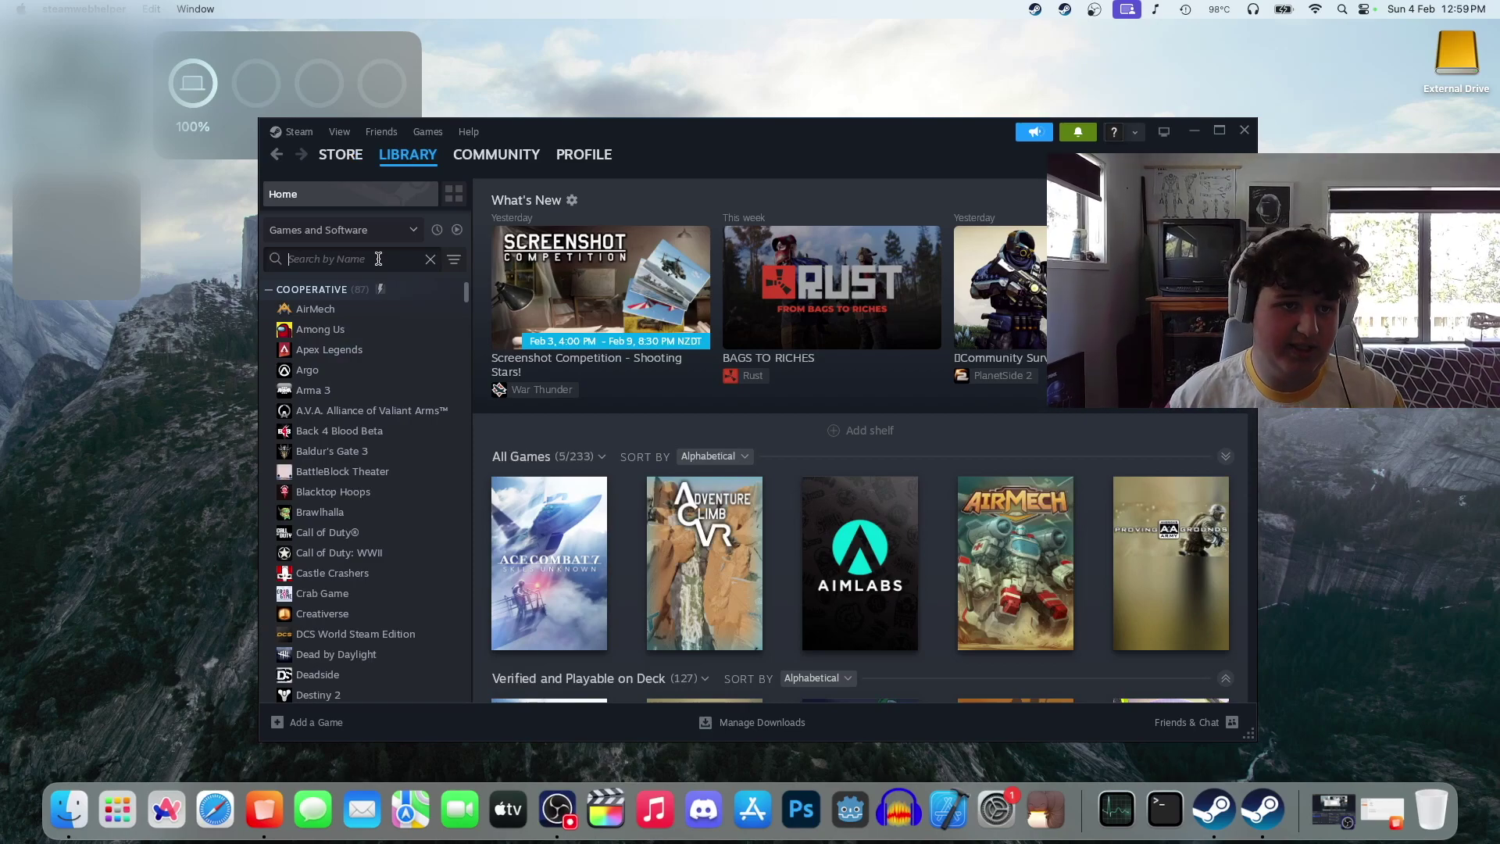
text(outer wilds)
click(351, 309)
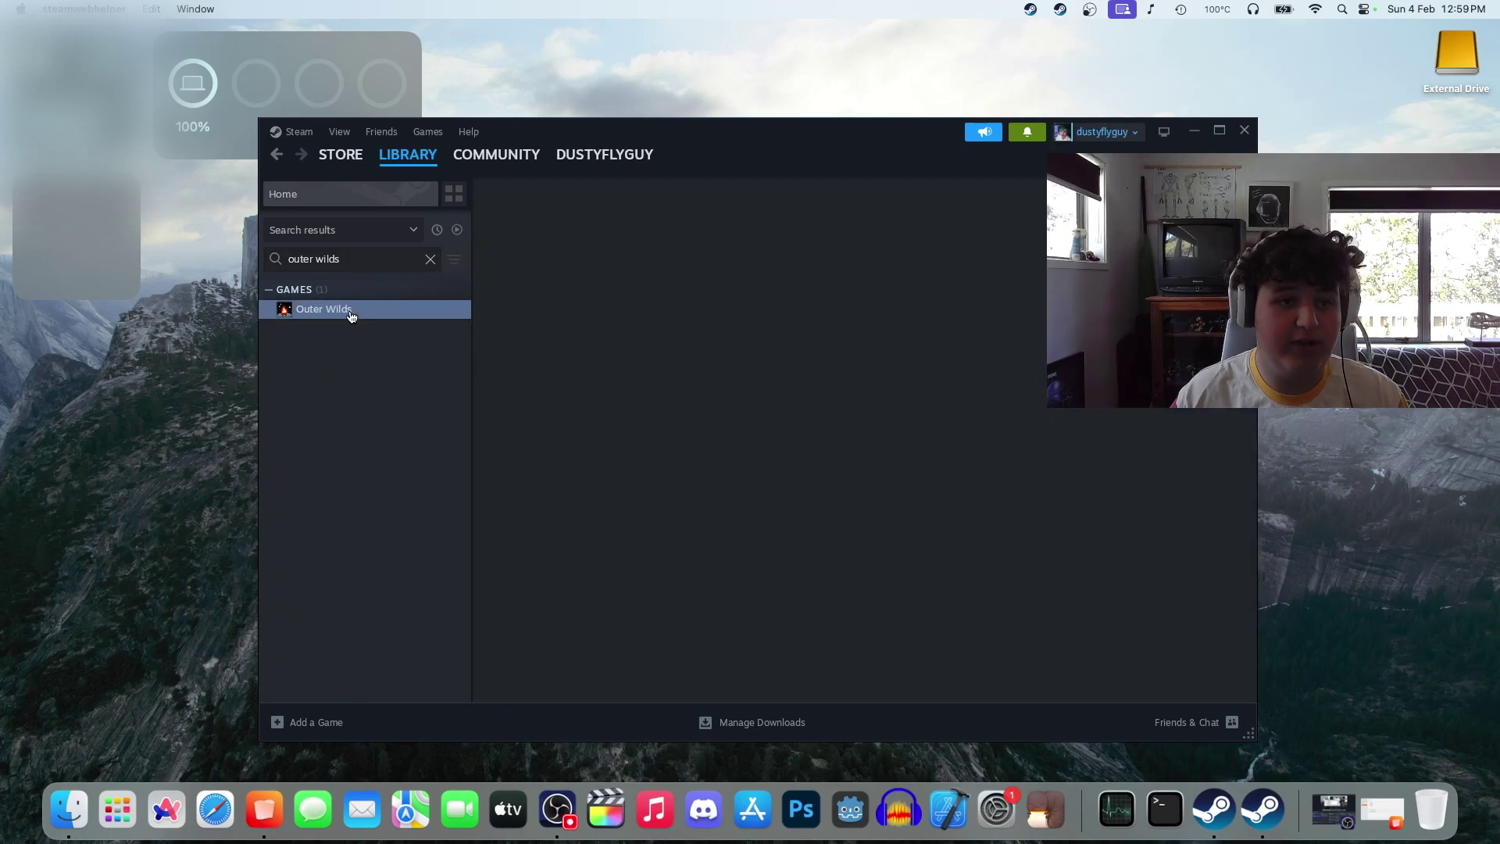
Install Outer Wilds to Local Drive (C:) and reposition the External Drive desktop icon.
click(580, 466)
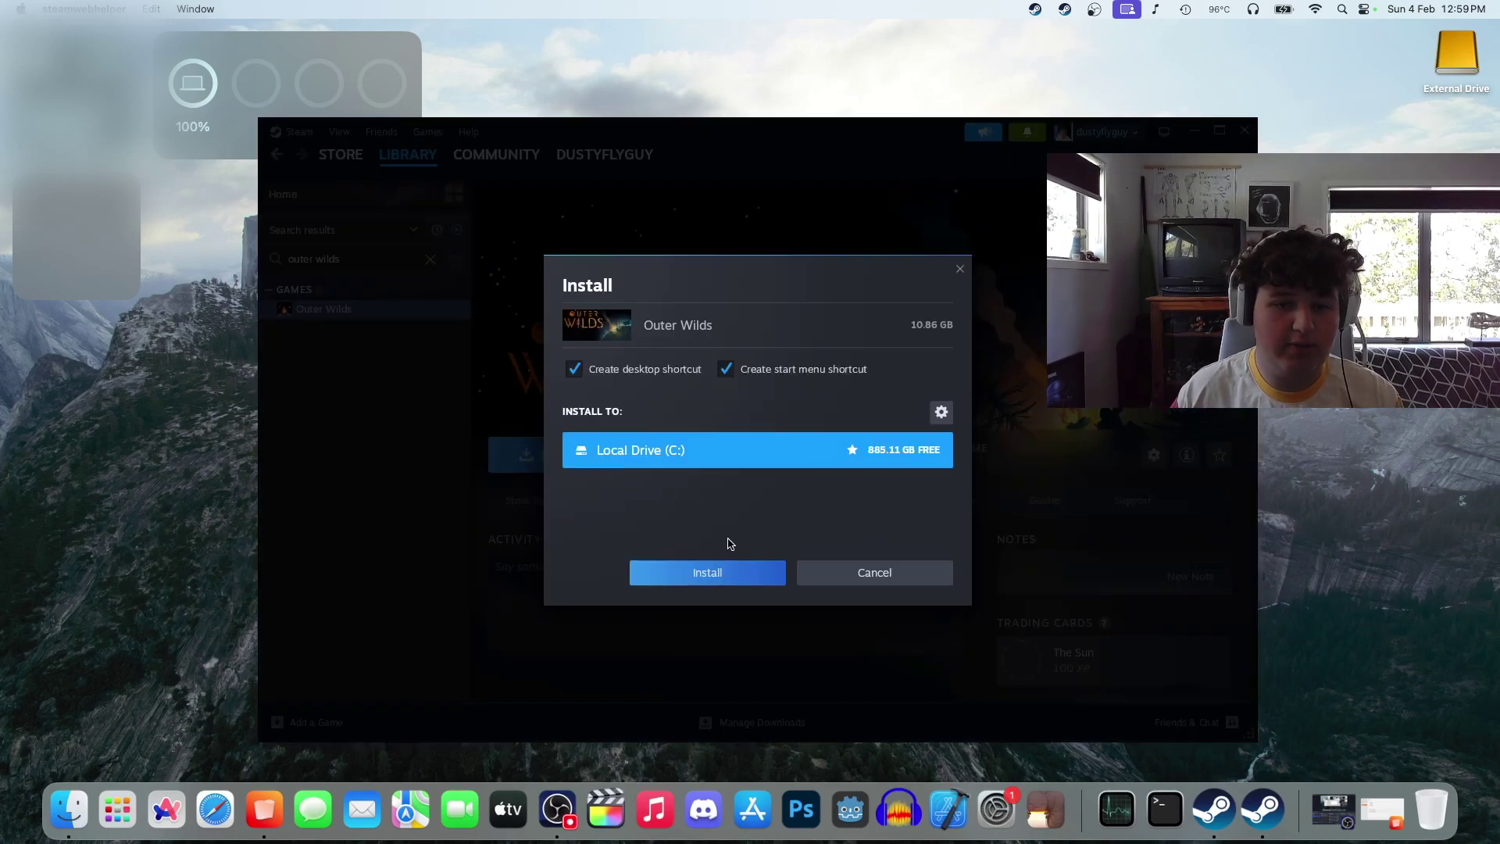
click(716, 574)
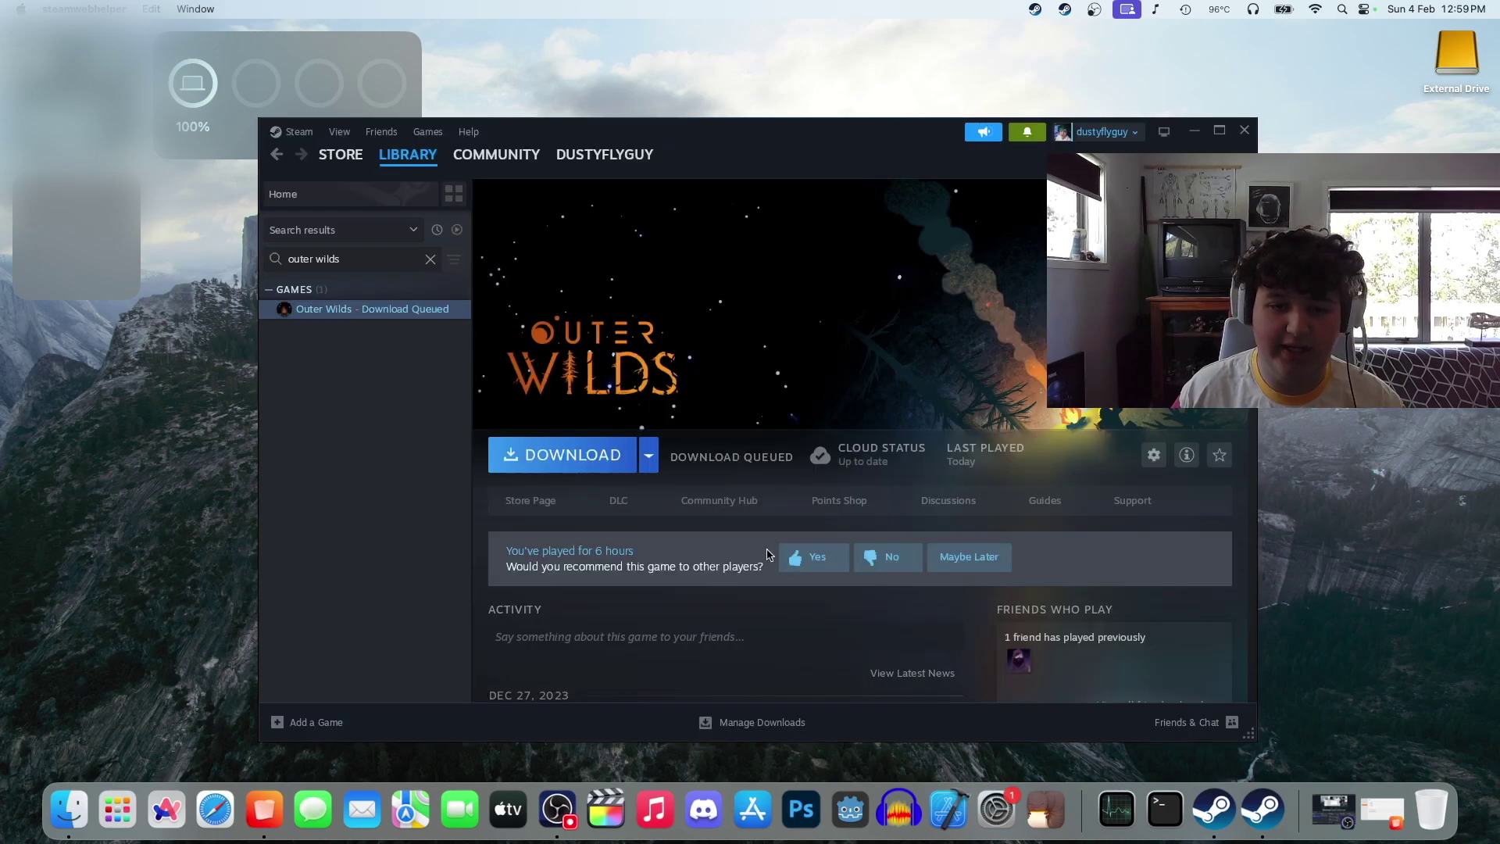
click(1453, 86)
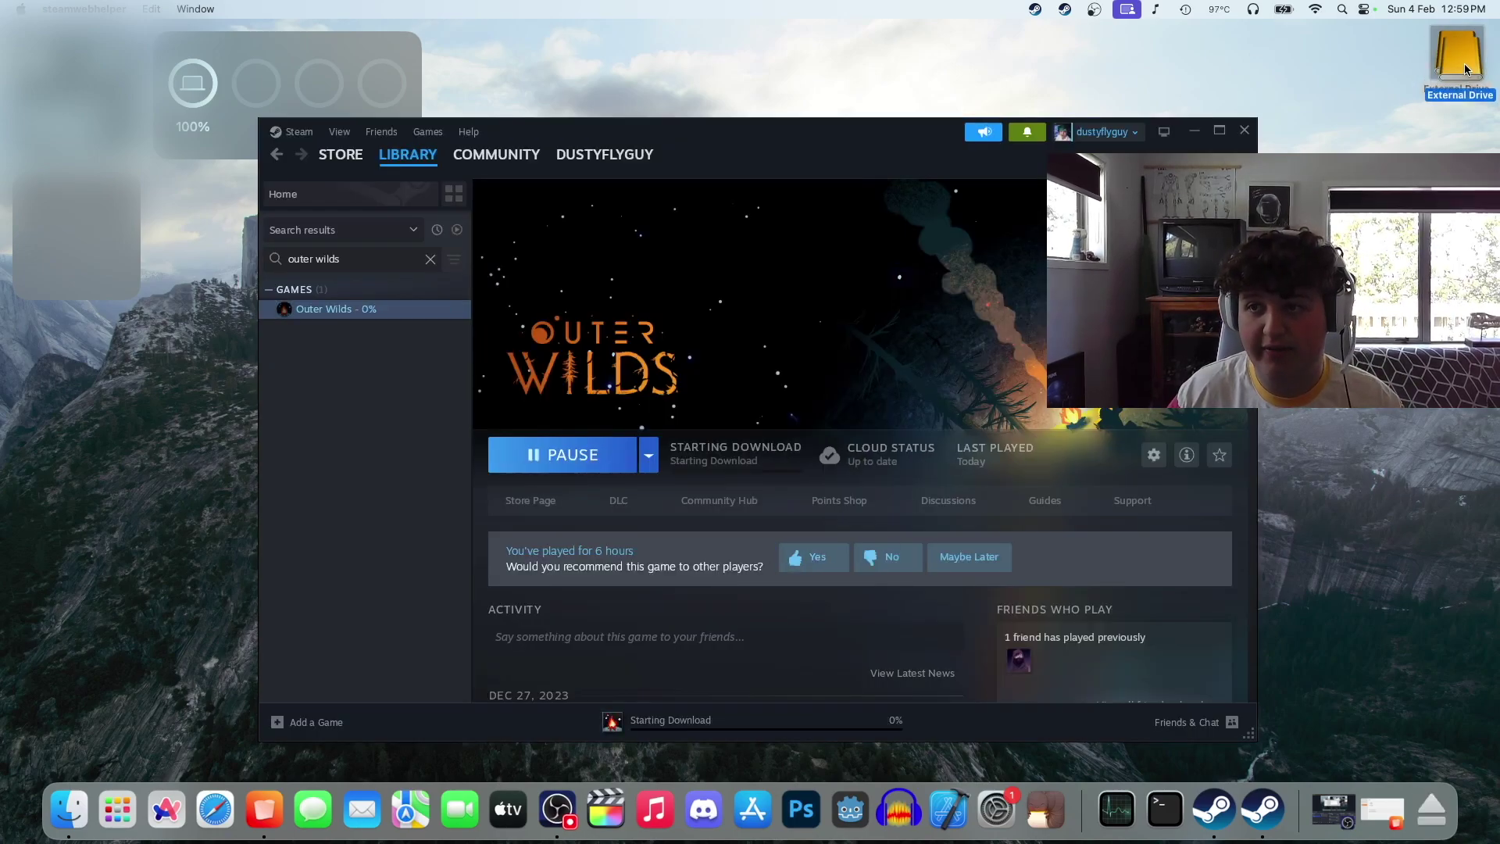
drag(1434, 94, 1450, 67)
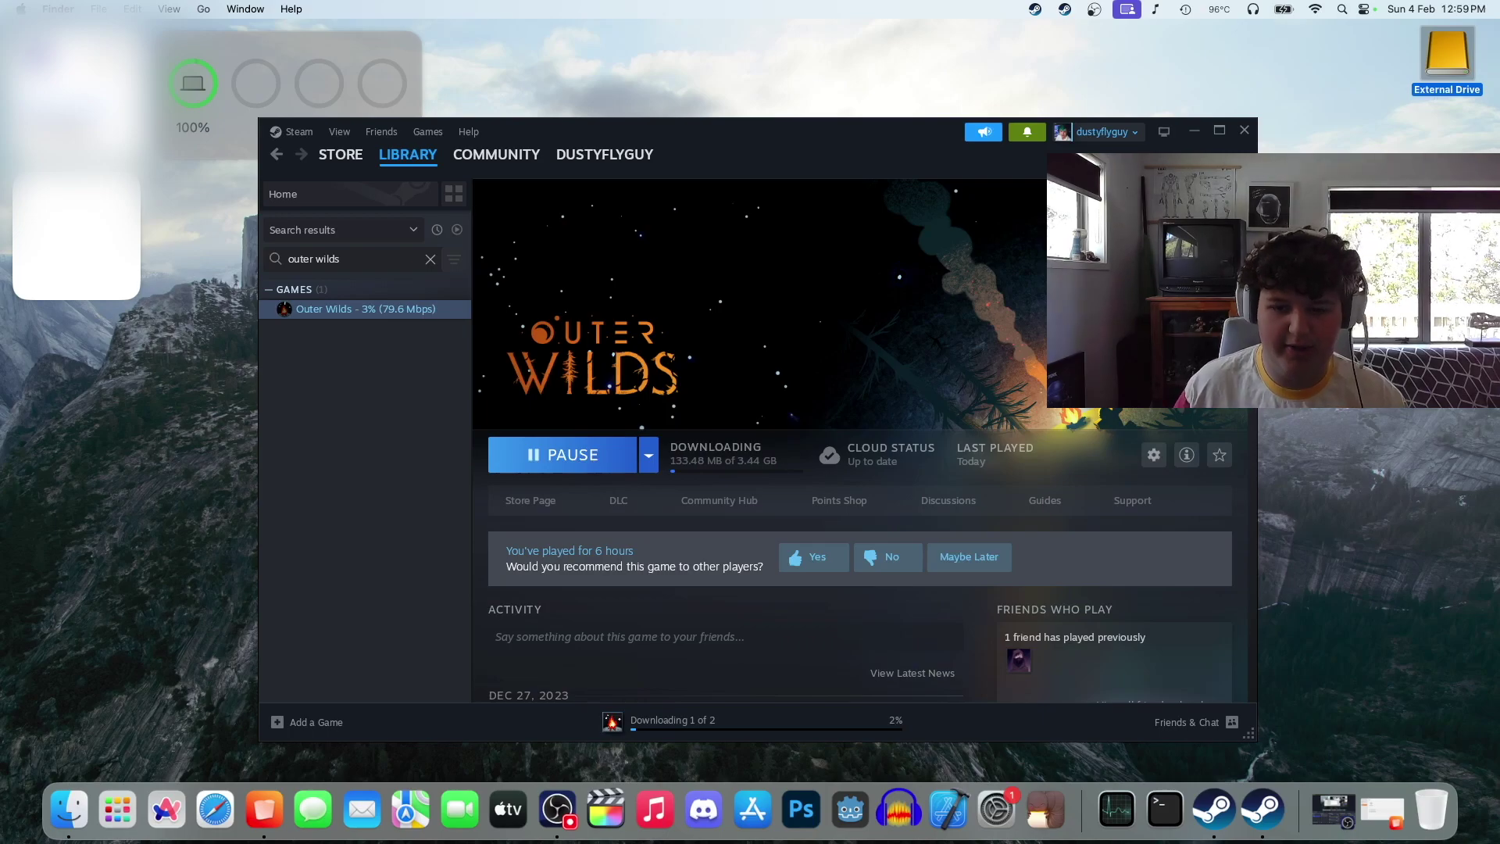
Return to Steam and check, then close, the notifications list.
click(699, 460)
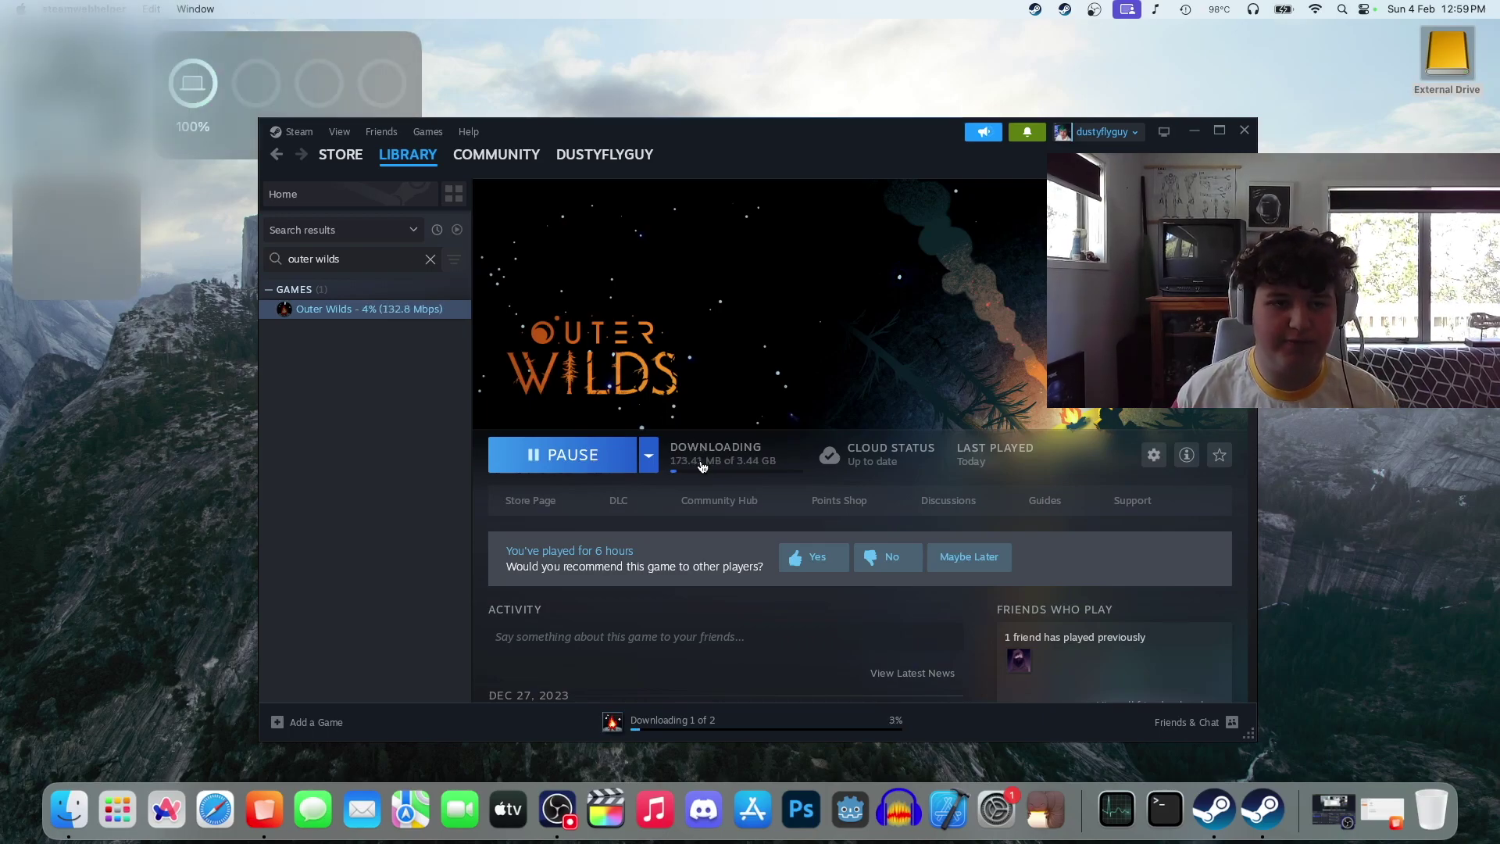
click(1026, 139)
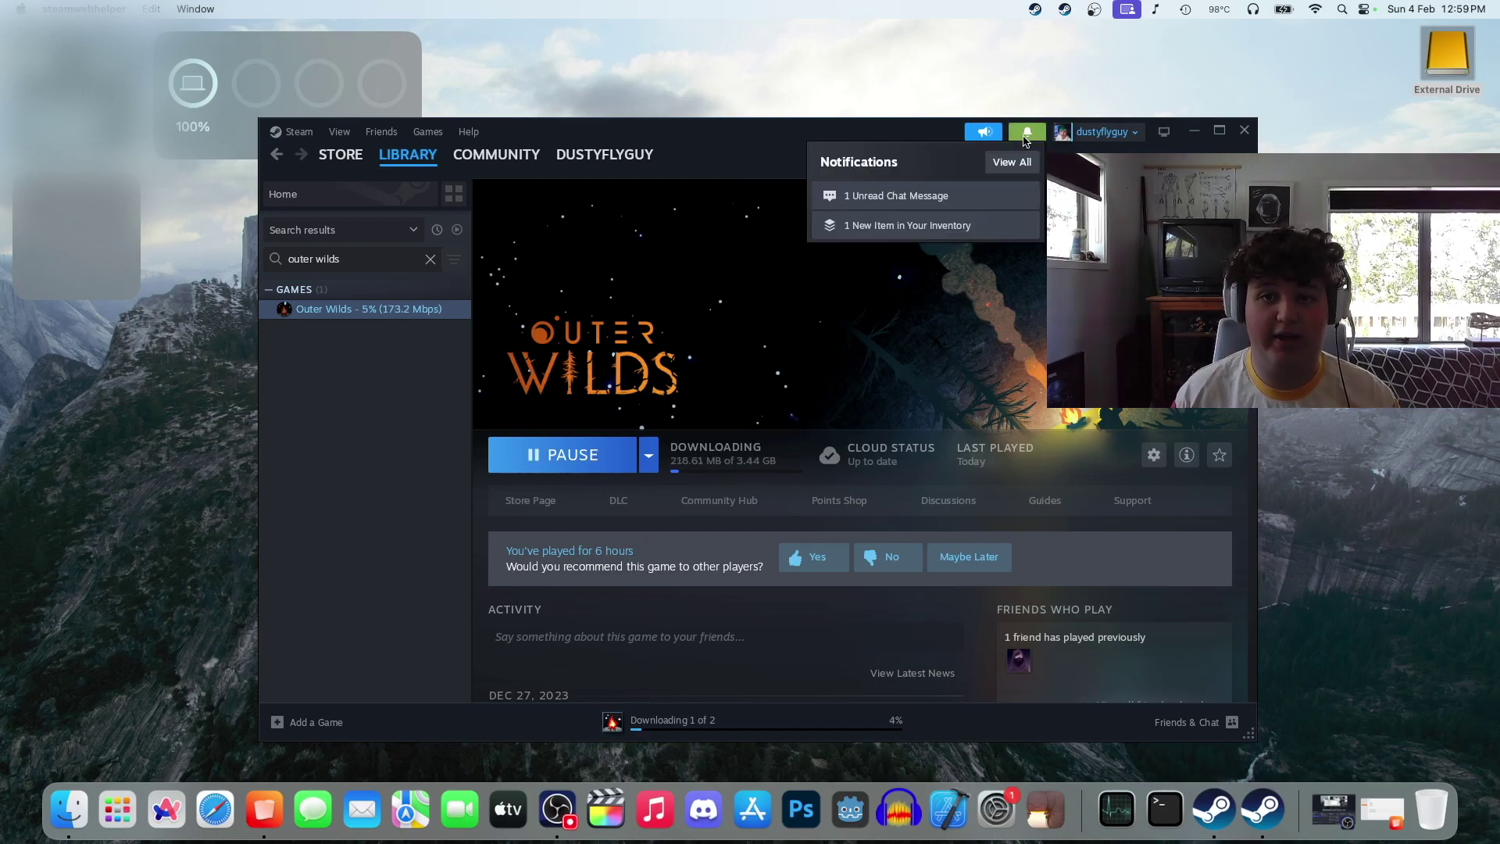
click(733, 154)
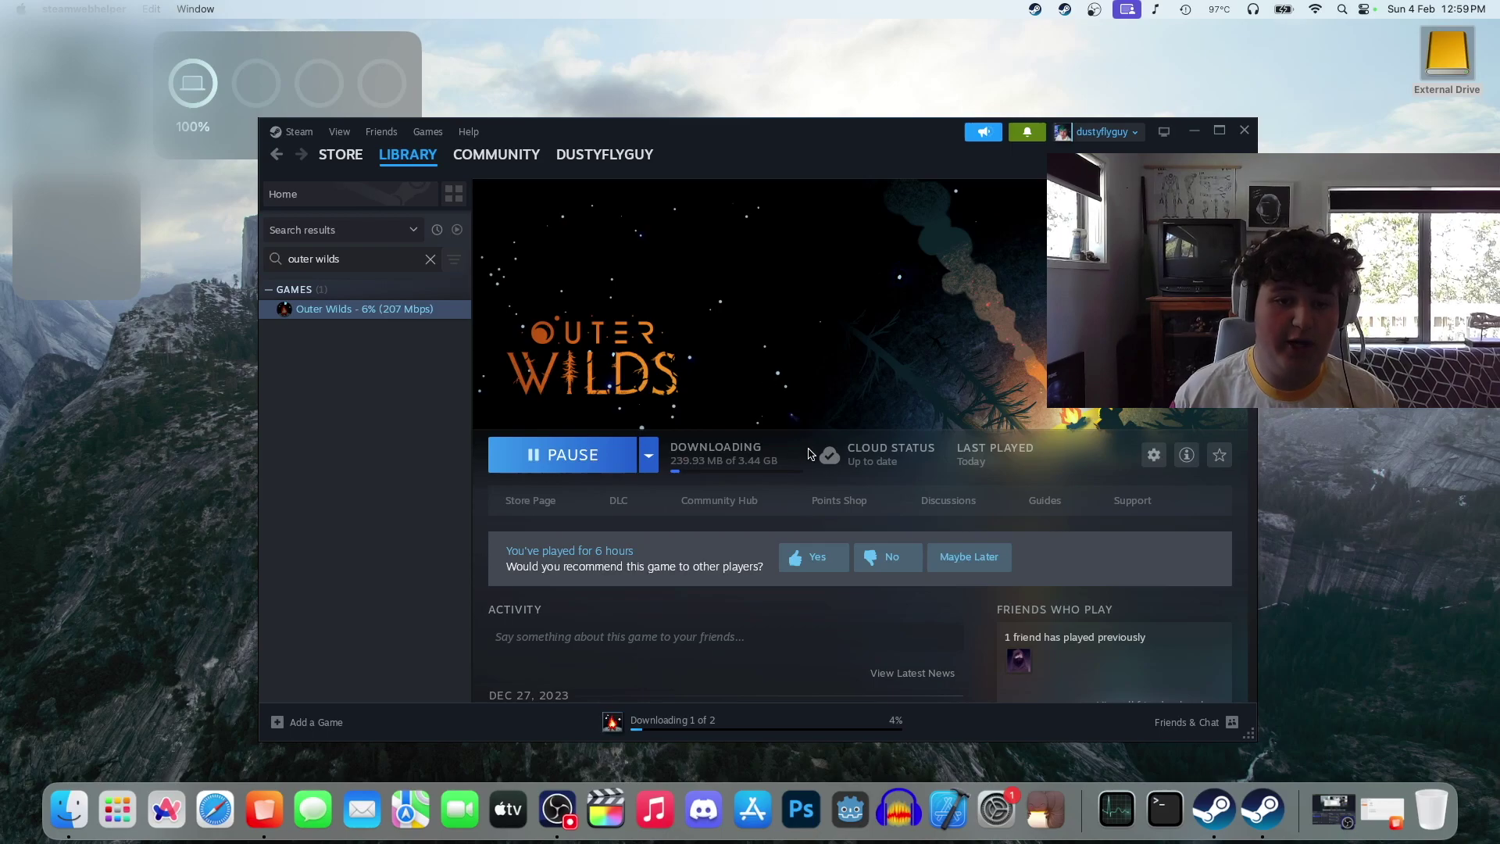
mouse_move(809, 454)
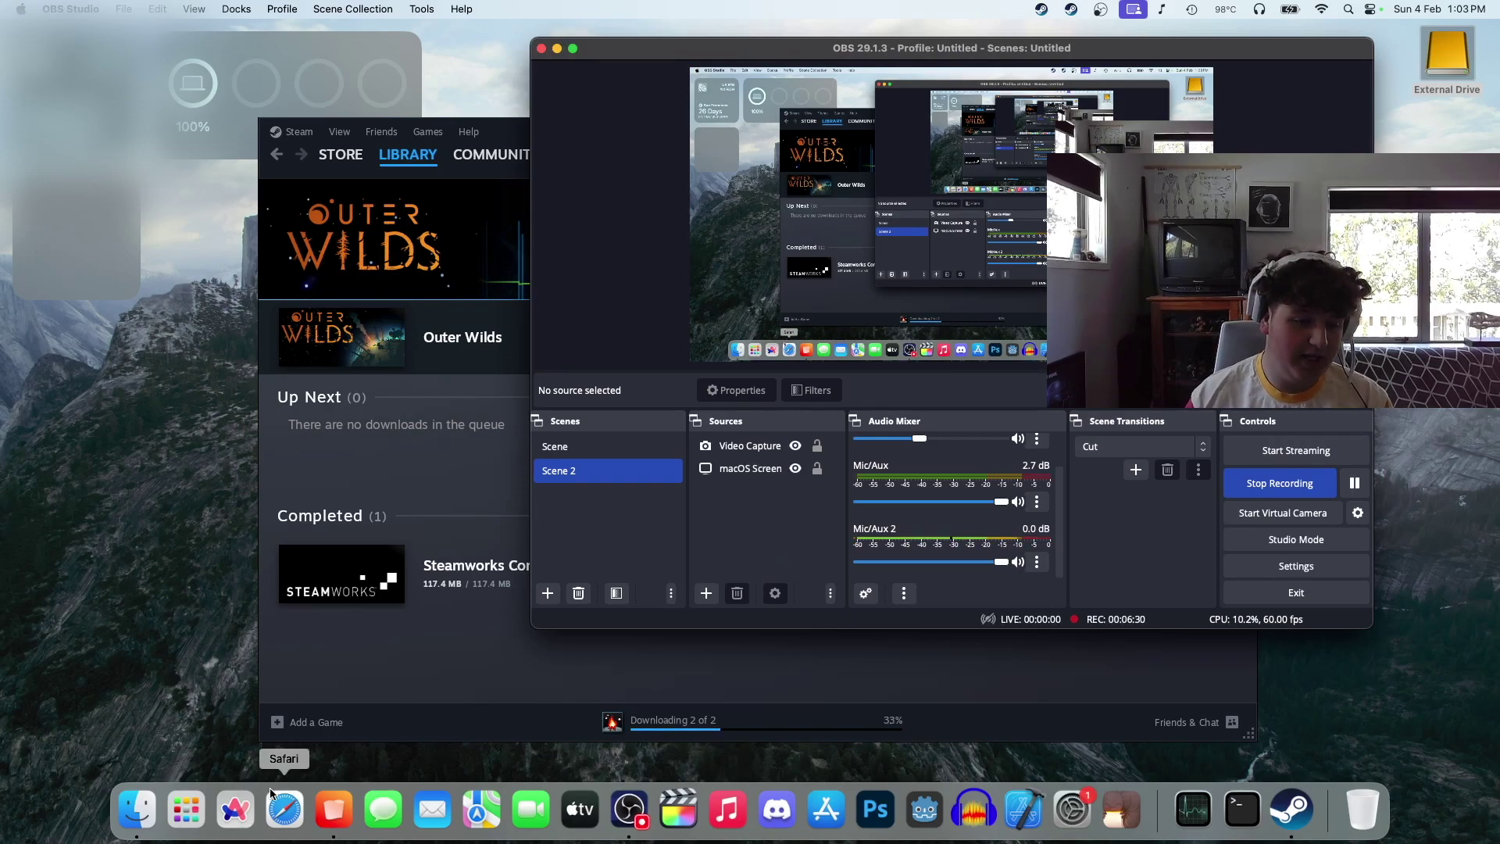
In the steam bottle's Bottle Configuration, switch Metal HUD on and return to the bottle page.
click(334, 809)
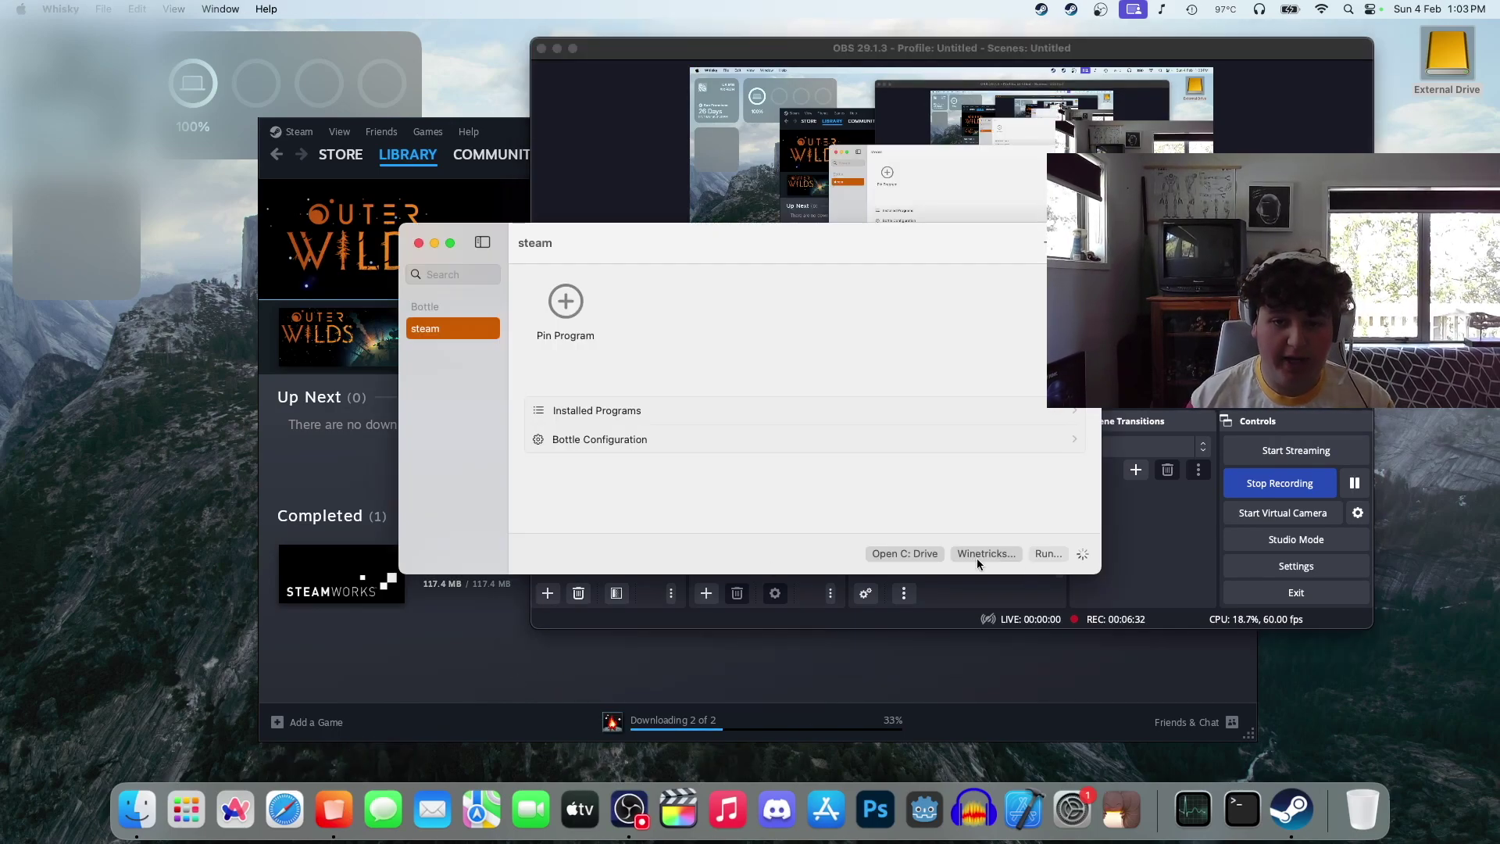
click(747, 439)
scroll(930, 485, down, 5)
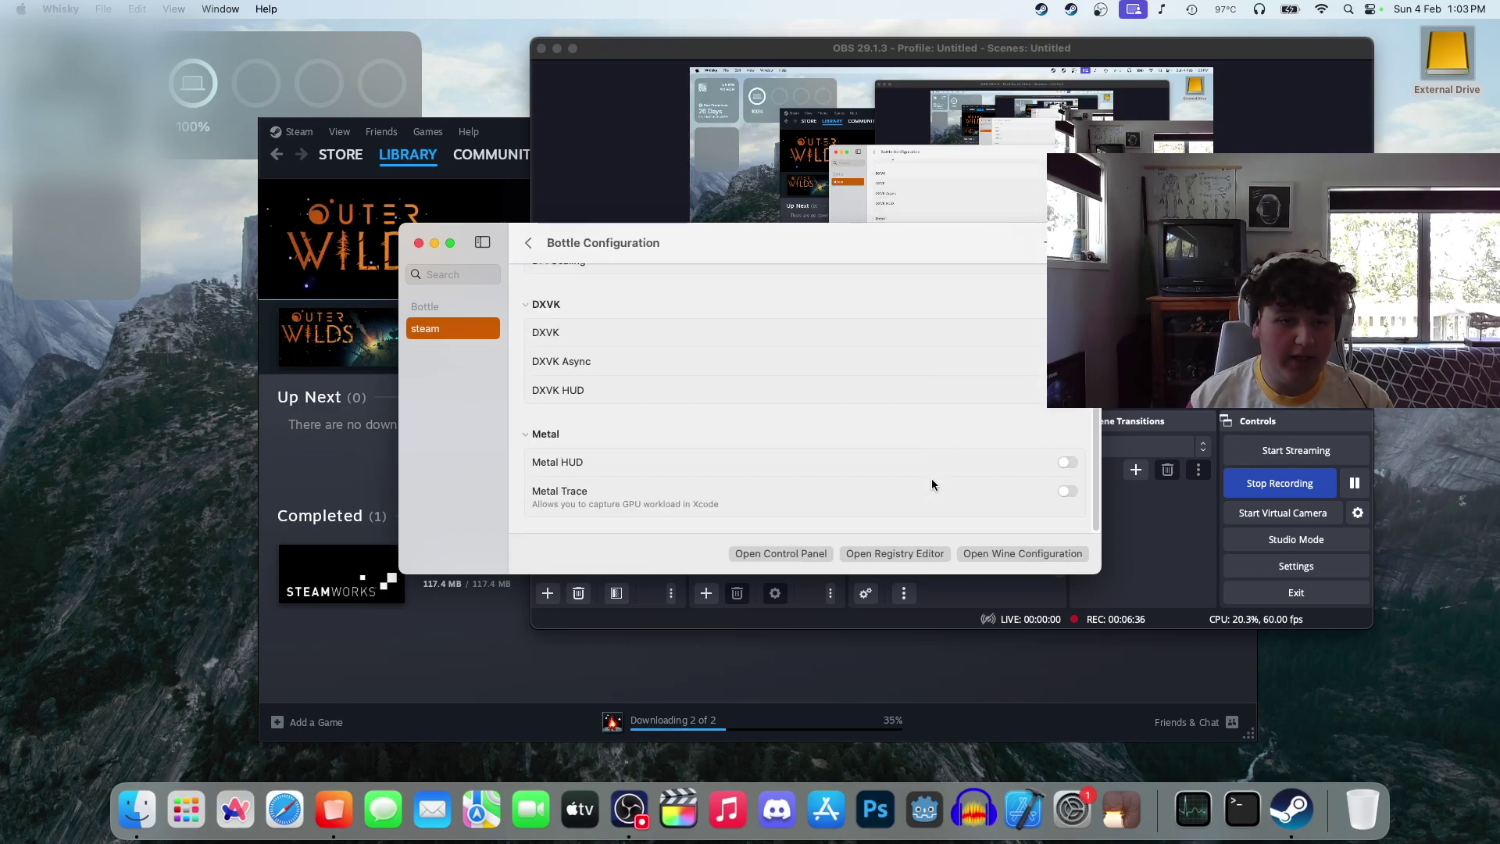
scroll(898, 438, up, 5)
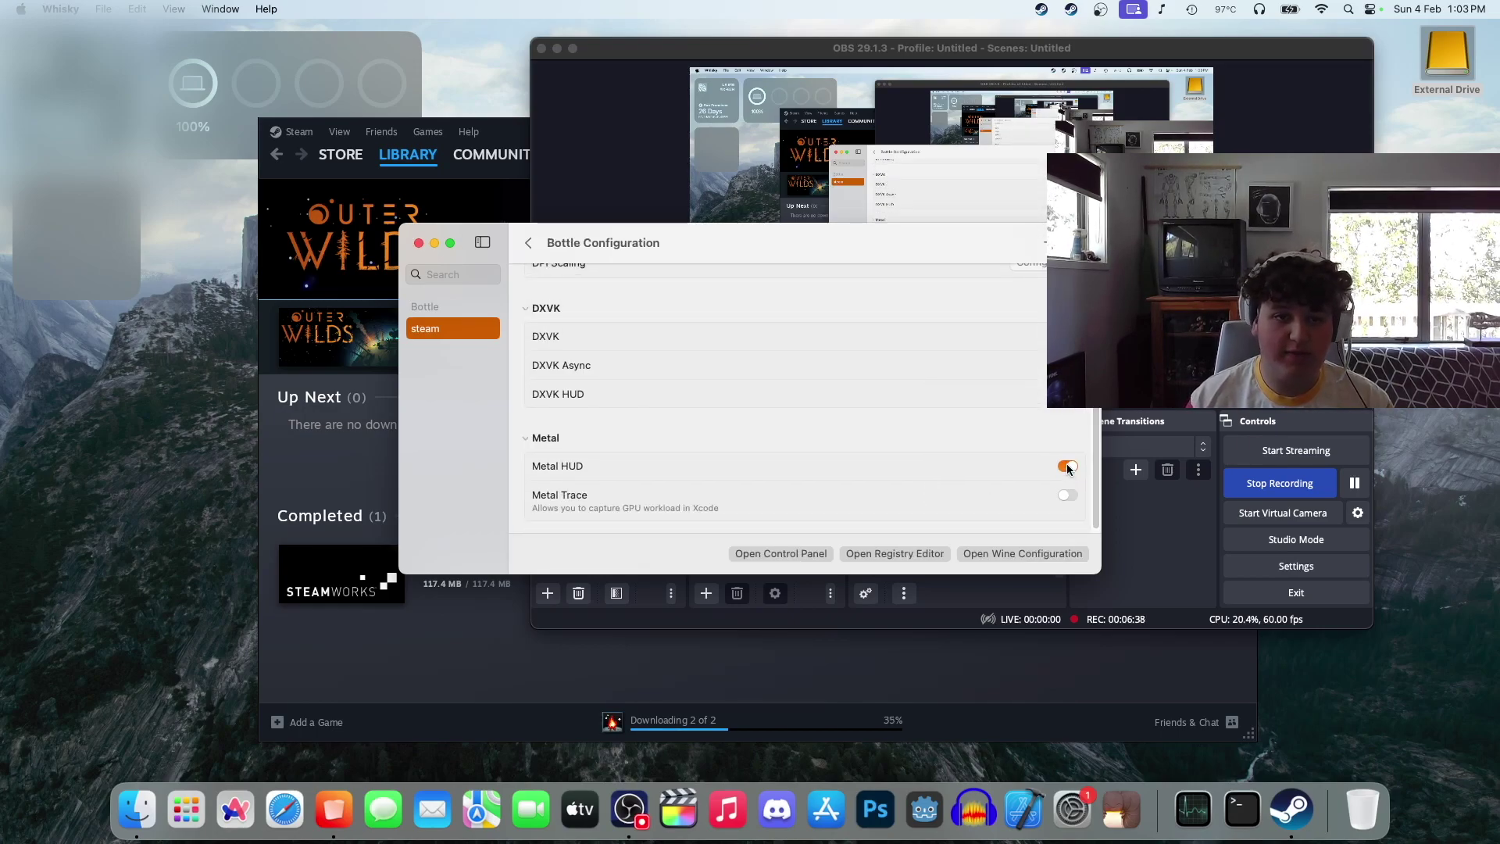
click(528, 243)
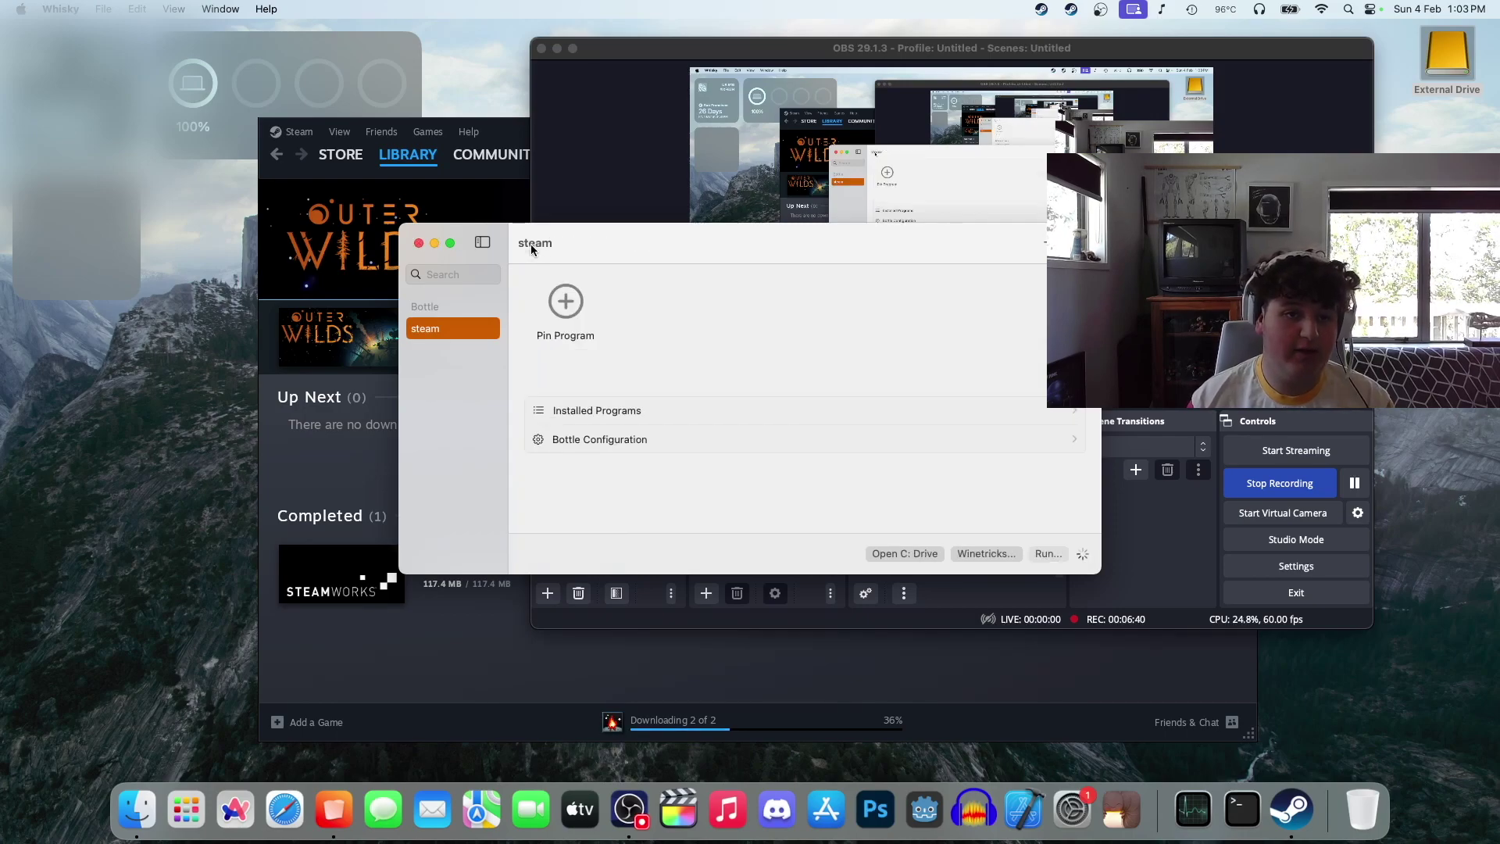
Move the OBS recording window aside, bring Steam's downloads page forward, and minimize OBS.
click(609, 189)
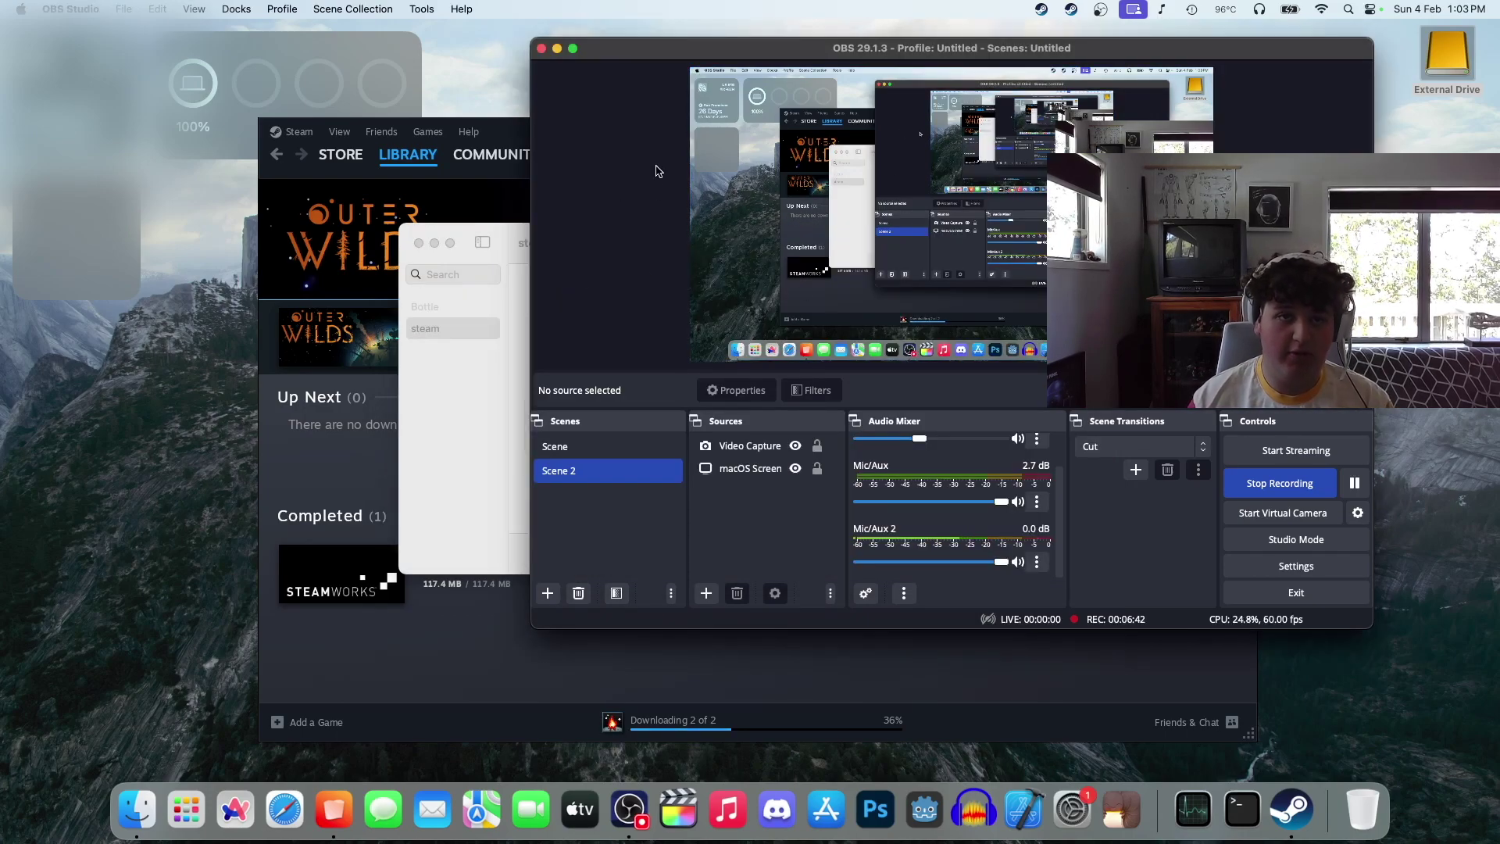
drag(626, 50, 752, 47)
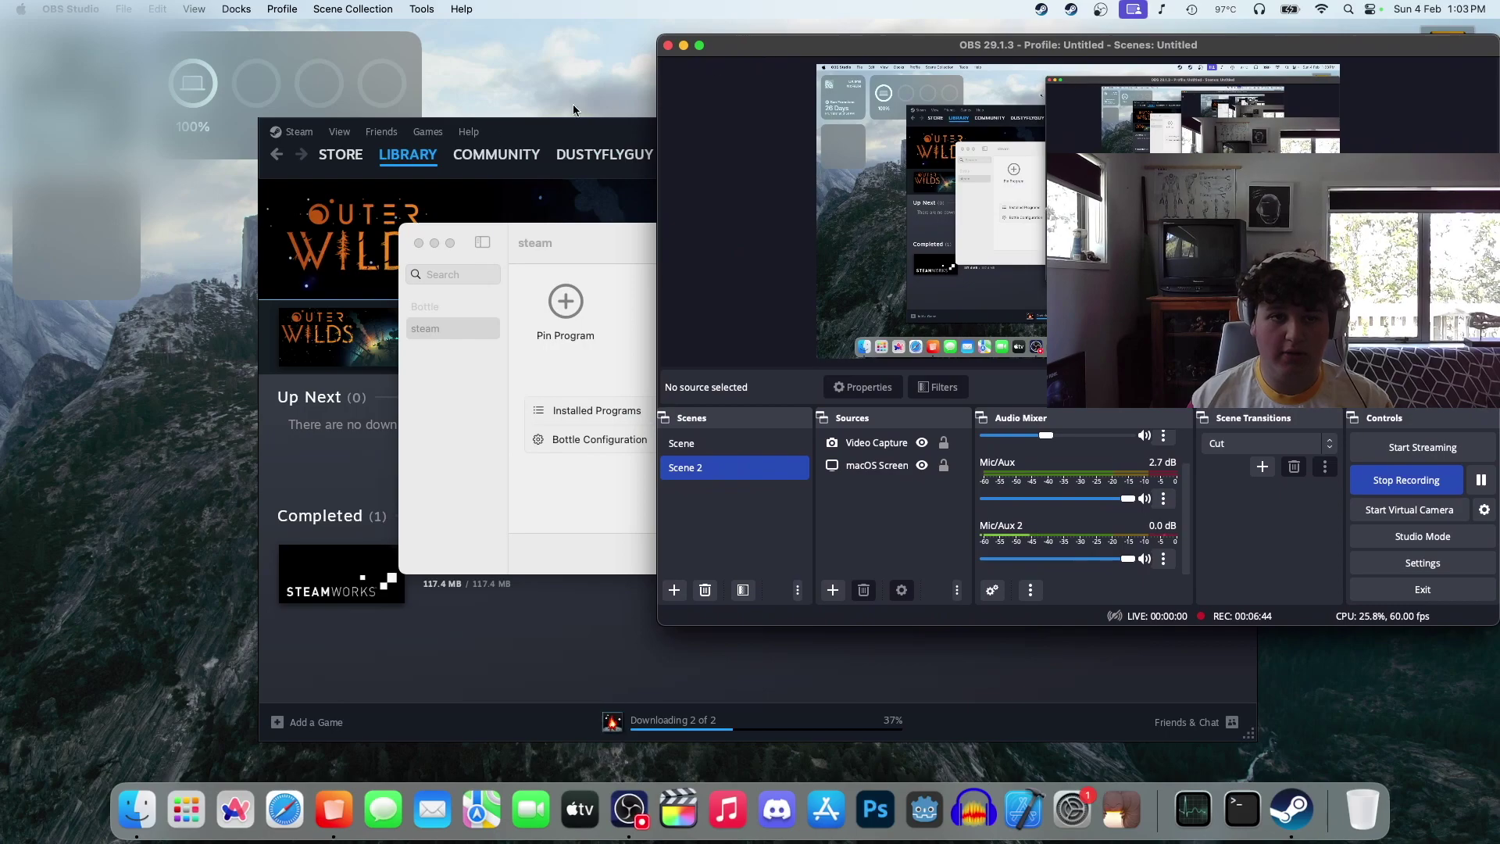
click(608, 187)
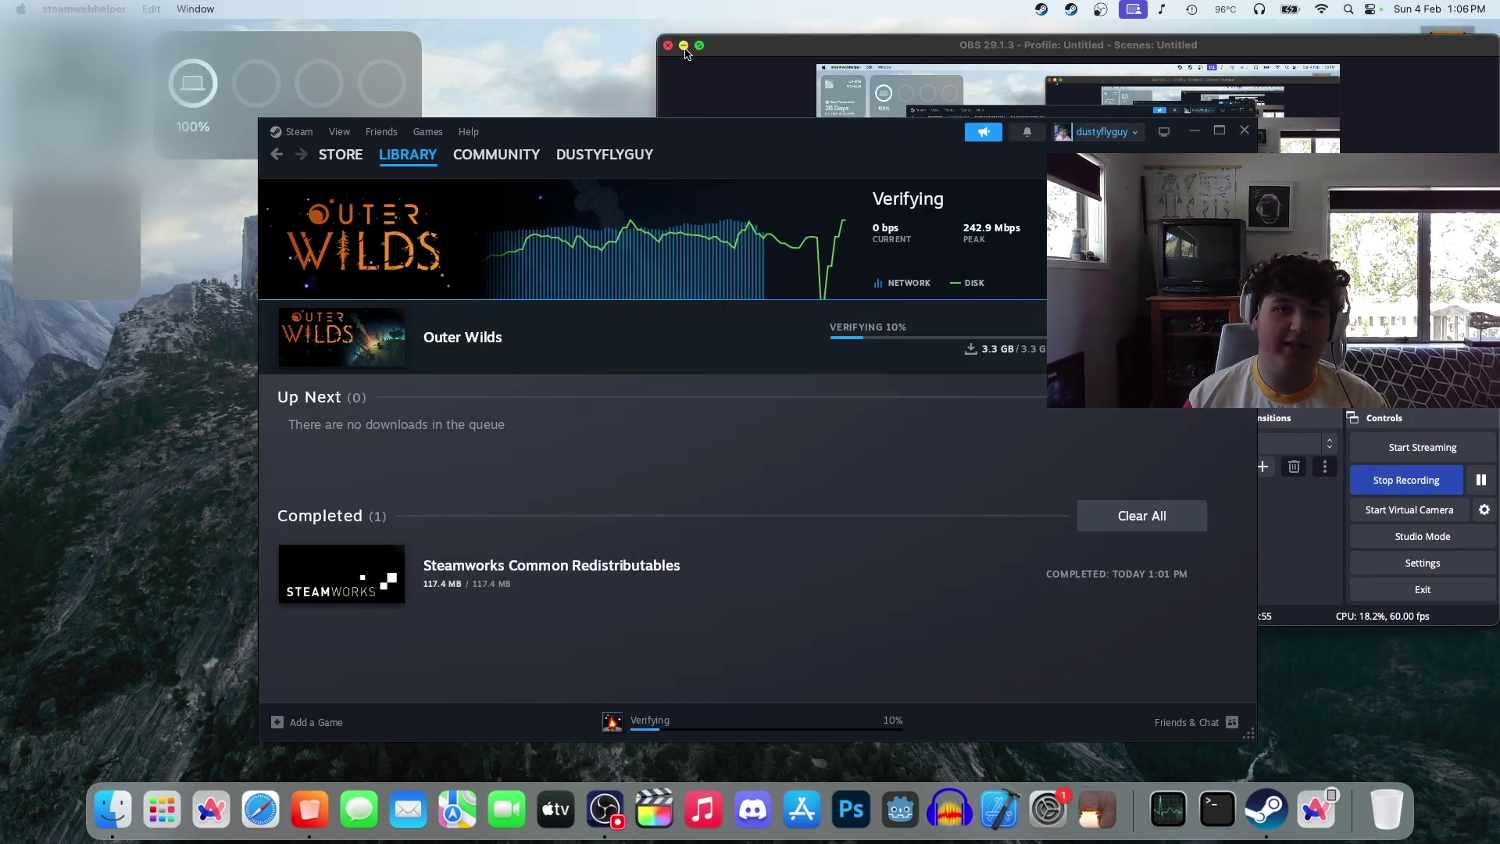
click(683, 45)
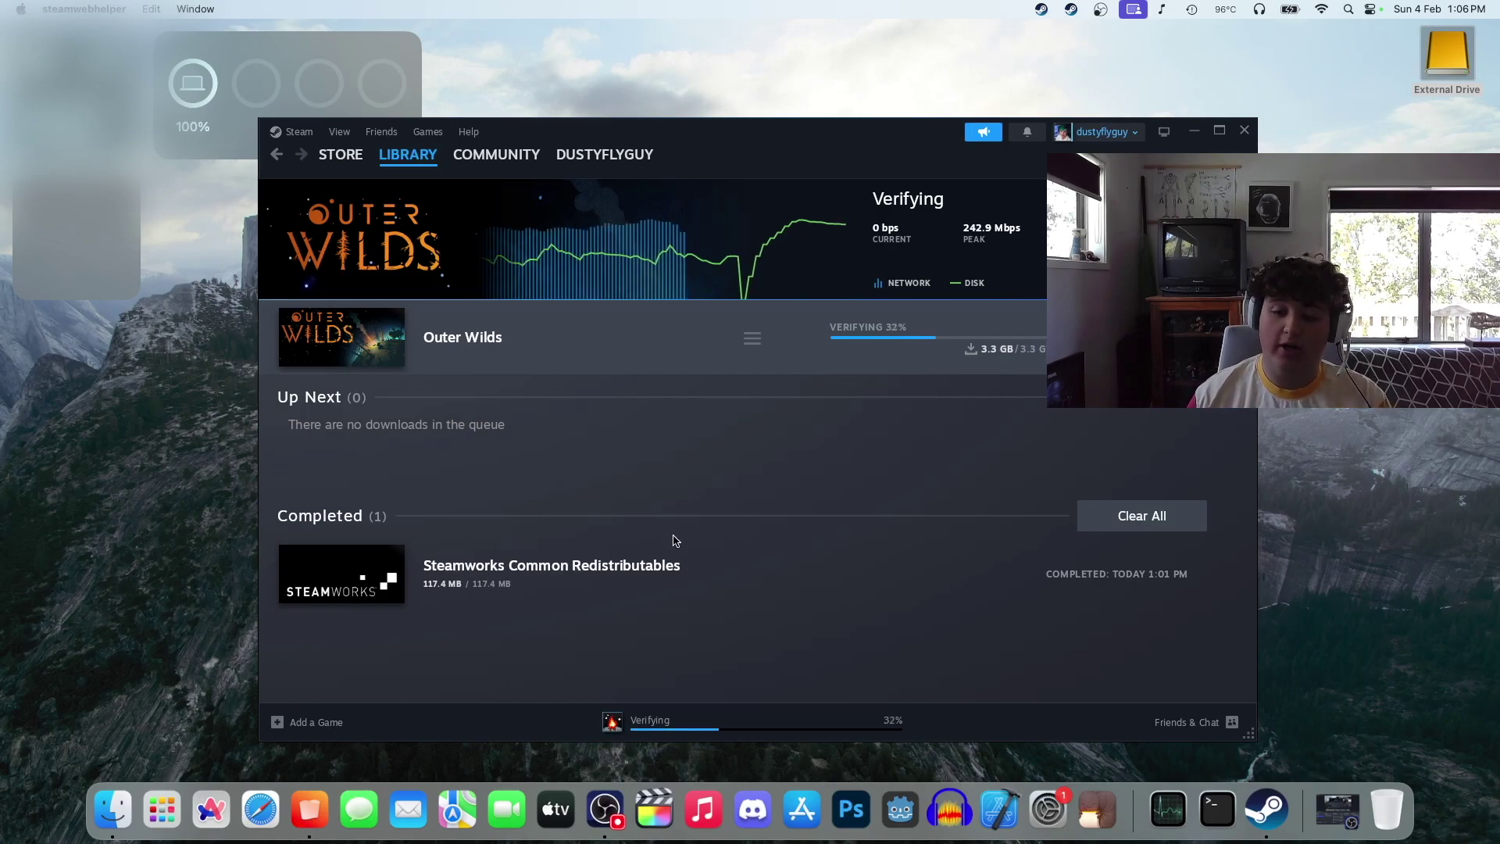
Launch Disk Utility by searching 'disk' in Launchpad.
click(171, 828)
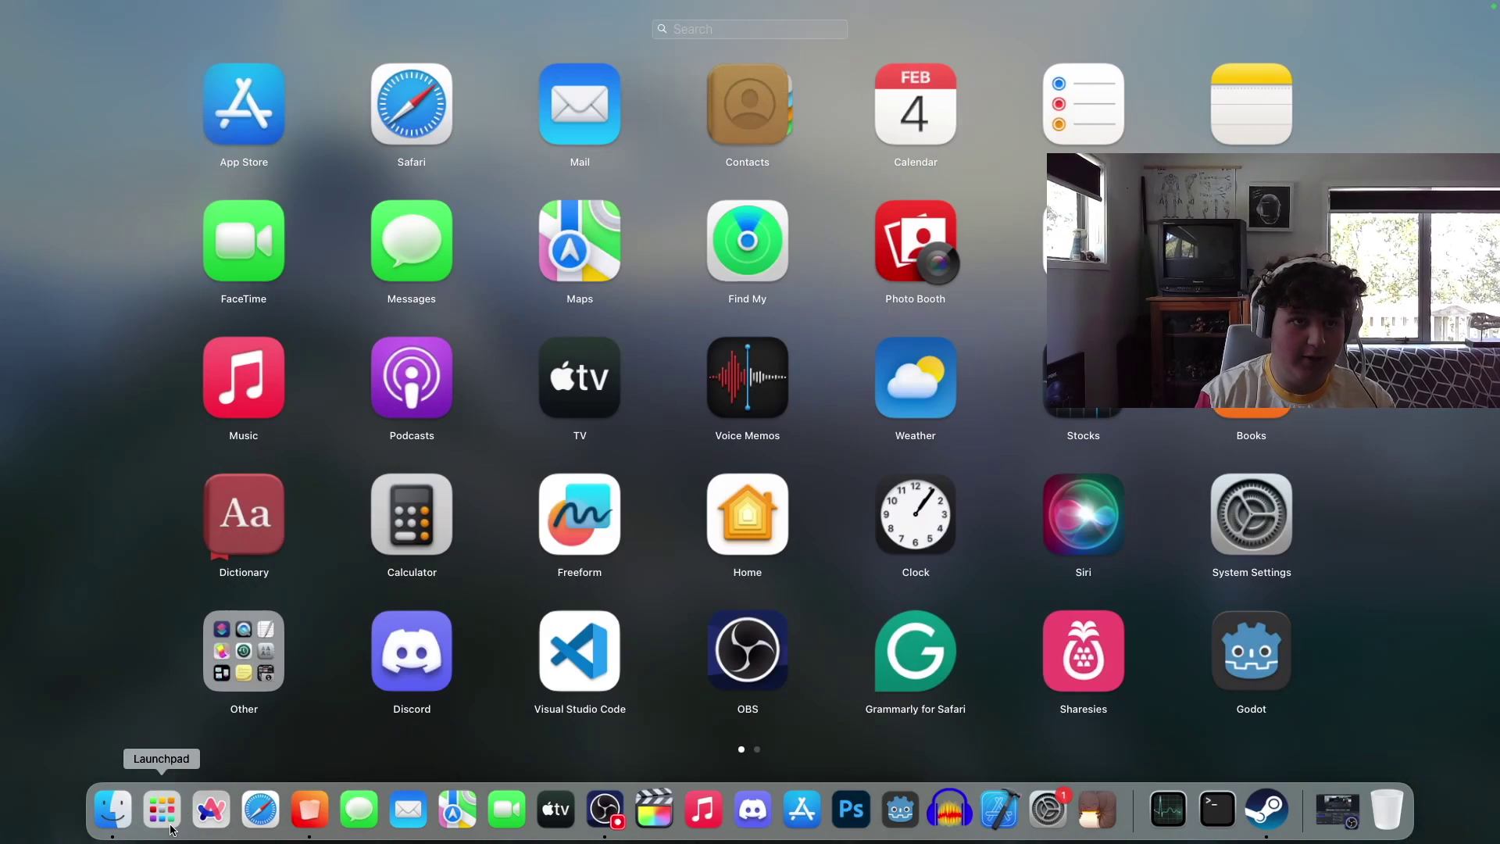
text(disk)
key(Return)
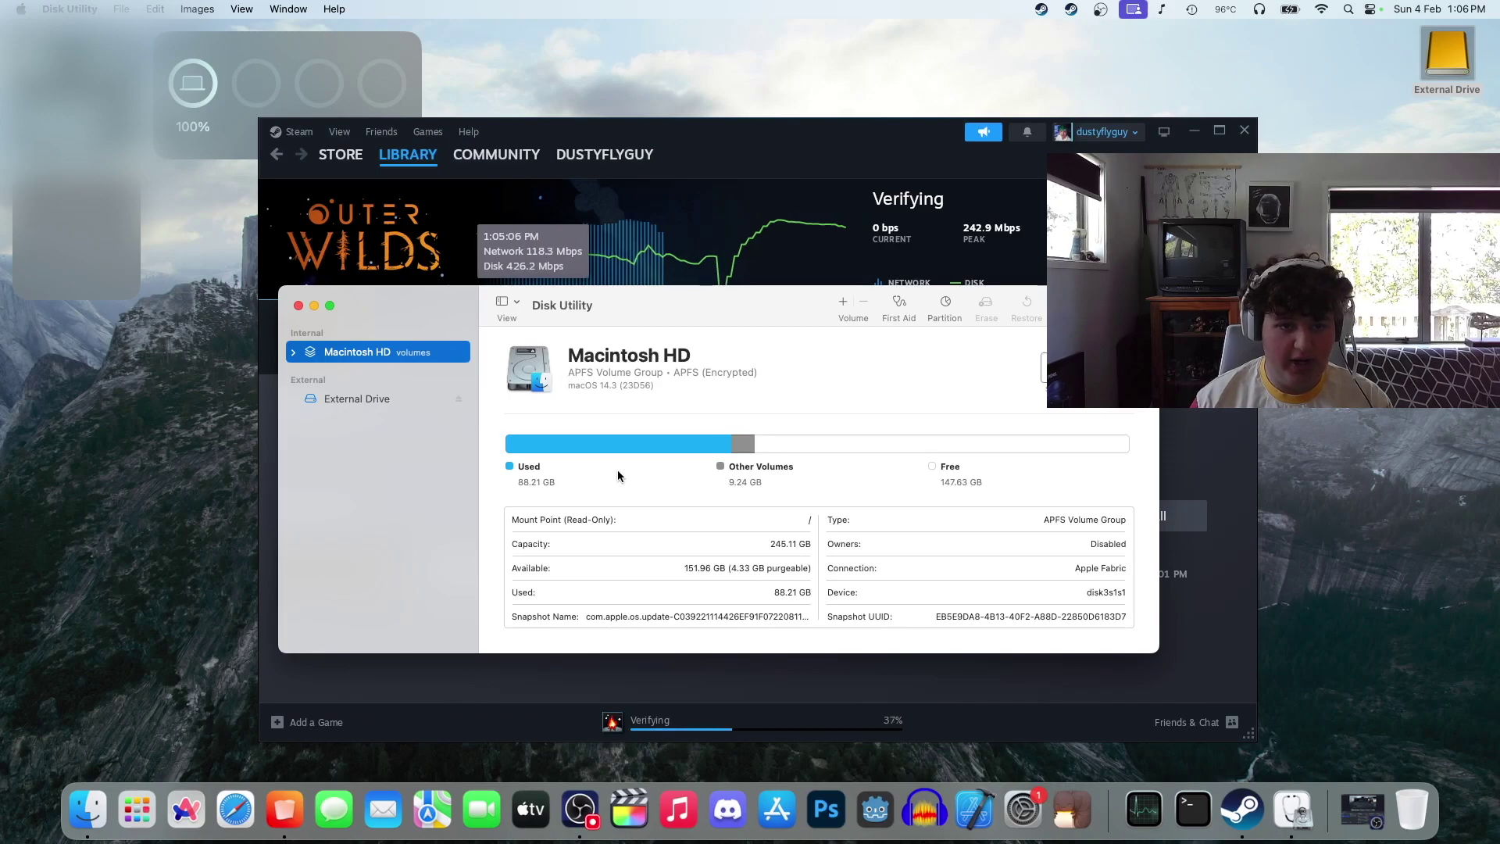
Confirm the External Drive shows 938.31 GB free, then close Disk Utility.
click(962, 483)
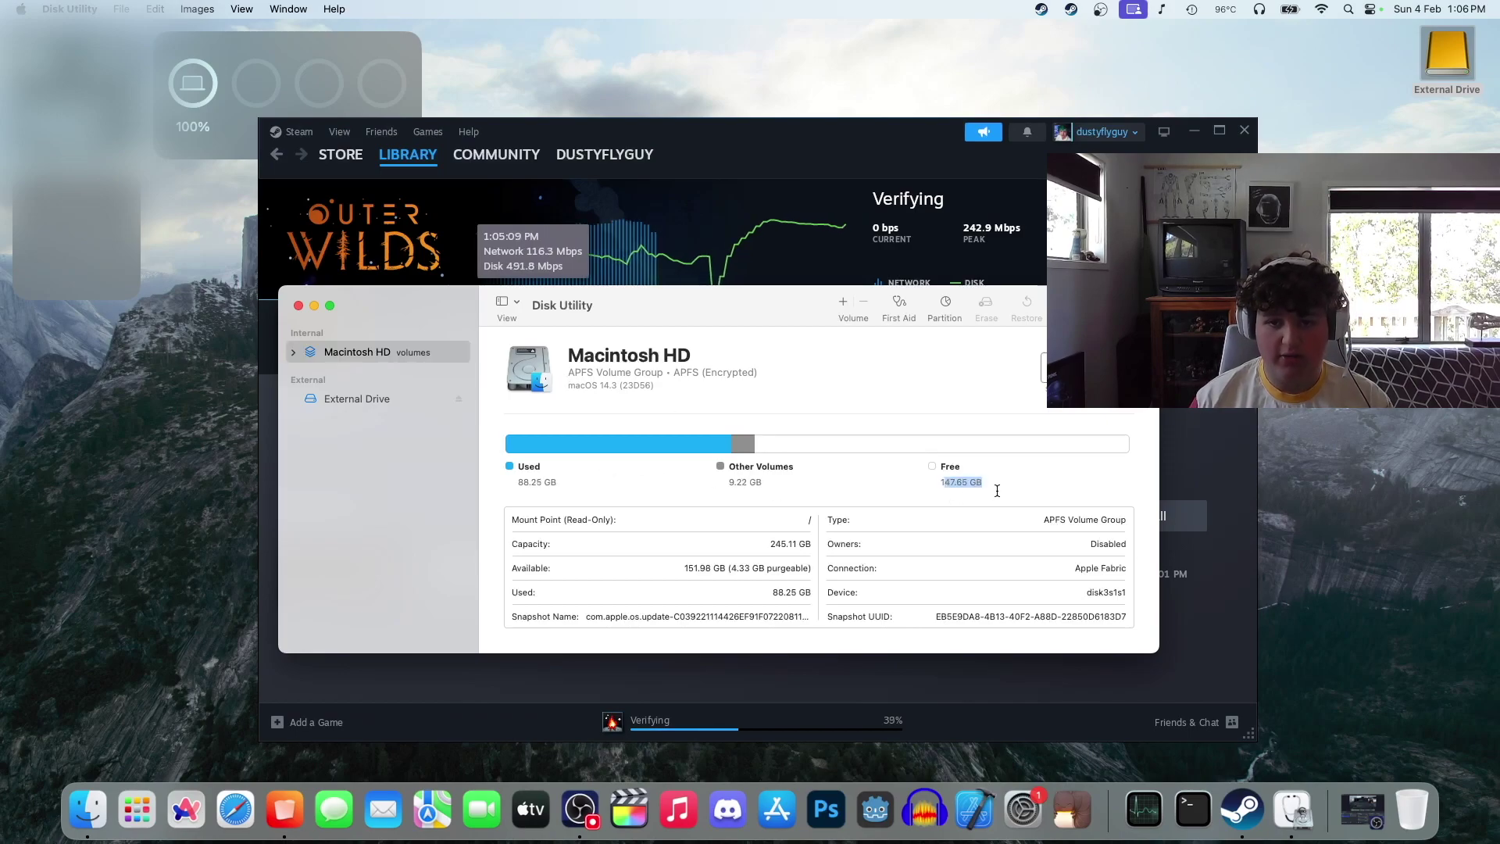
click(356, 400)
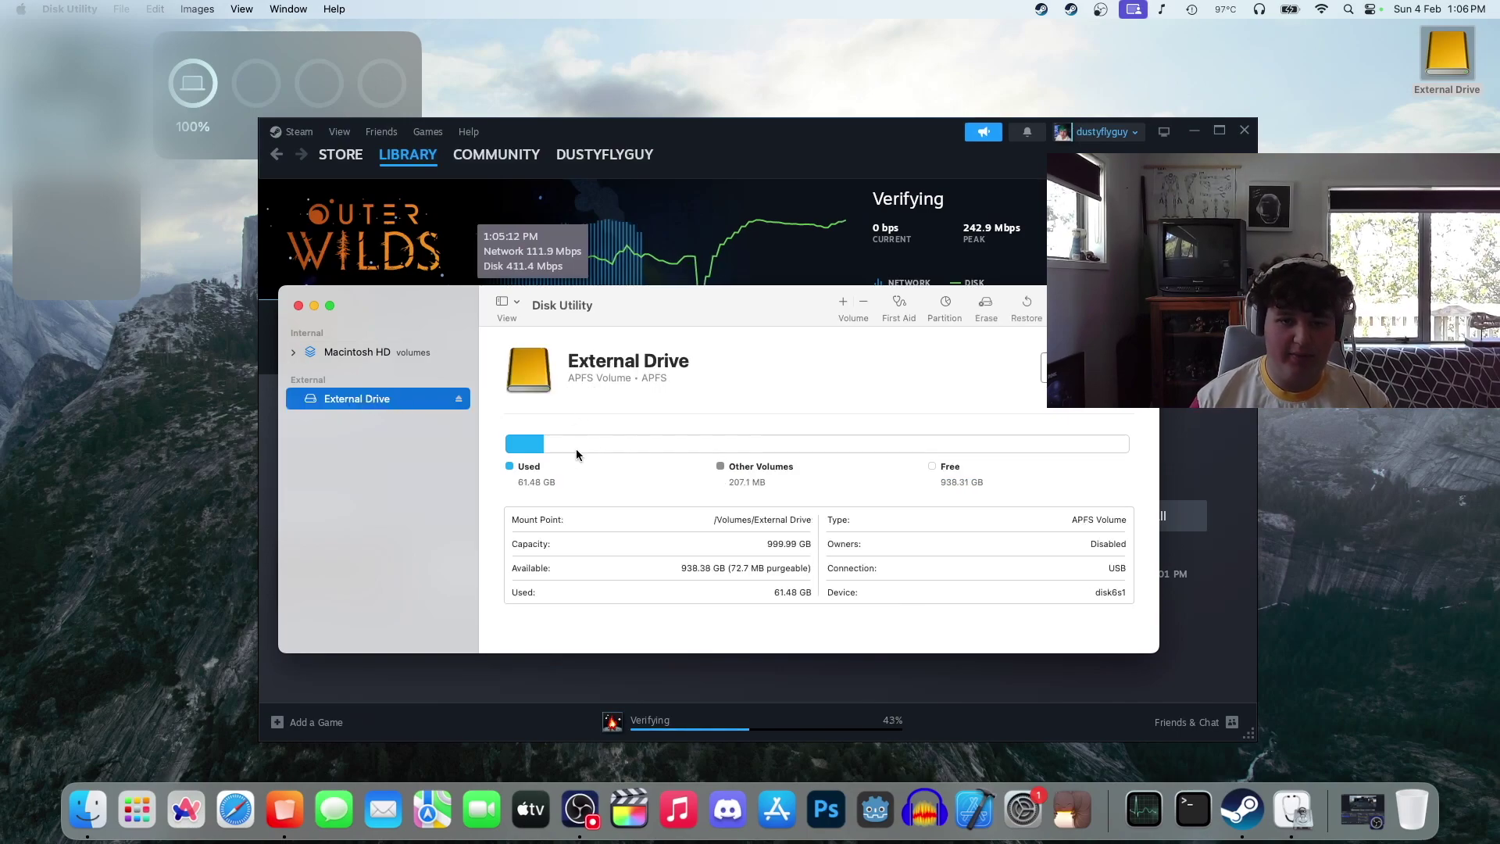
click(946, 480)
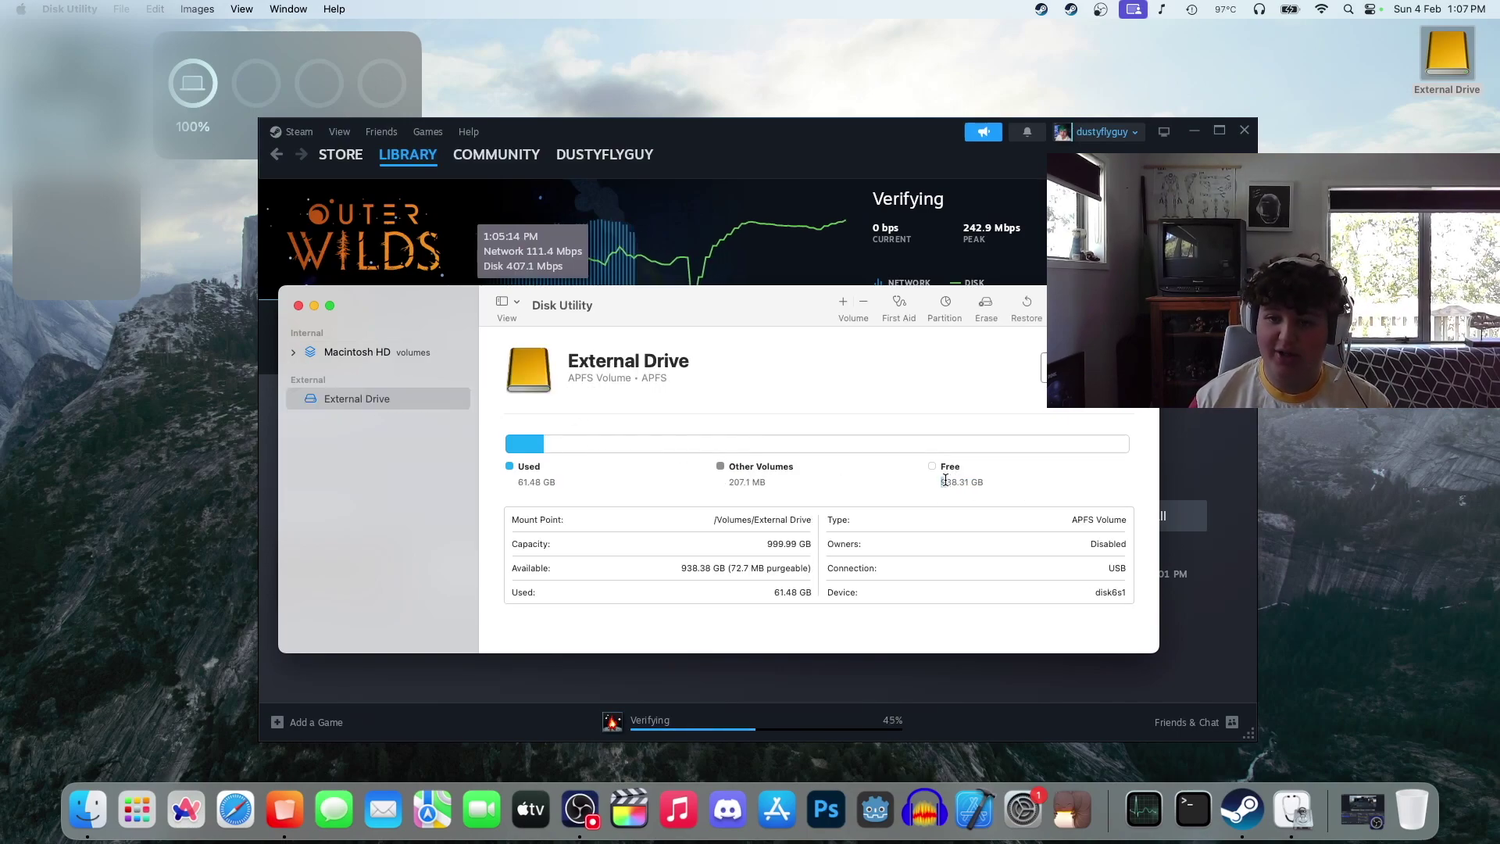
double_click(945, 479)
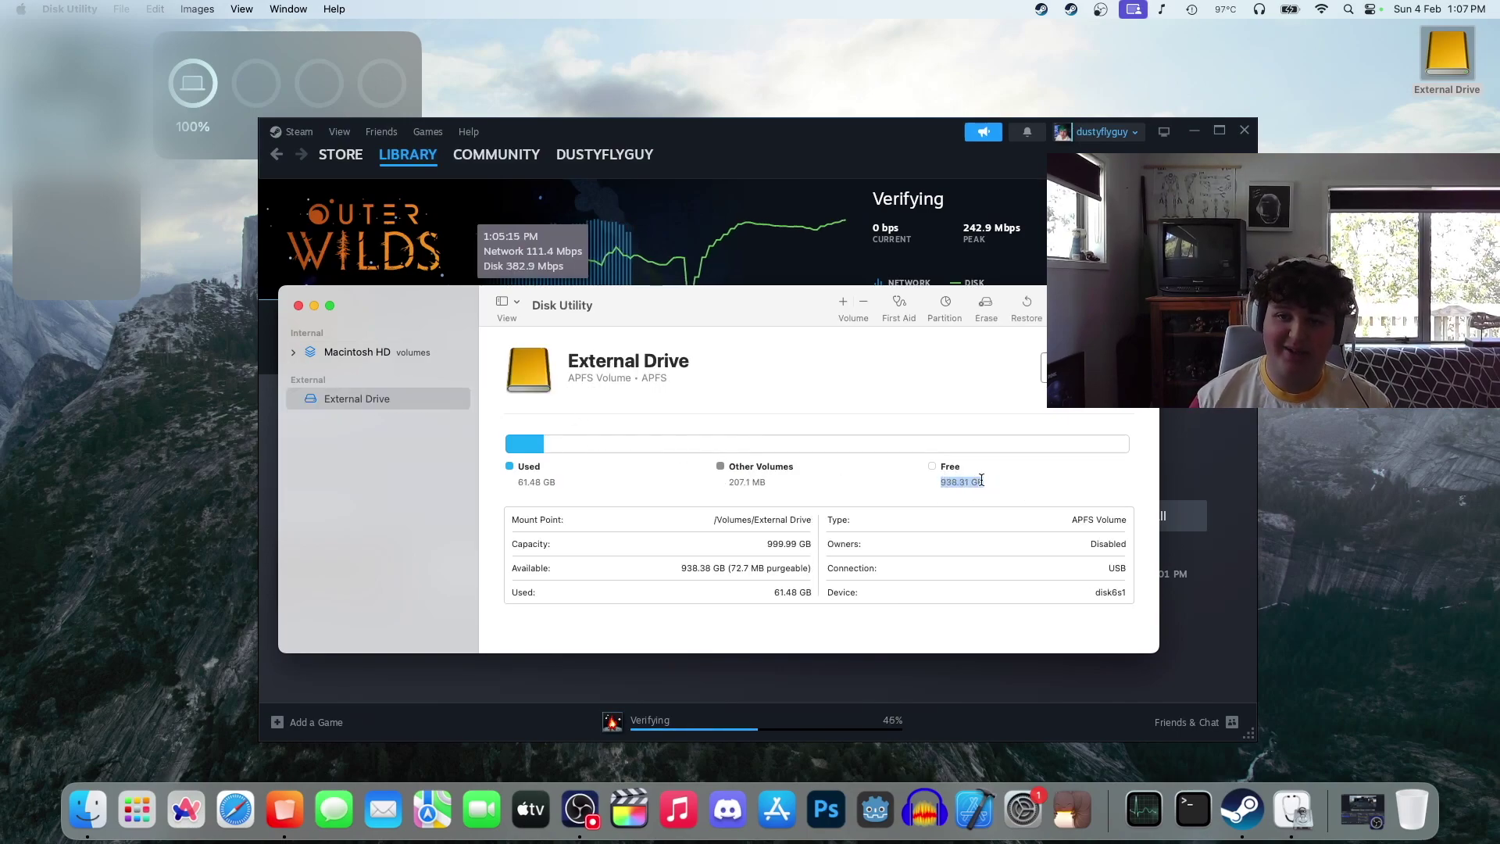
click(298, 307)
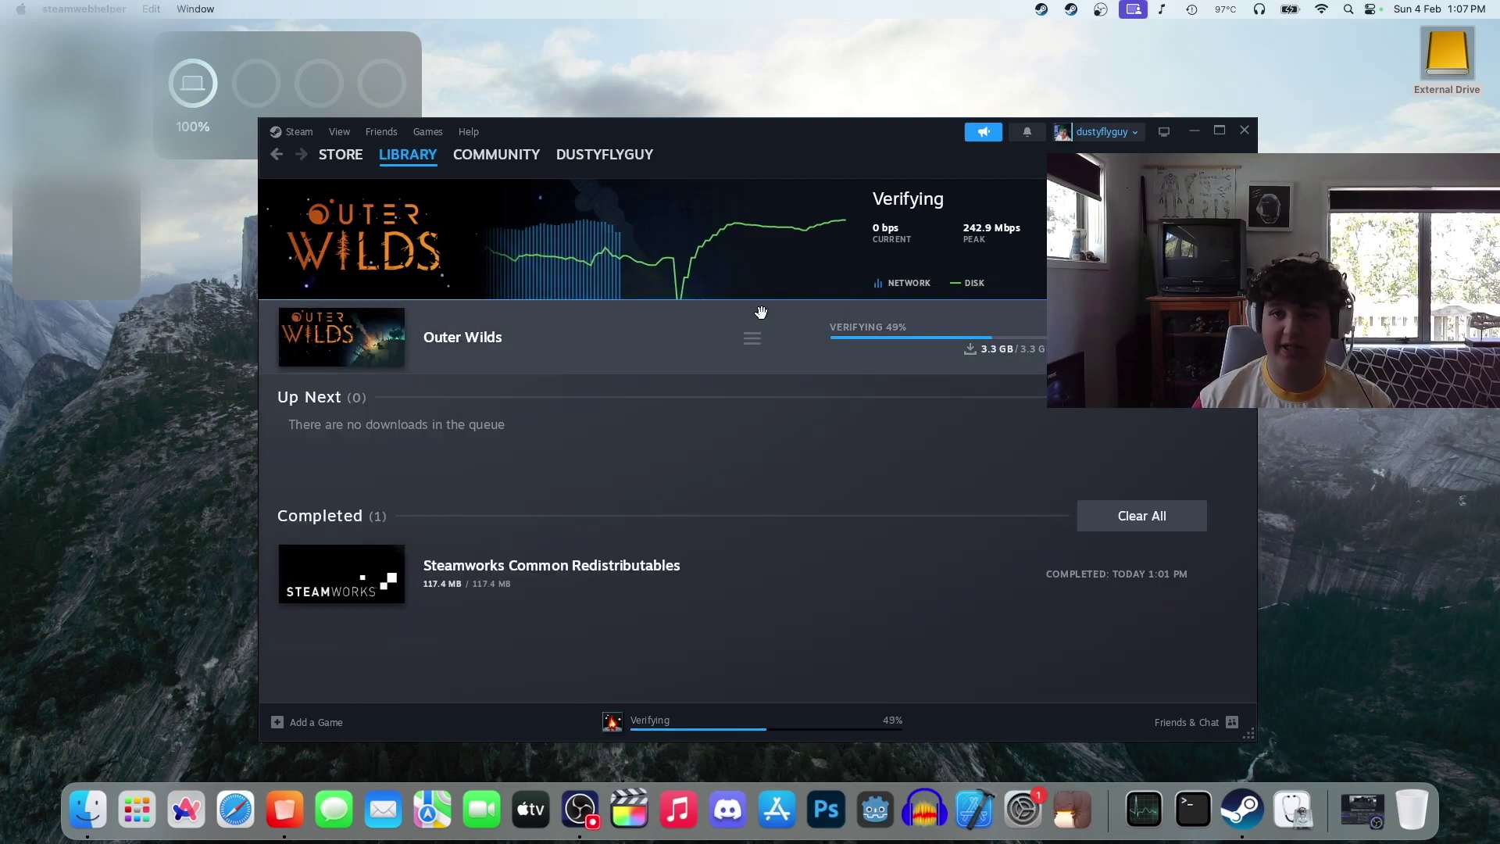
Glance at Time Machine status, then launch Outer Wilds from the library's ready-to-play list.
click(1192, 9)
click(1137, 58)
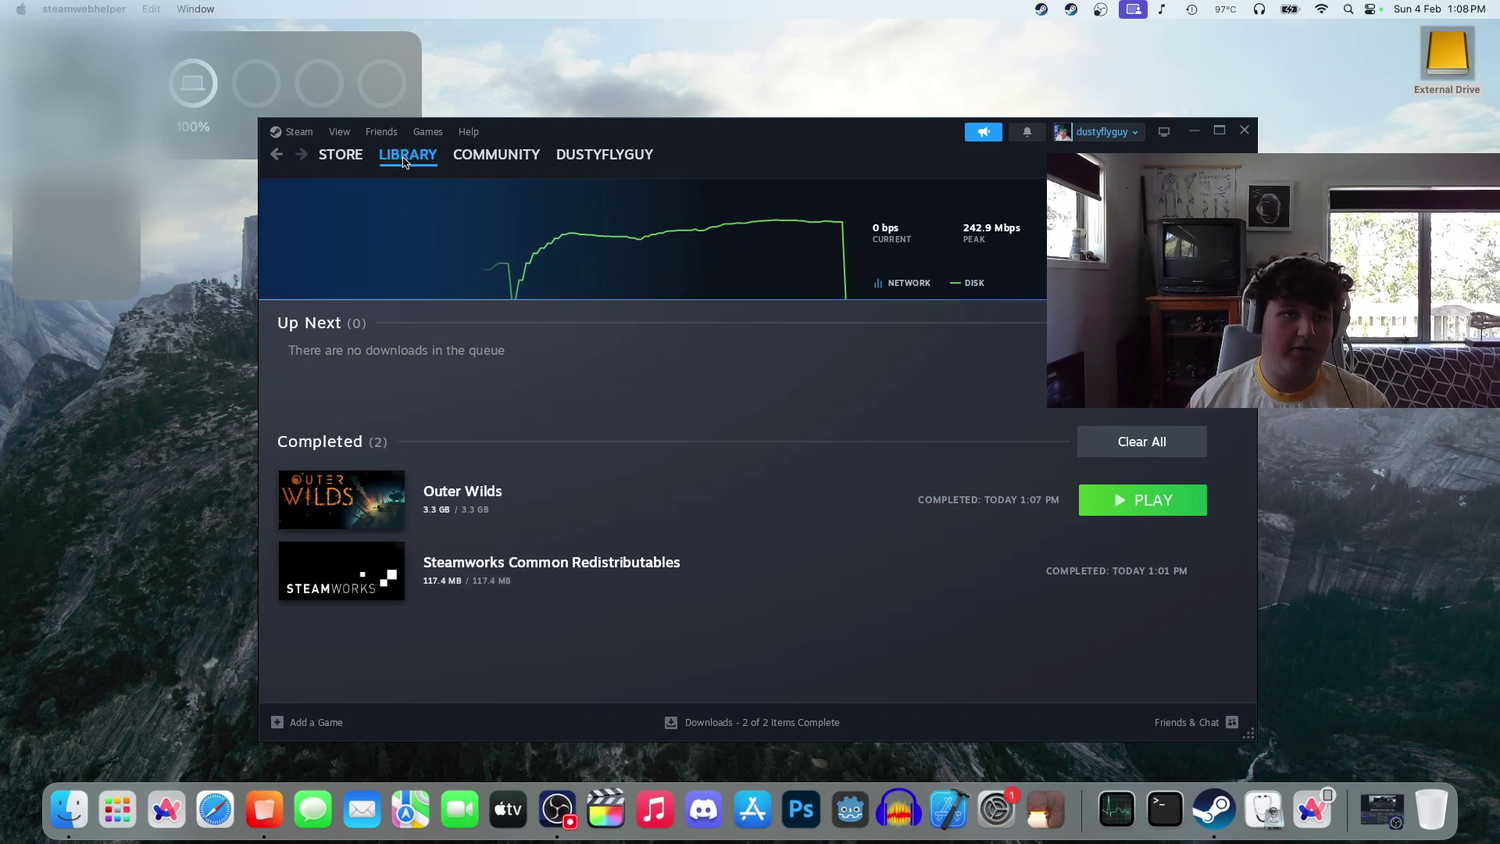
click(406, 156)
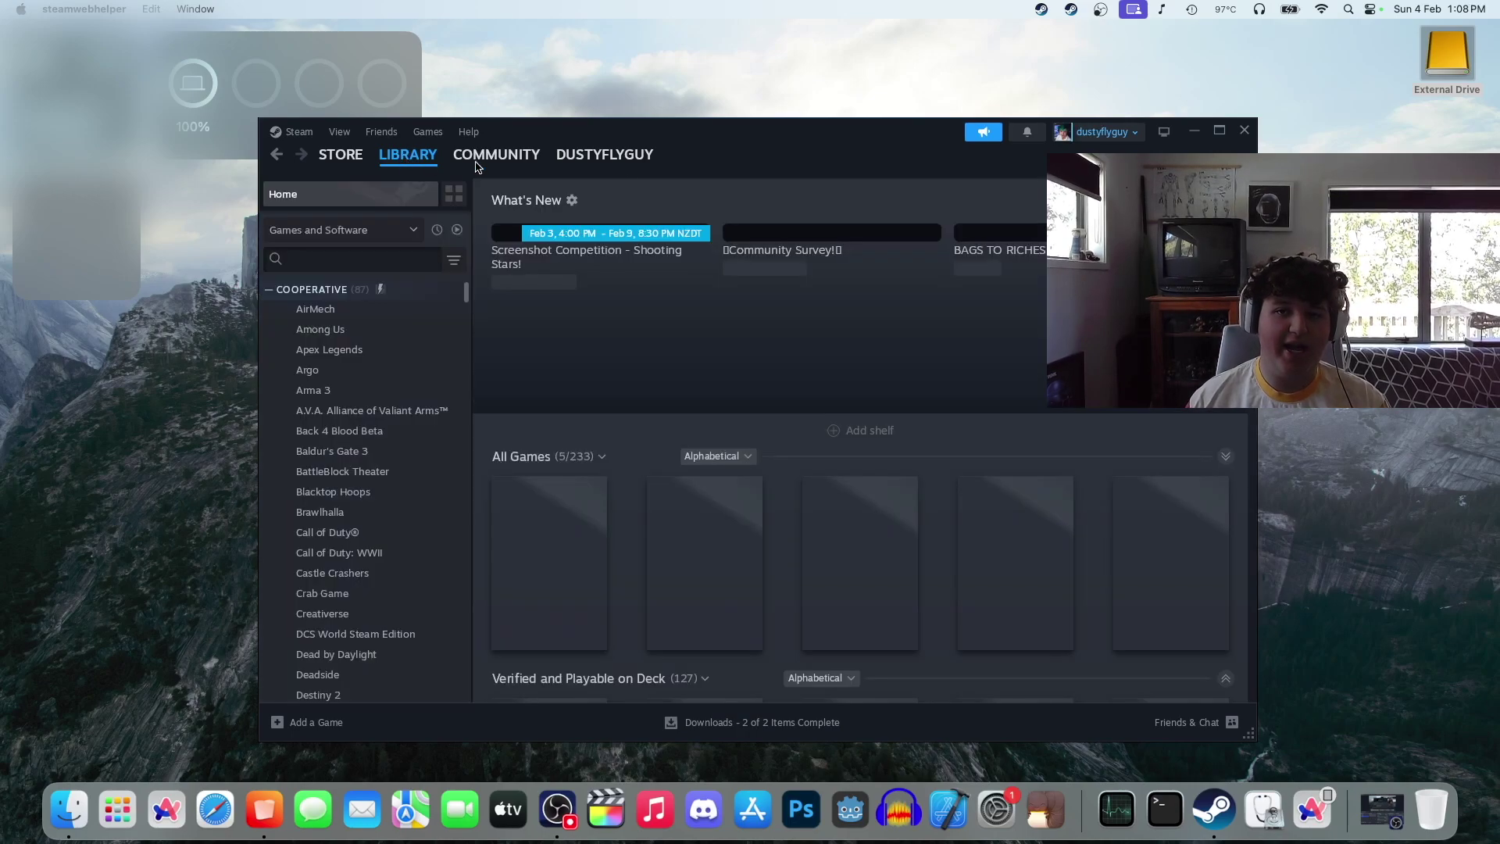
click(457, 230)
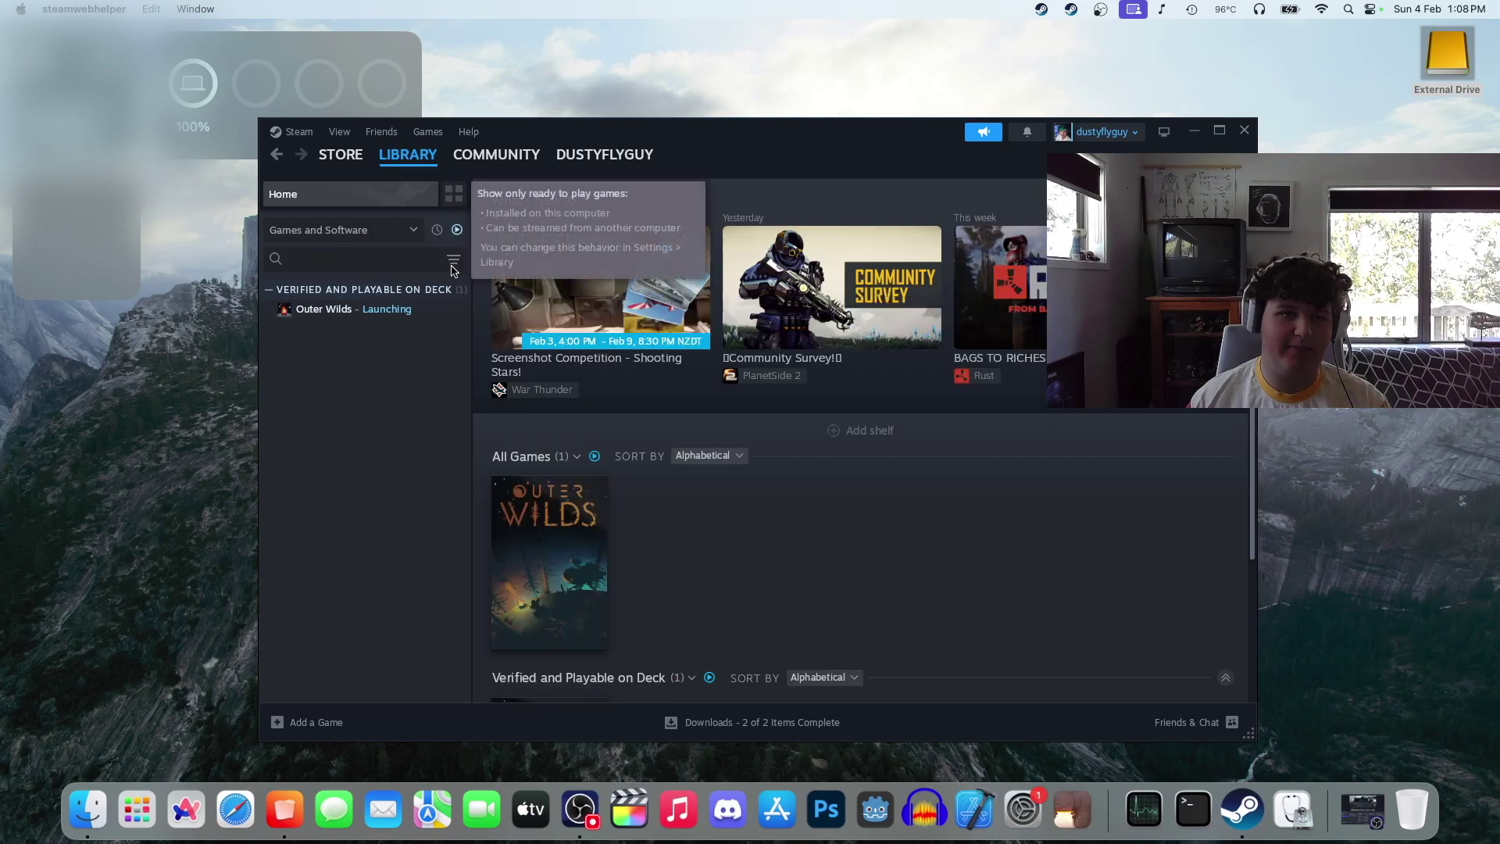
click(395, 310)
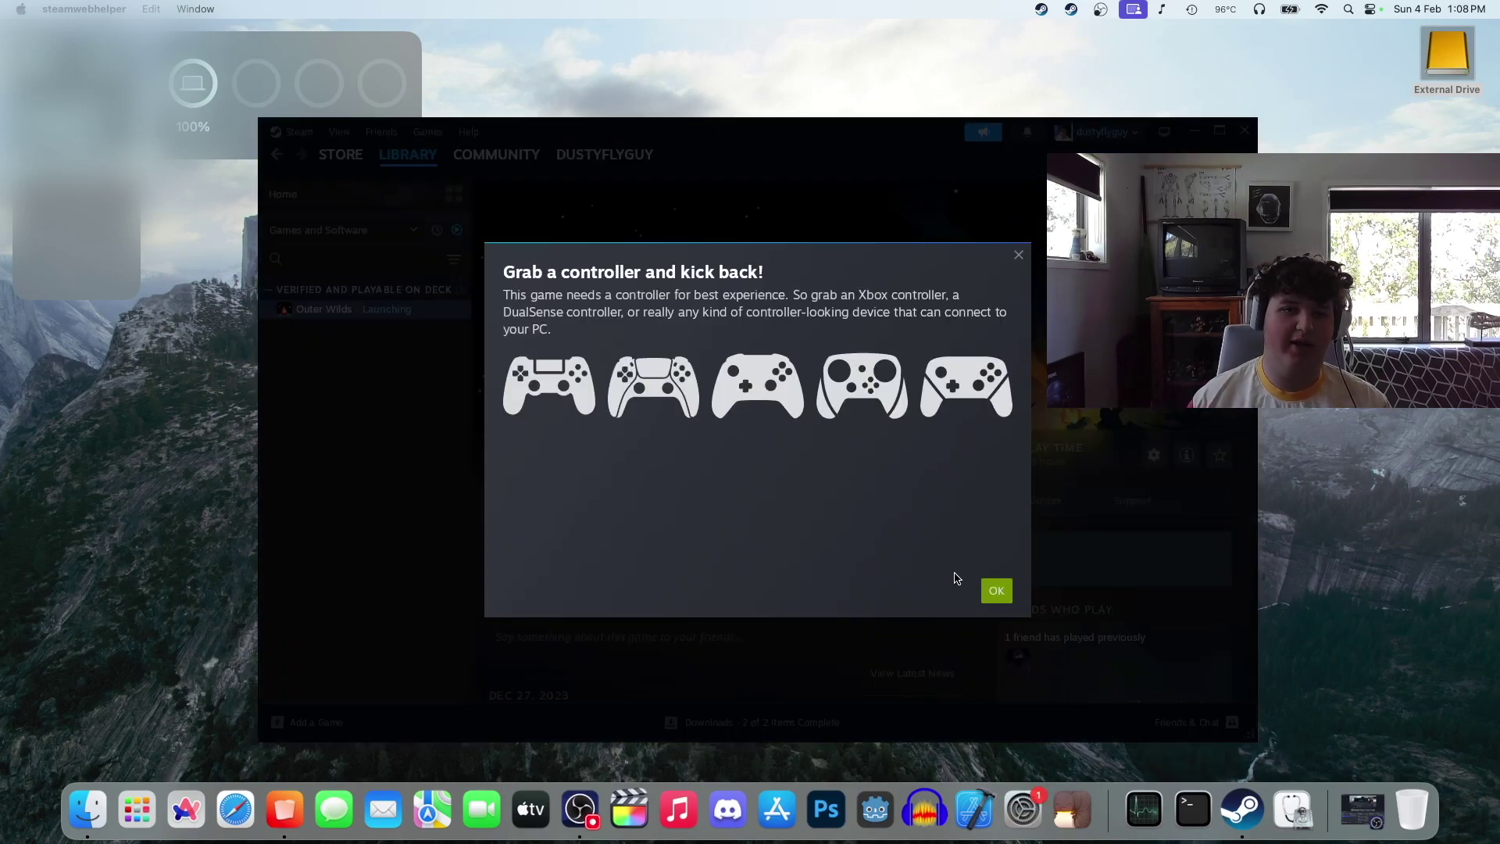
Dismiss the 'Grab a controller' notice and scroll the Outer Wilds page while it launches.
click(996, 591)
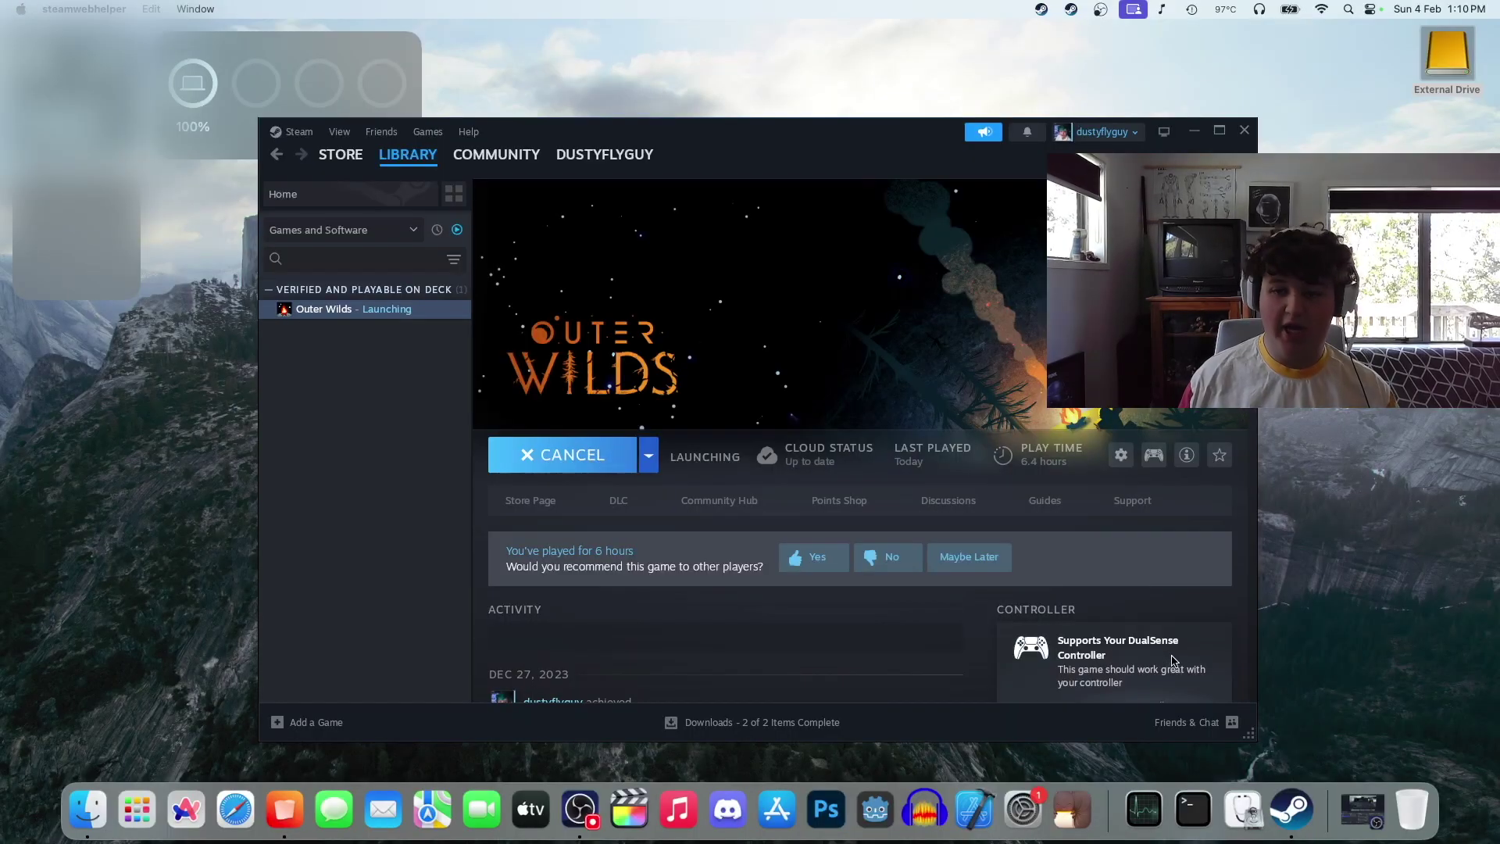
scroll(1138, 660, down, 5)
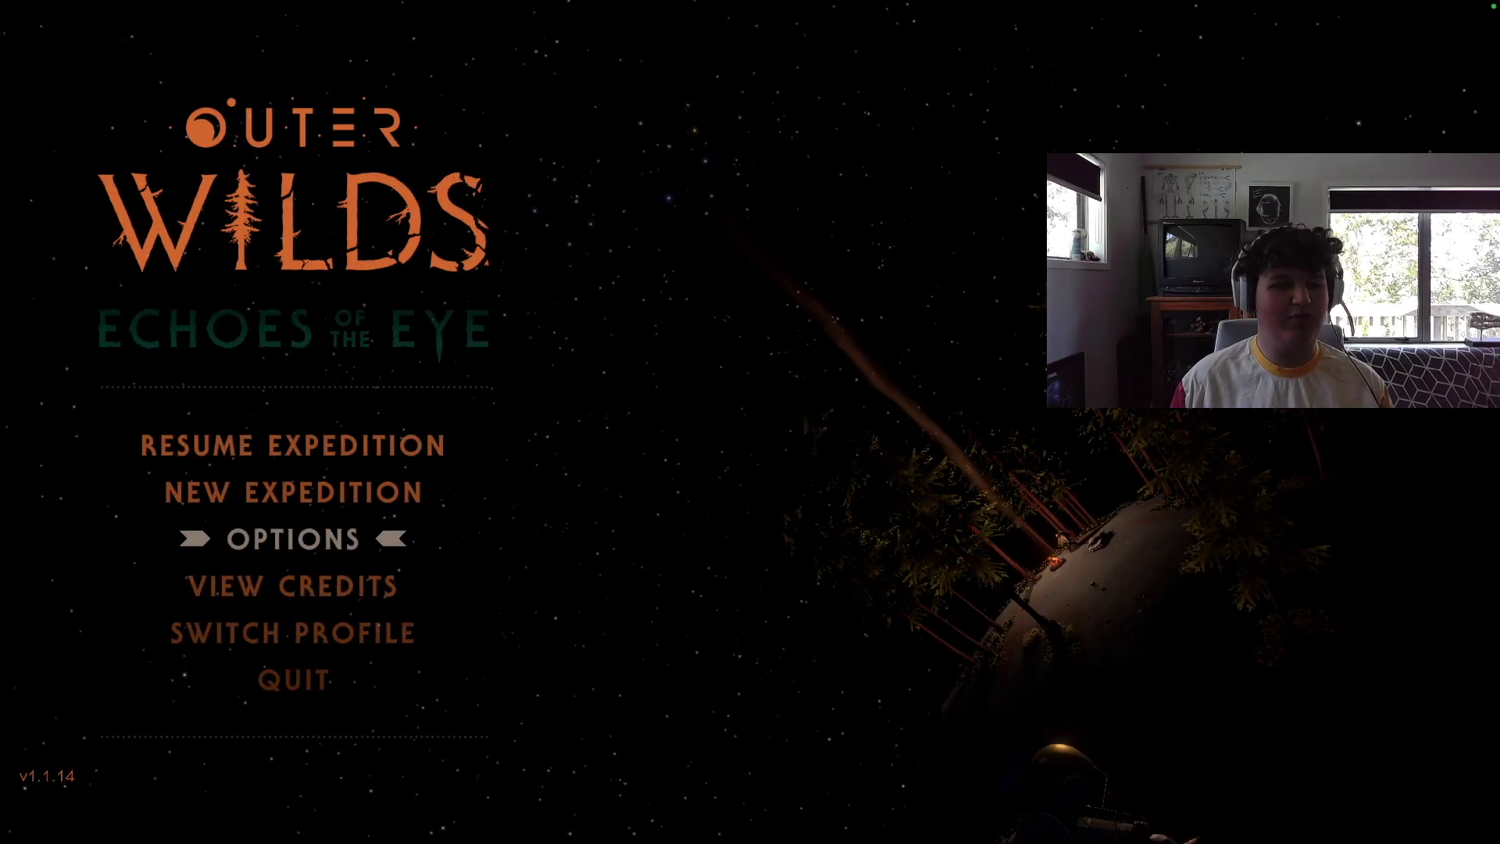
Open Options from the main menu and set button prompt images to PlayStation.
key(Return)
key(e)
key(e)
key(e)
key(Down)
key(Down)
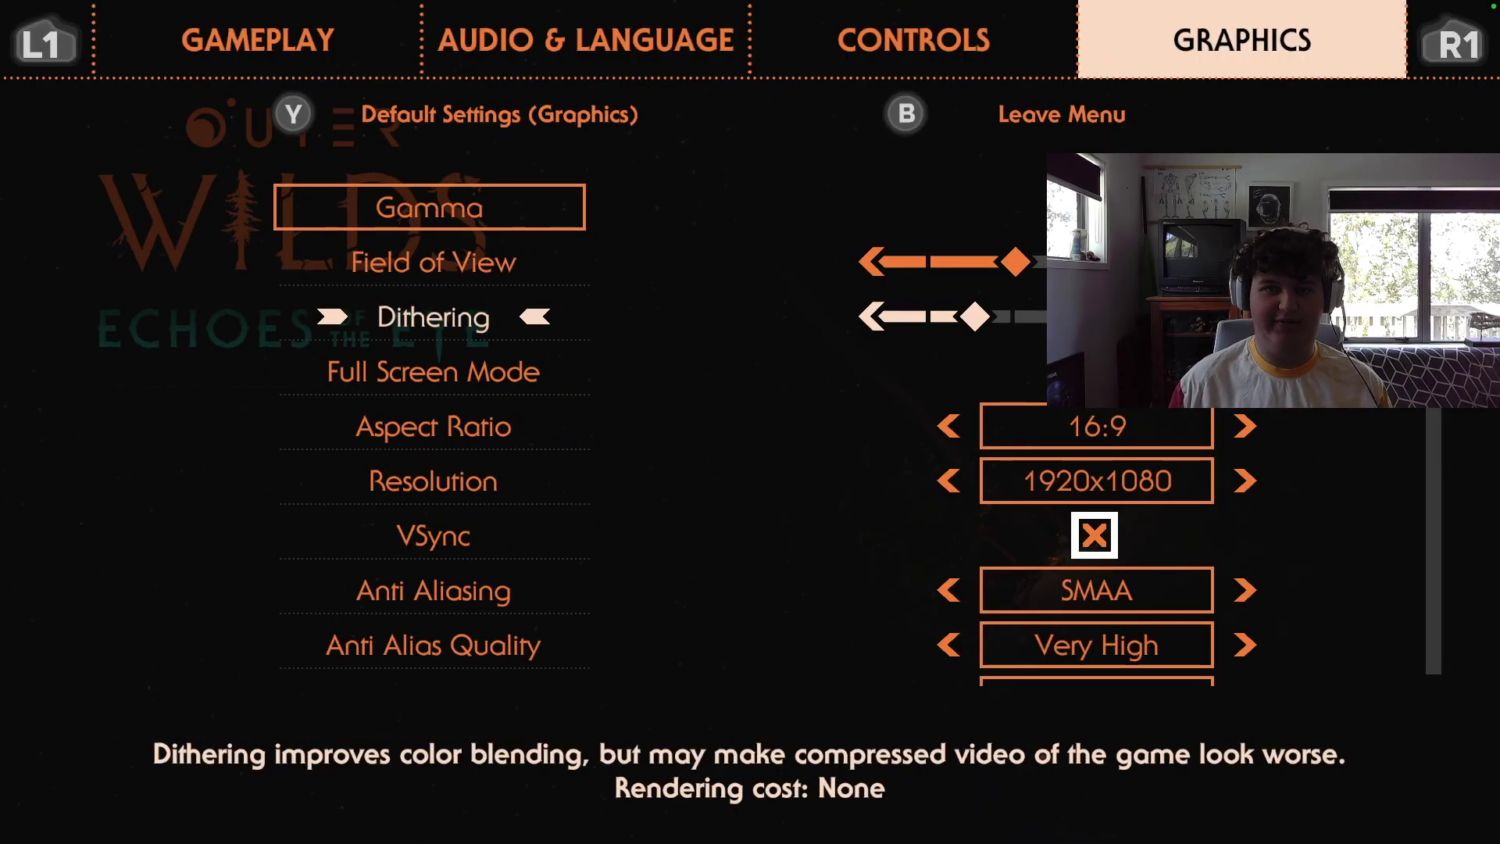
key(q)
key(Down)
key(q)
key(q)
key(Down)
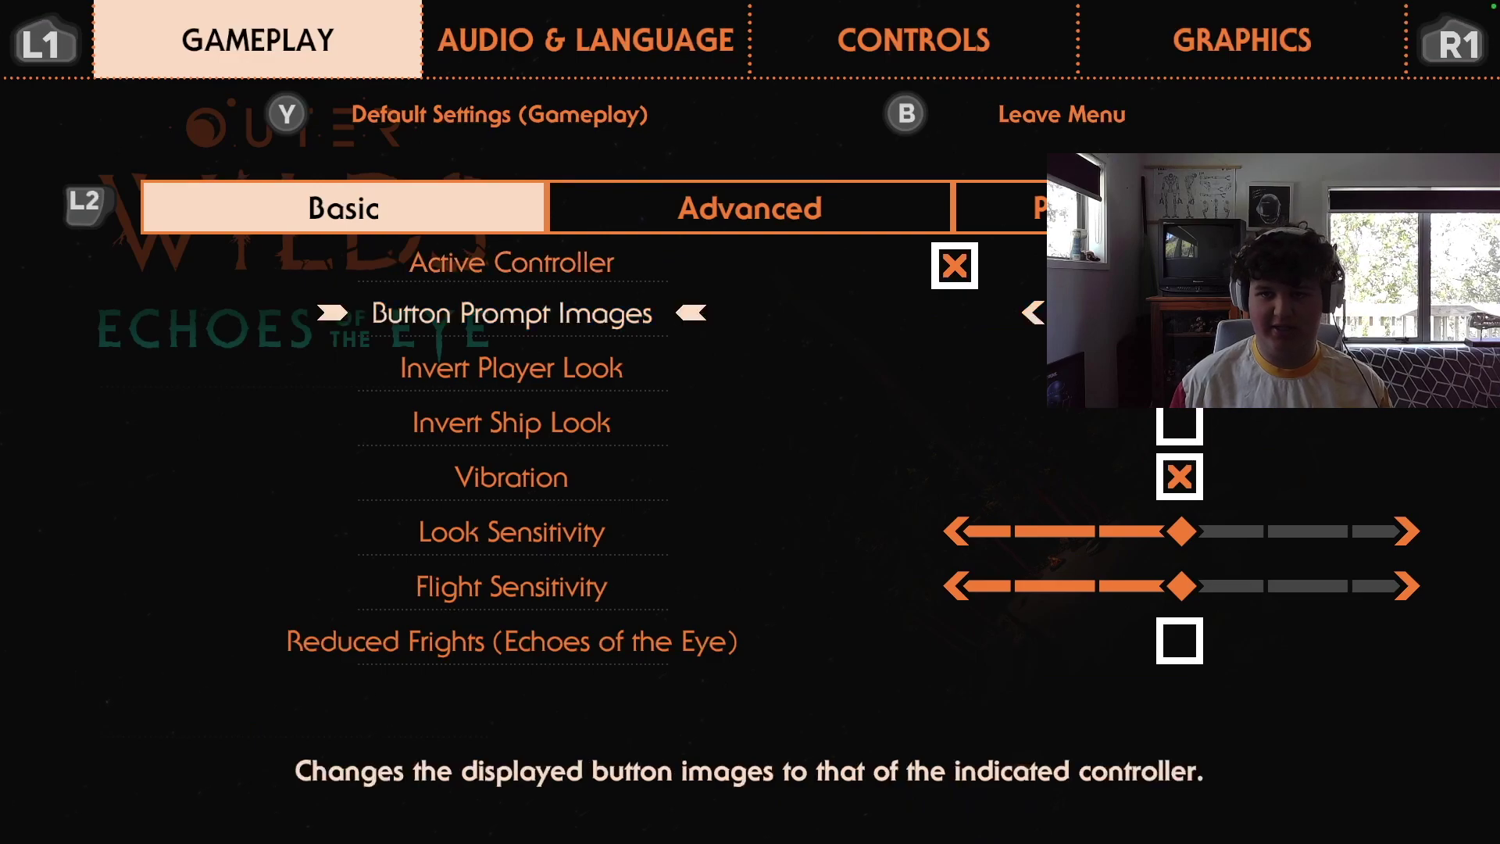
key(Right)
key(Right)
key(Left)
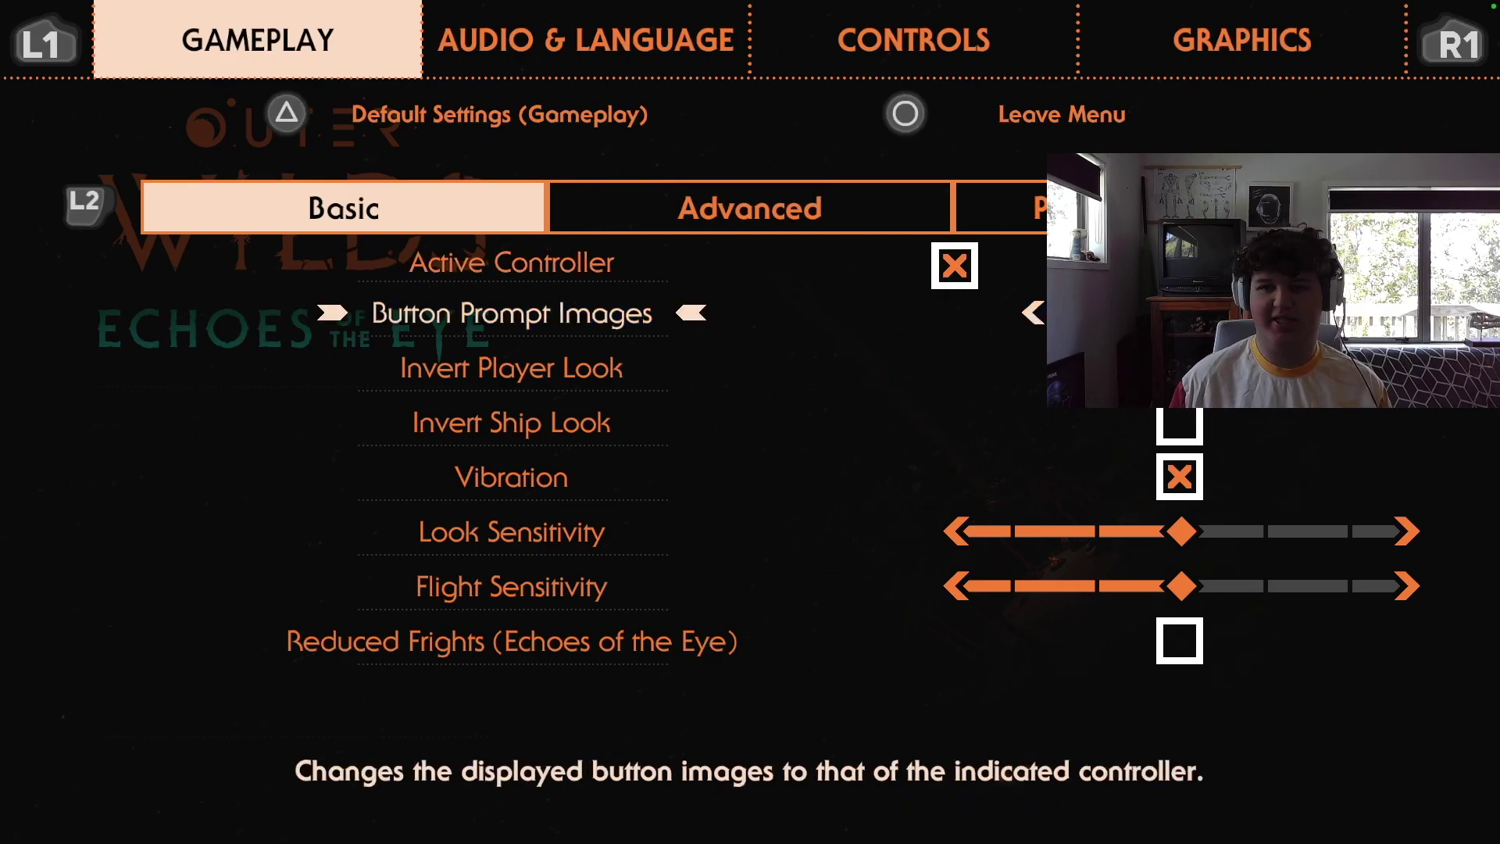
In graphics settings, turn VSync off and disable anti-aliasing.
key(e)
key(e)
key(e)
key(Down)
key(Down)
key(Down)
key(Down)
key(Down)
key(Down)
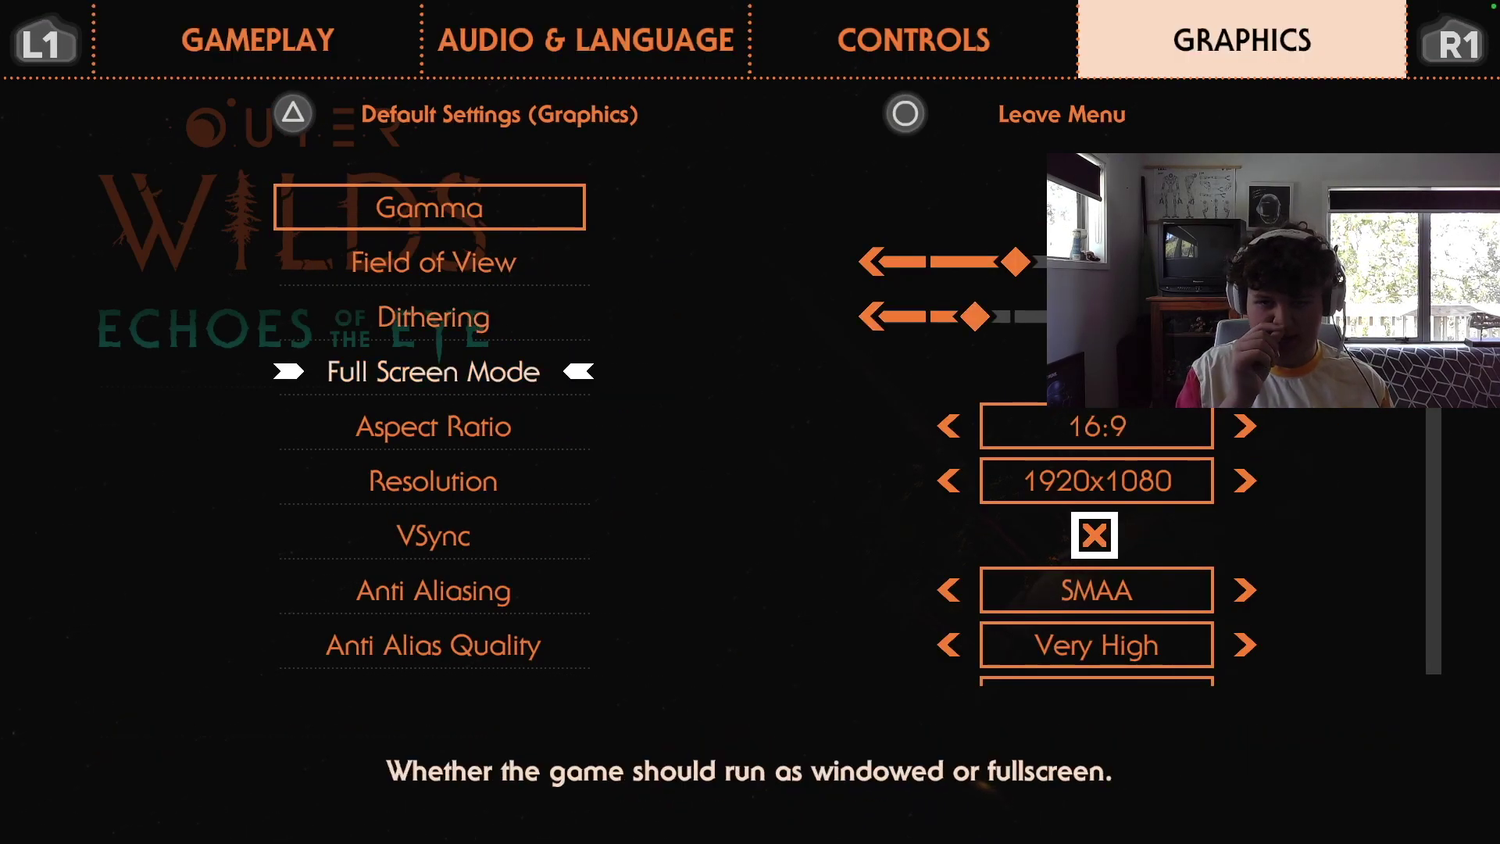
key(Return)
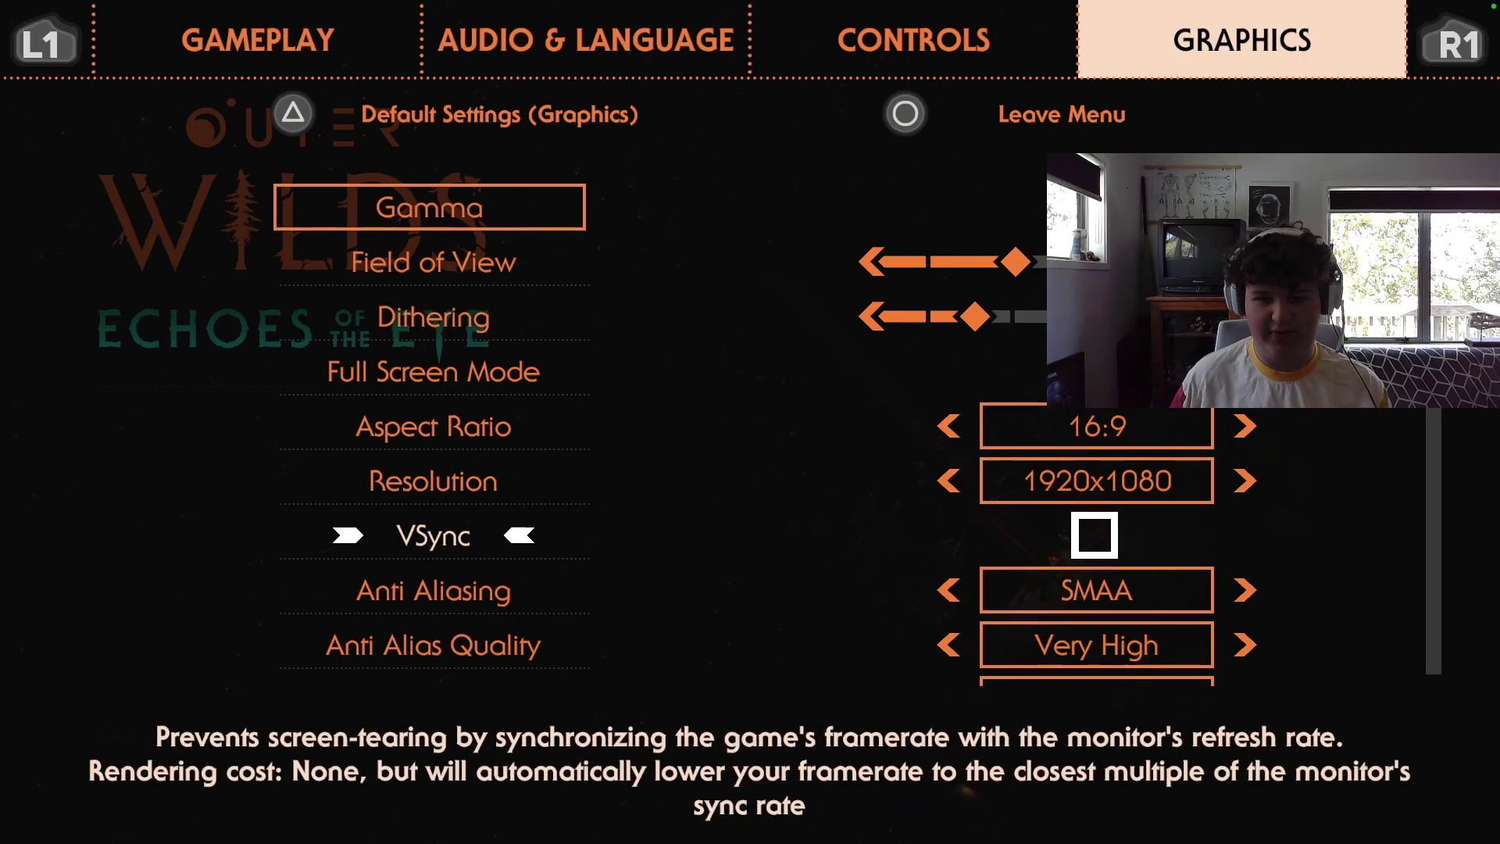
key(Down)
key(Left)
key(Left)
key(Down)
key(Left)
key(Left)
key(Left)
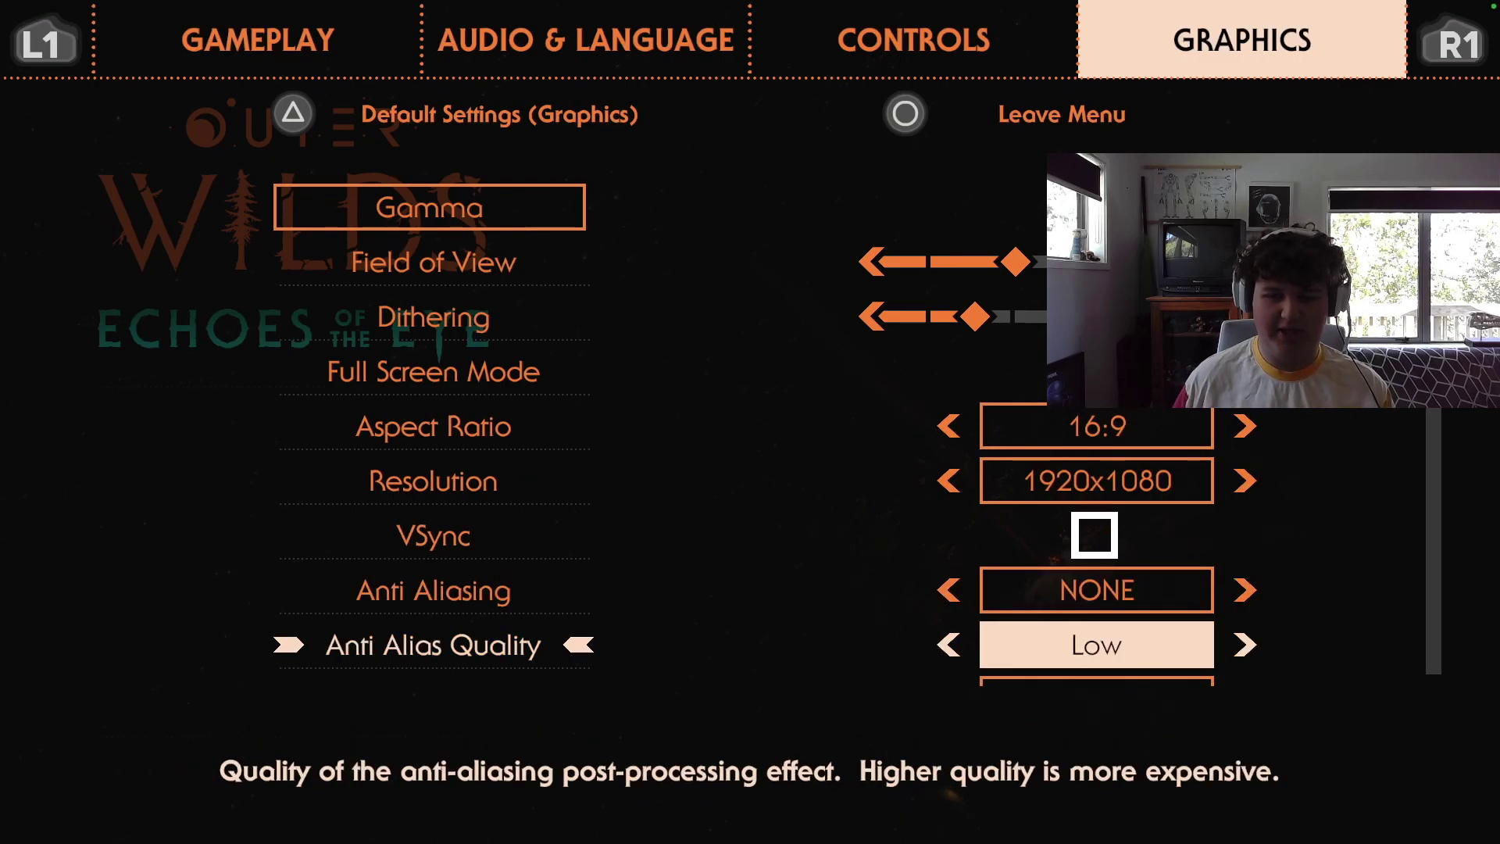
key(Down)
Set texture quality to Eighth, shadows and water to Low, and SSAO off.
key(Left)
key(Left)
key(Left)
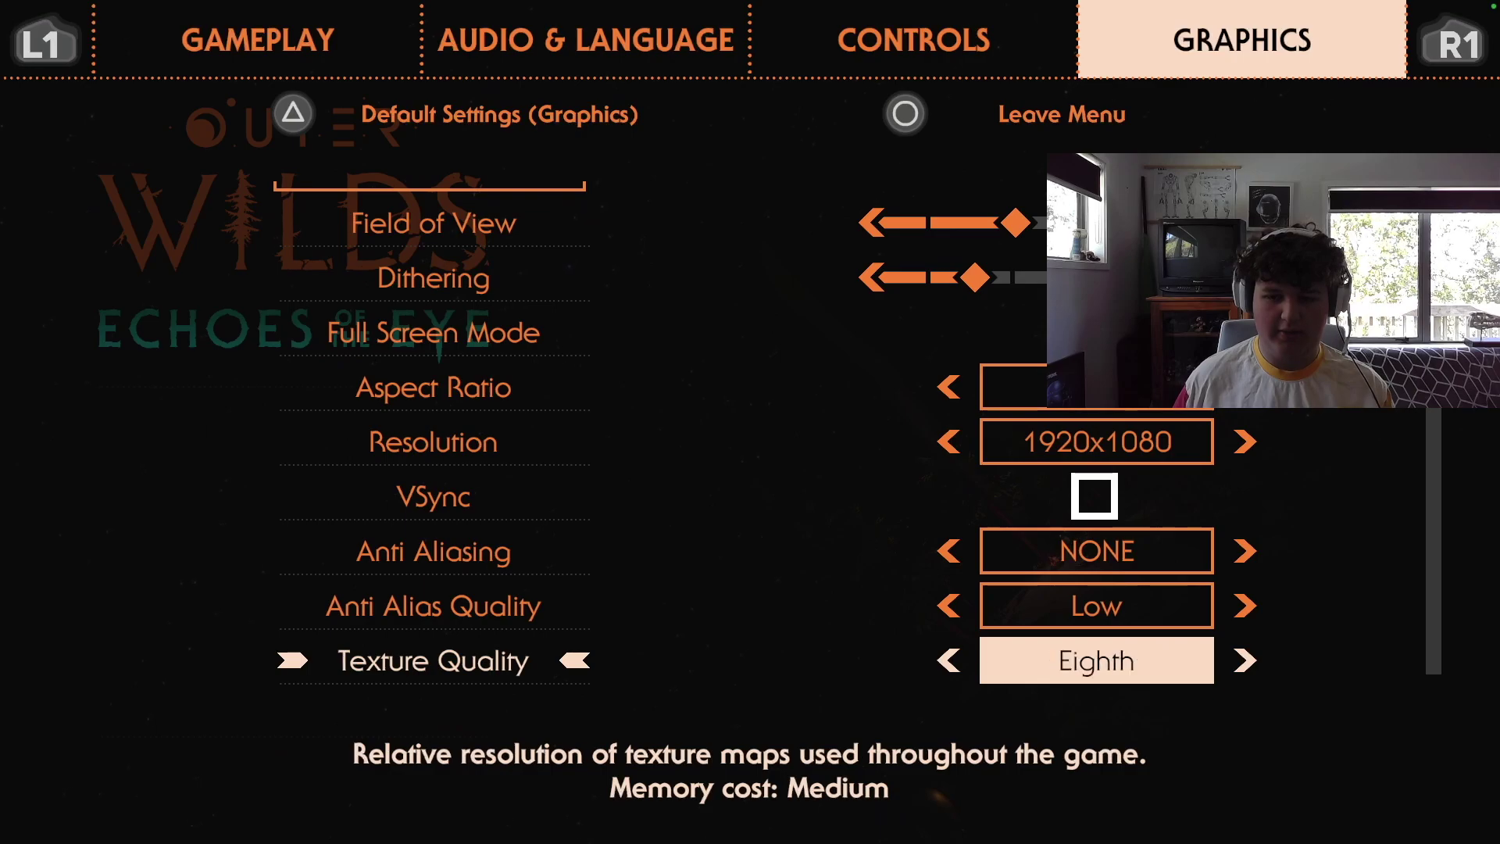
key(Right)
key(Left)
key(Down)
key(Left)
key(Left)
key(Left)
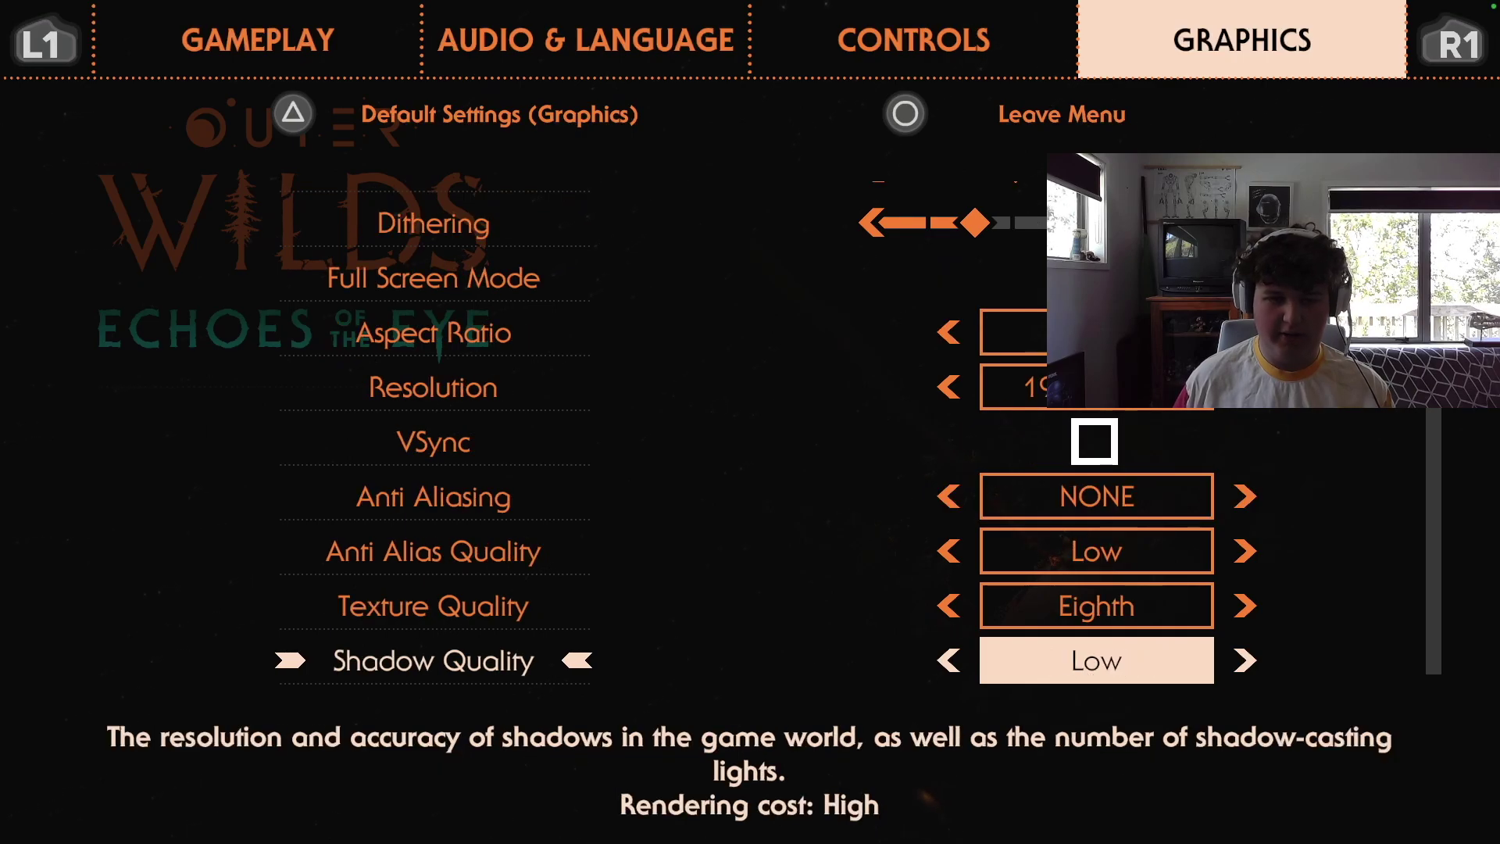
key(Down)
key(Left)
key(Left)
key(Left)
key(Left)
key(Down)
key(Up)
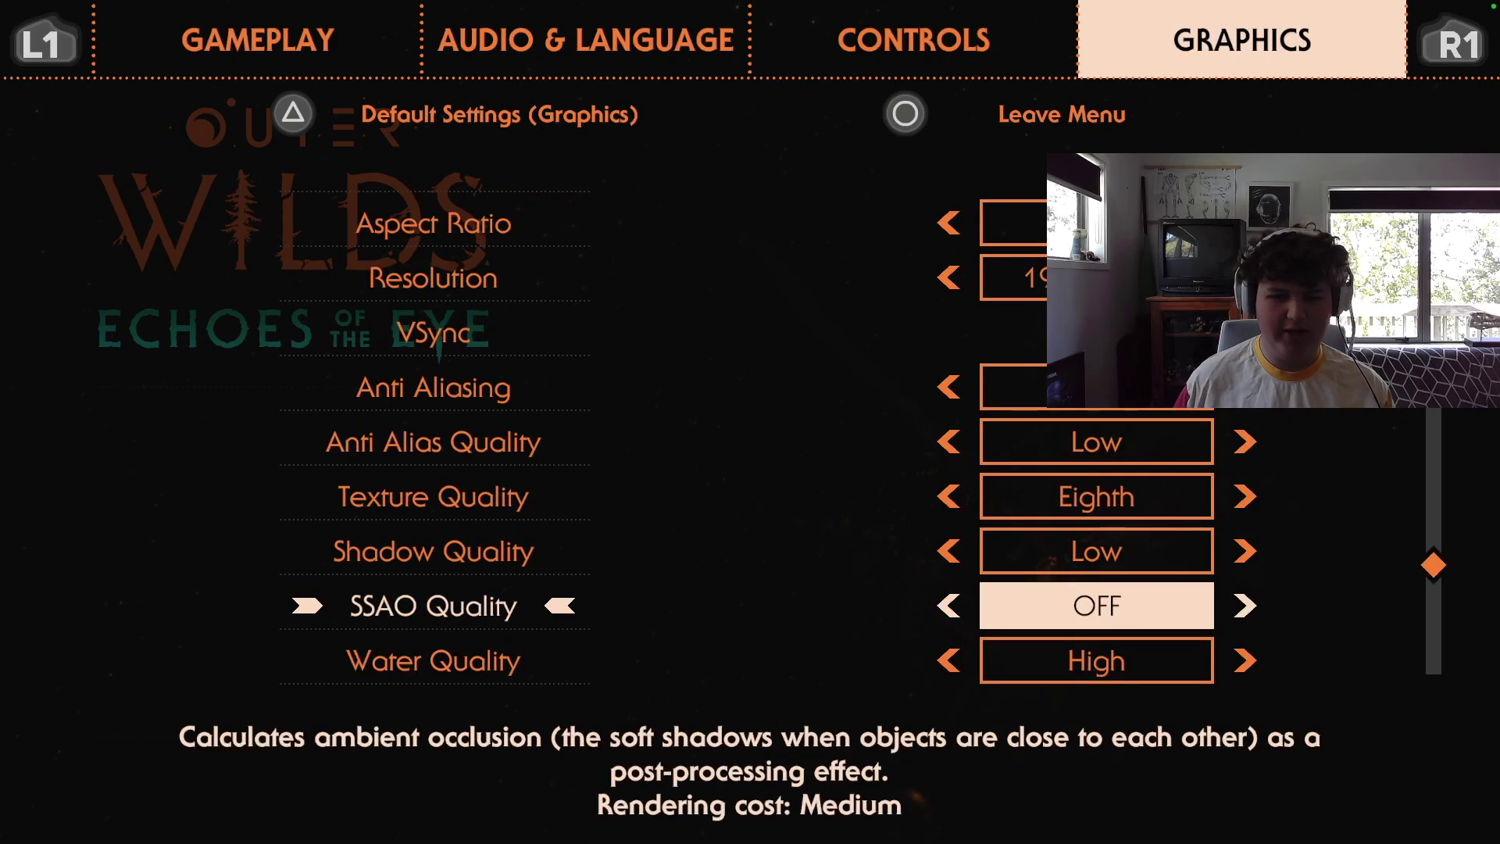
key(Down)
key(Left)
key(Left)
key(Down)
key(Down)
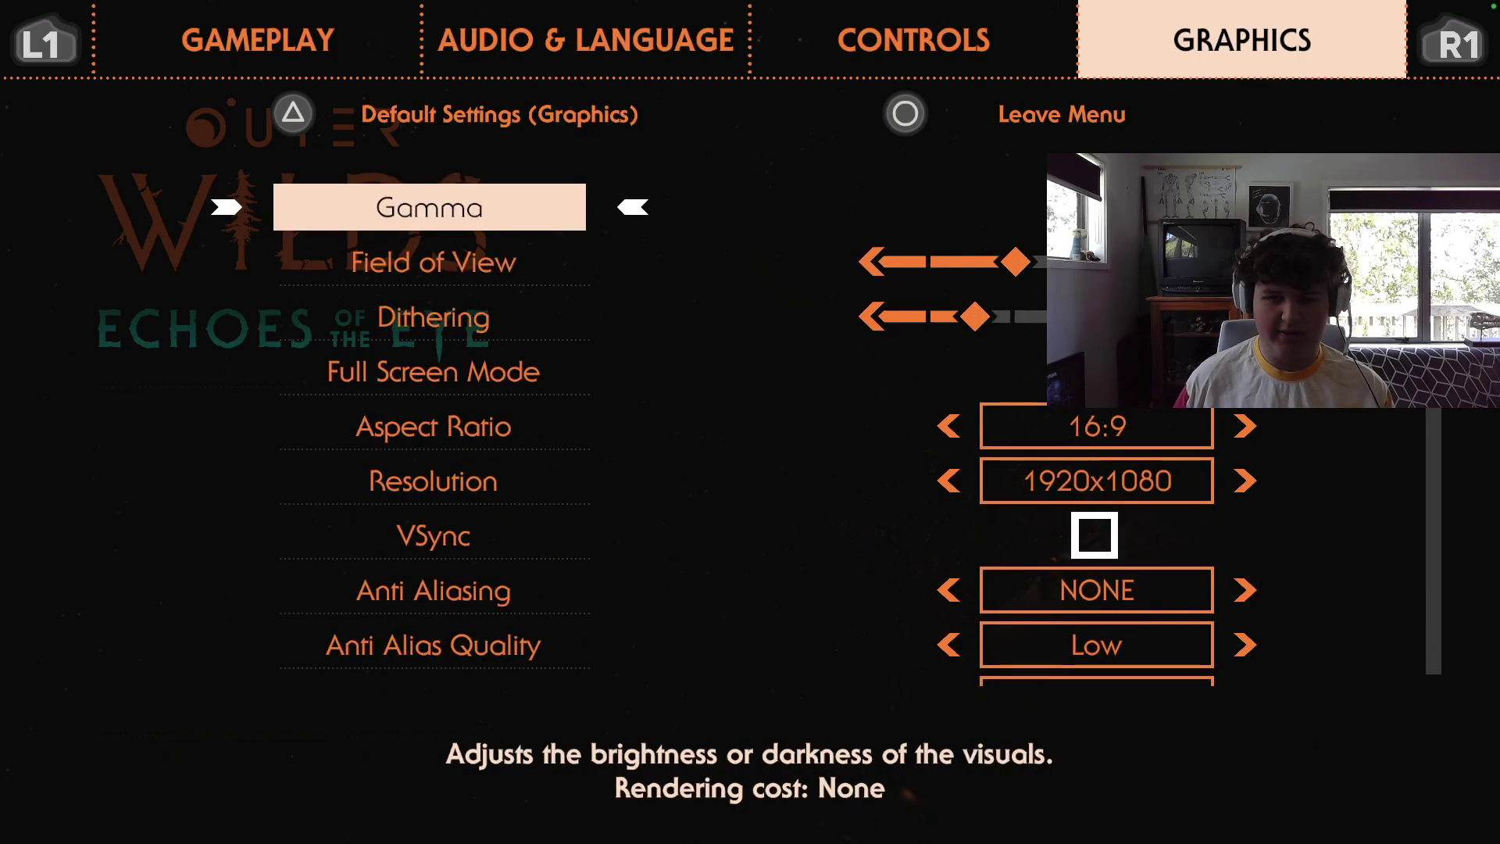
key(Up)
key(Up)
key(Up)
key(Up)
key(Up)
key(Up)
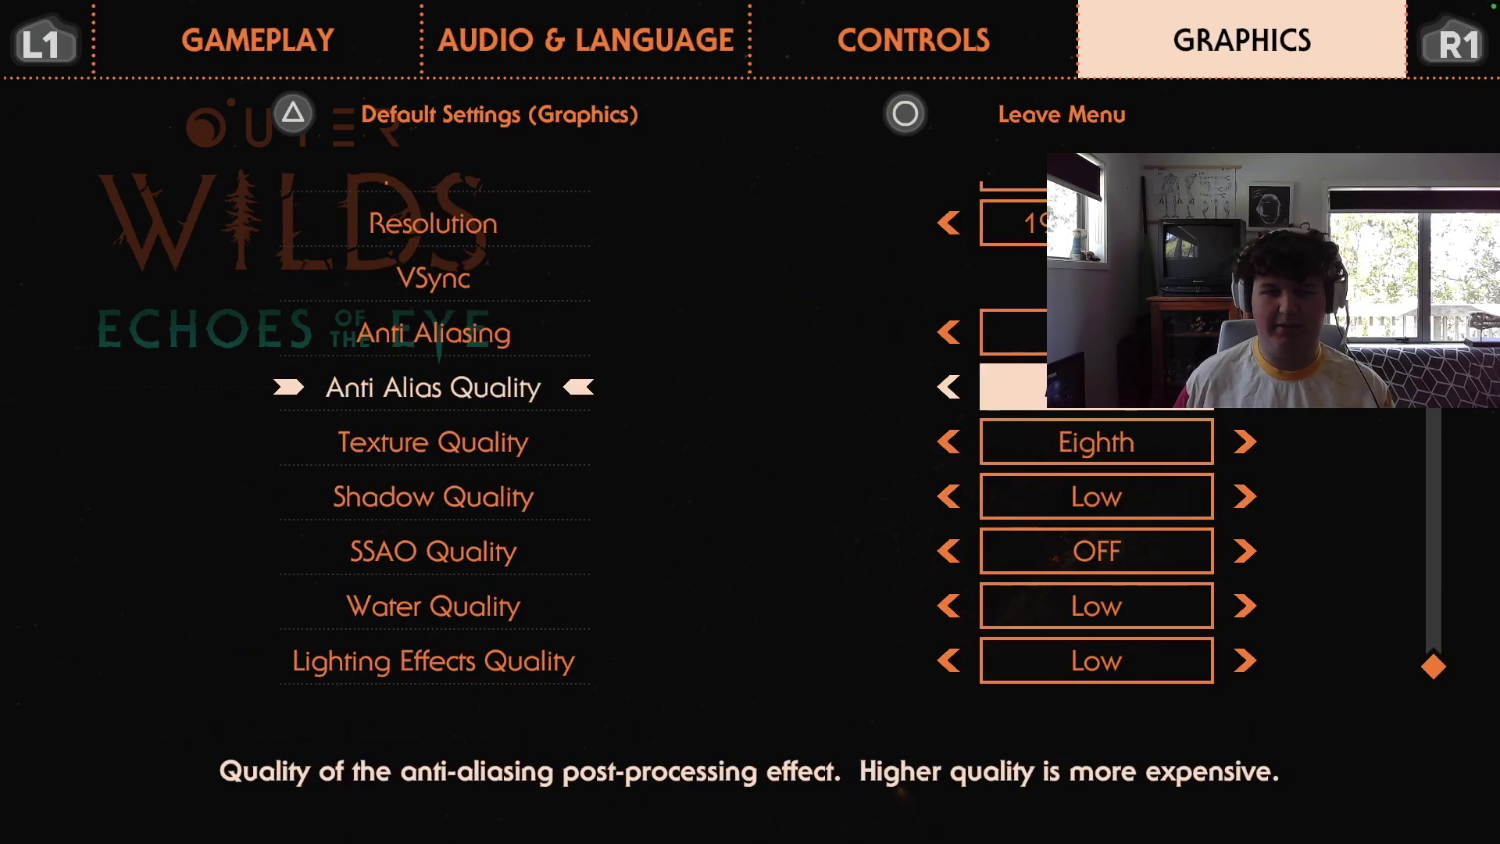
Leave the options menu and resume the saved expedition.
key(Escape)
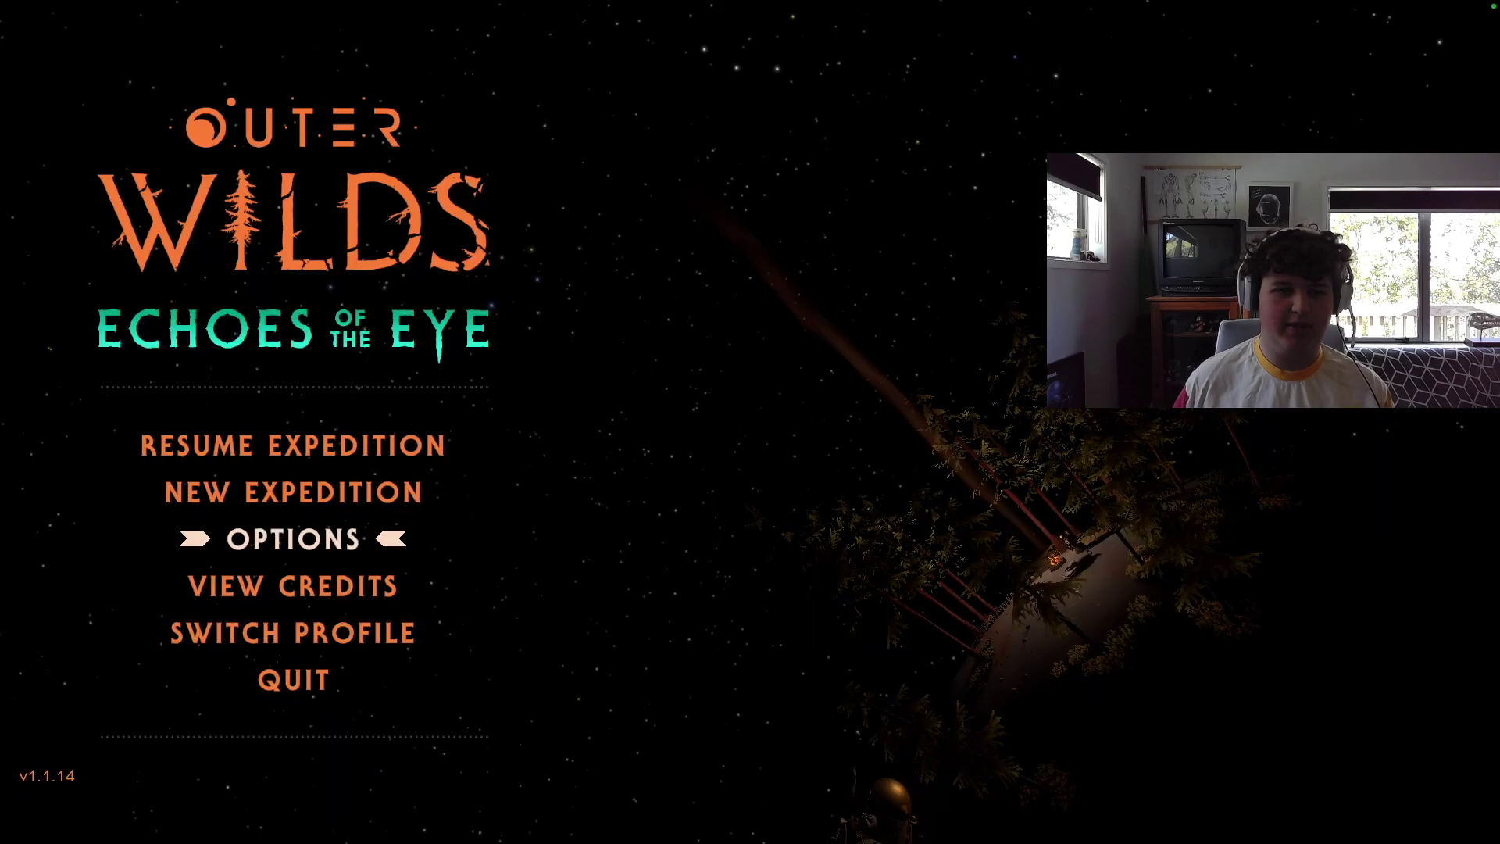
key(Up)
key(Up)
key(Return)
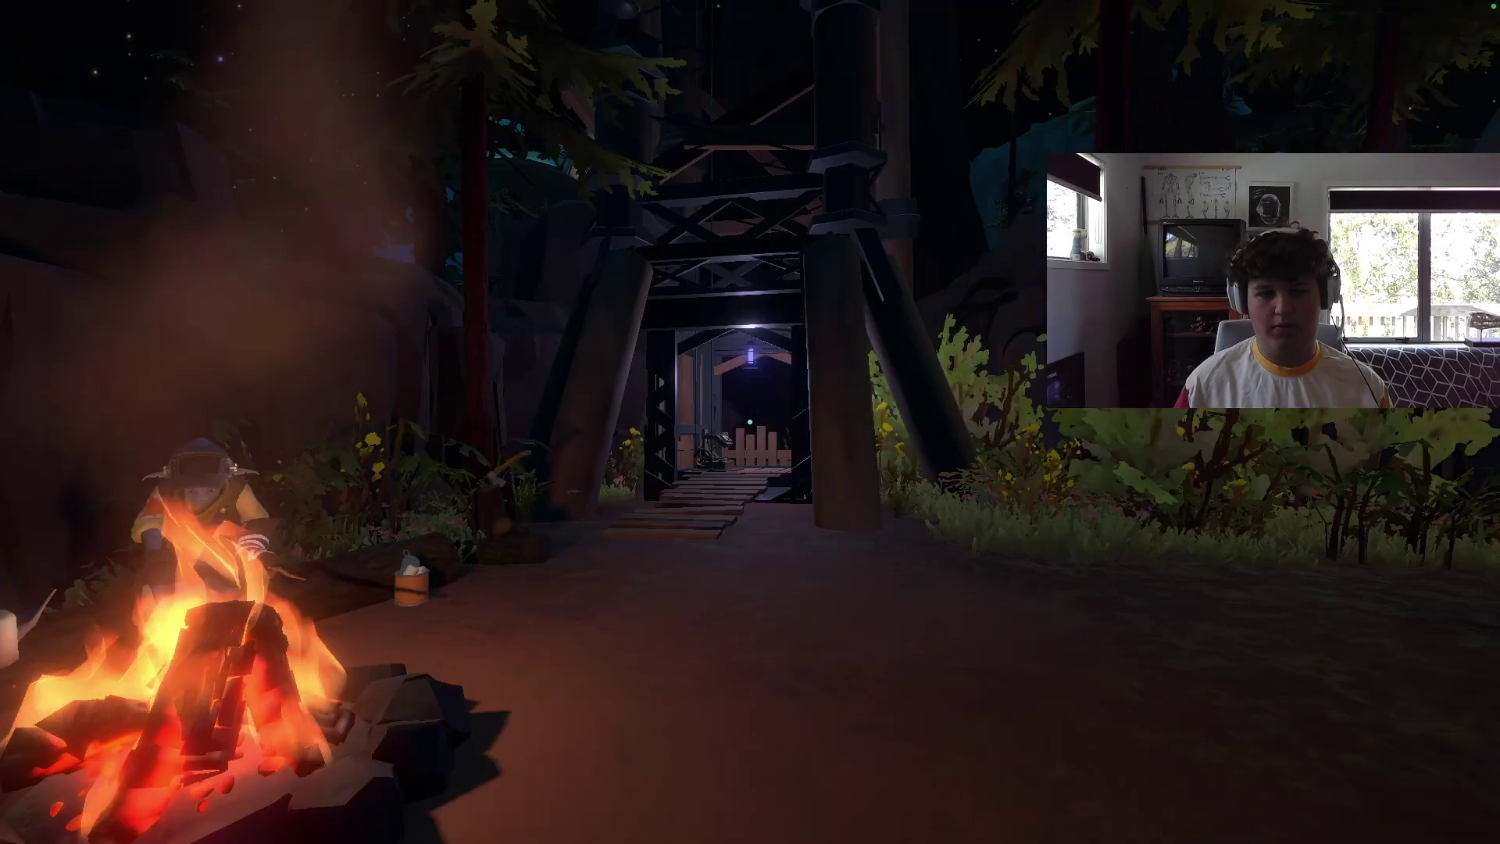
Walk the traveller from the campfire through the gate to the observatory elevator.
key(w)
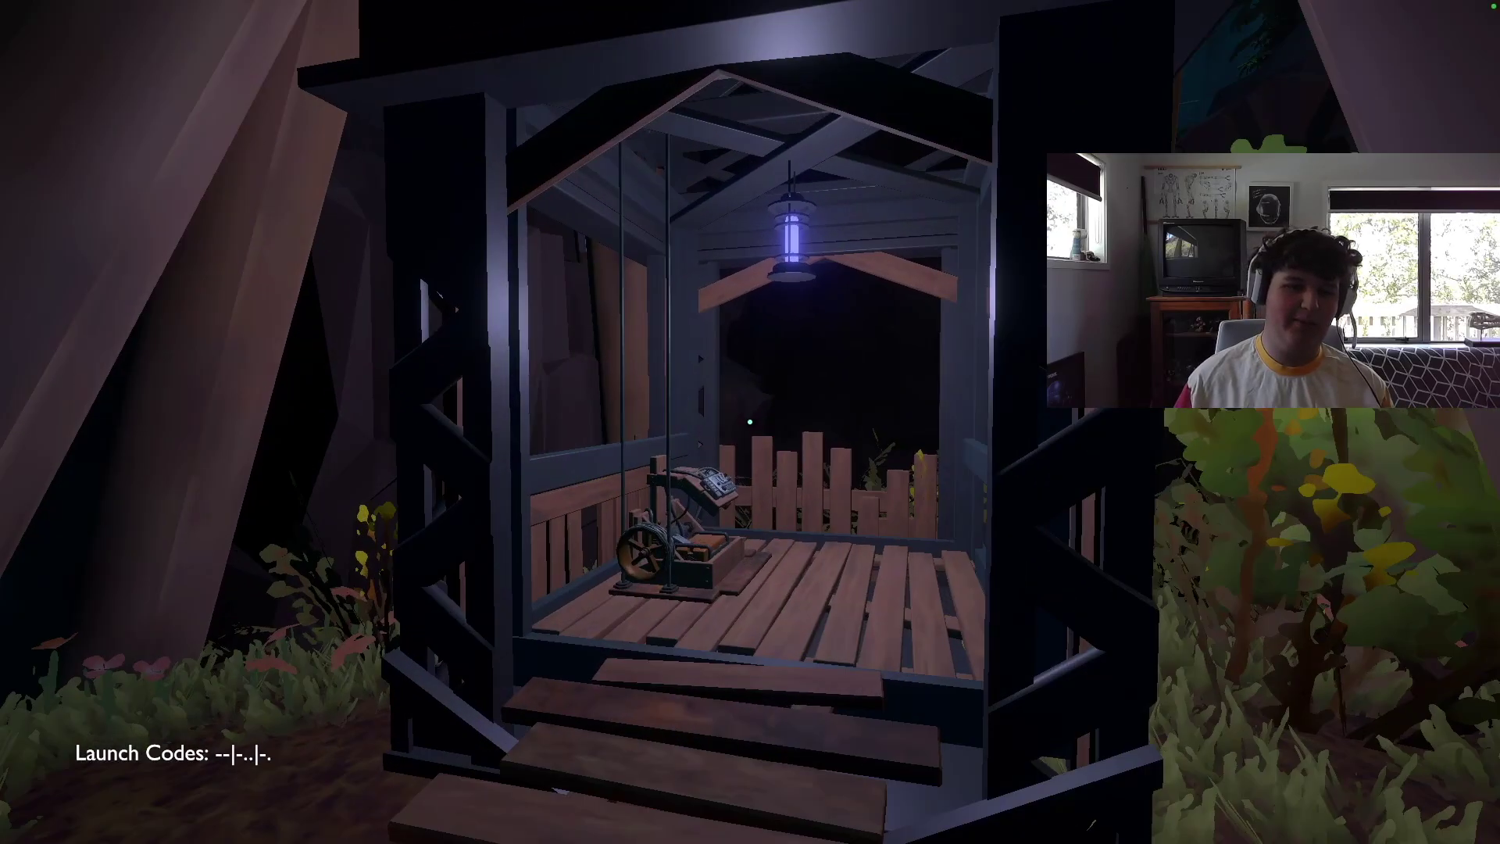
Pause, set anti-aliasing to FXAA with Low quality, and leave the menu.
key(Escape)
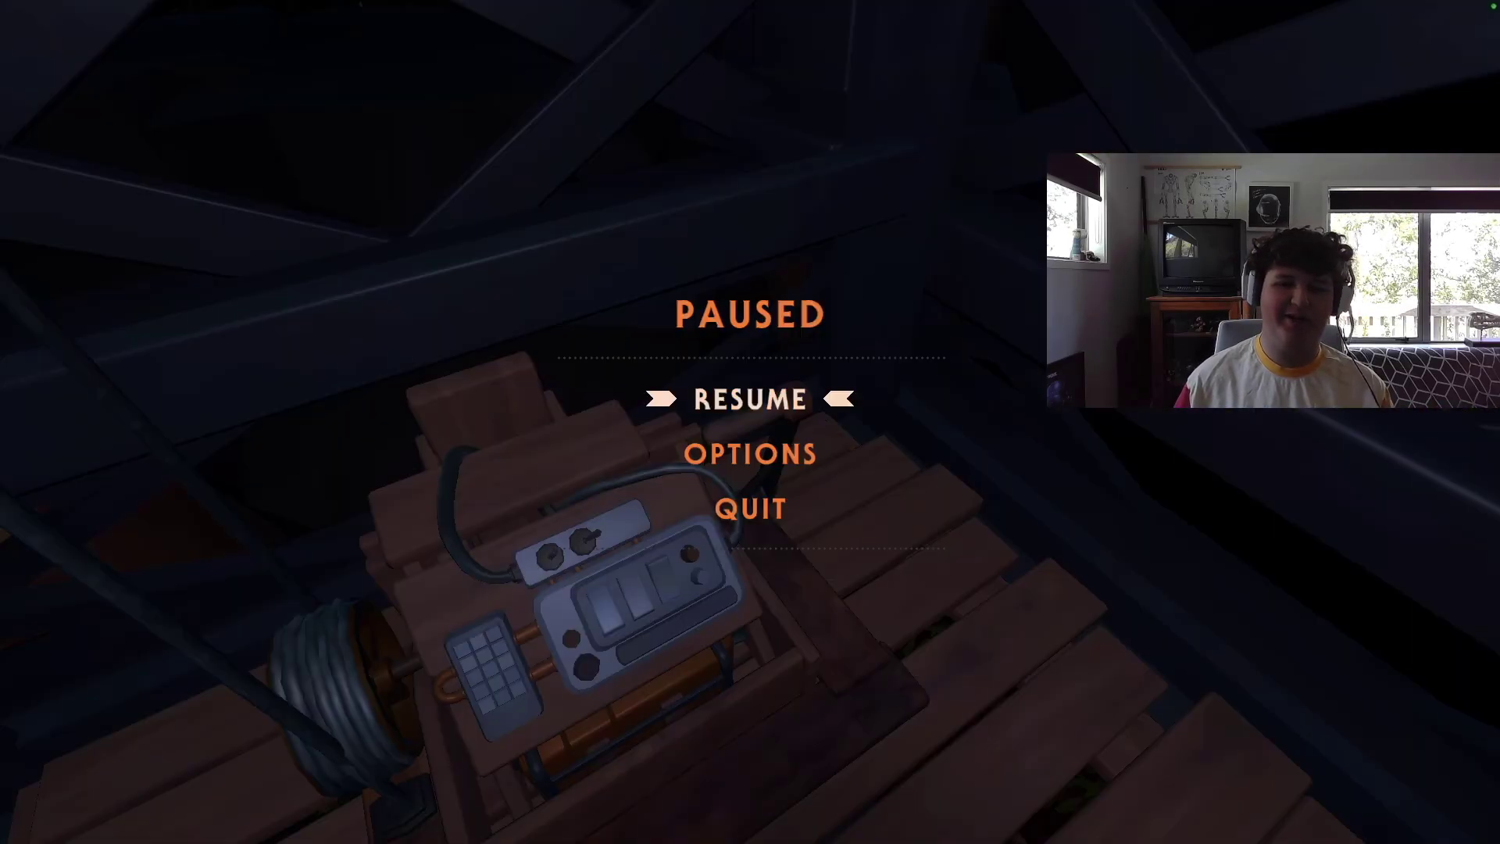
key(Return)
key(e)
key(e)
key(Down)
key(Down)
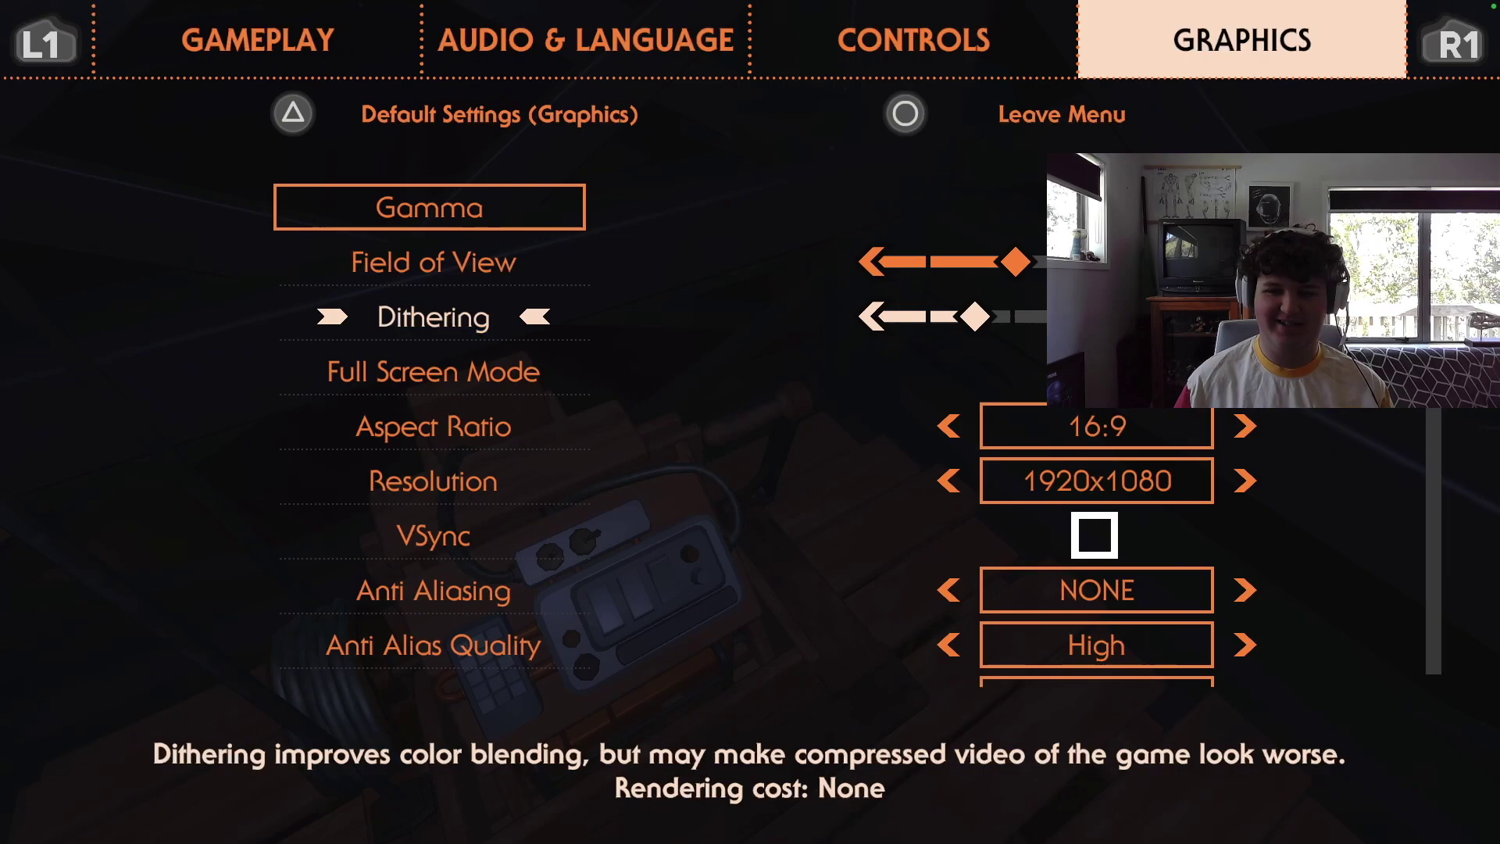
key(Down)
key(Down)
key(Down)
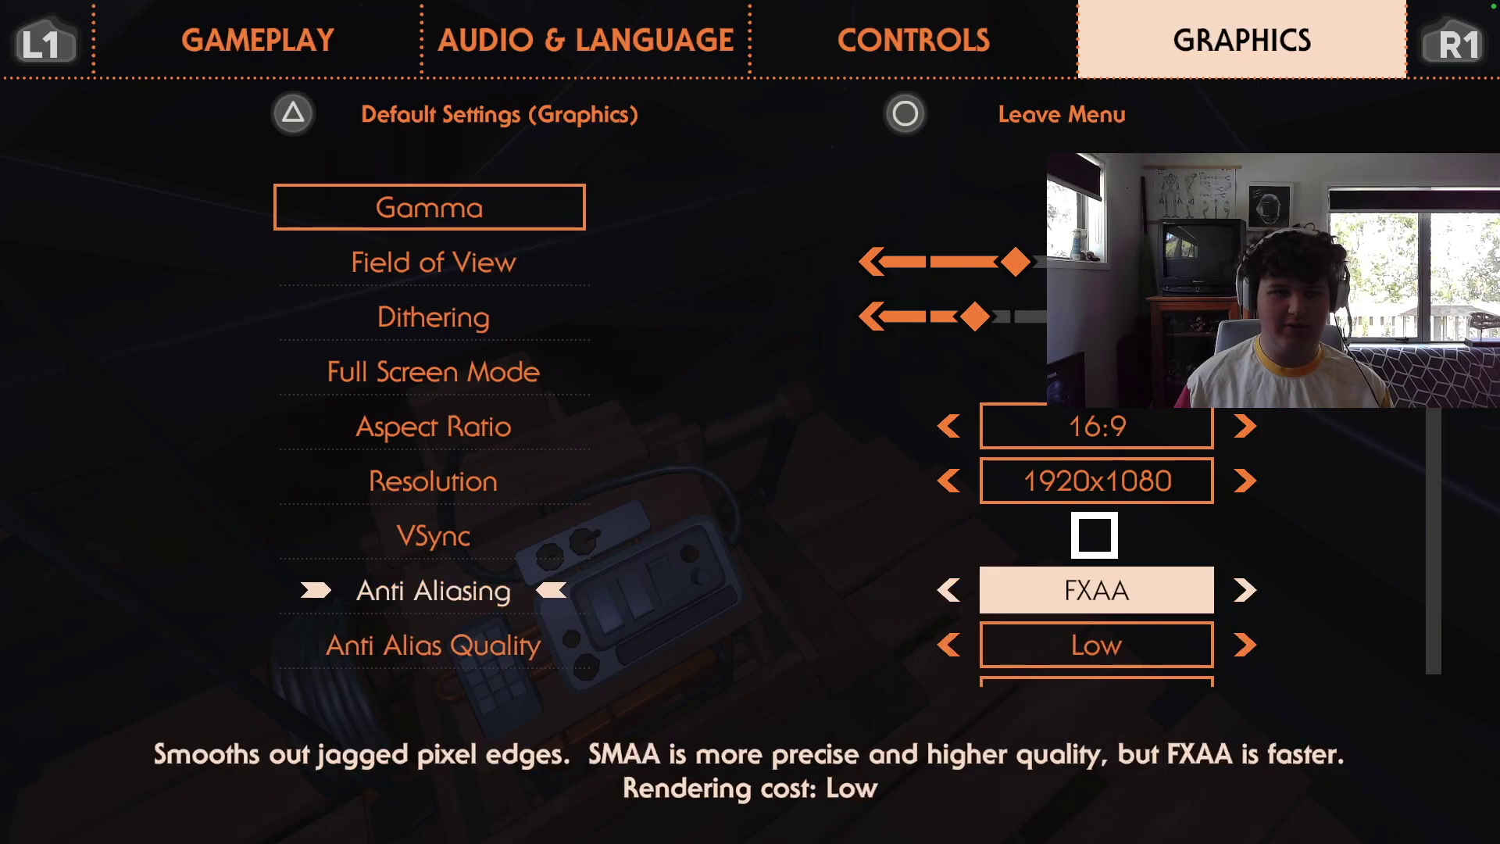
key(Escape)
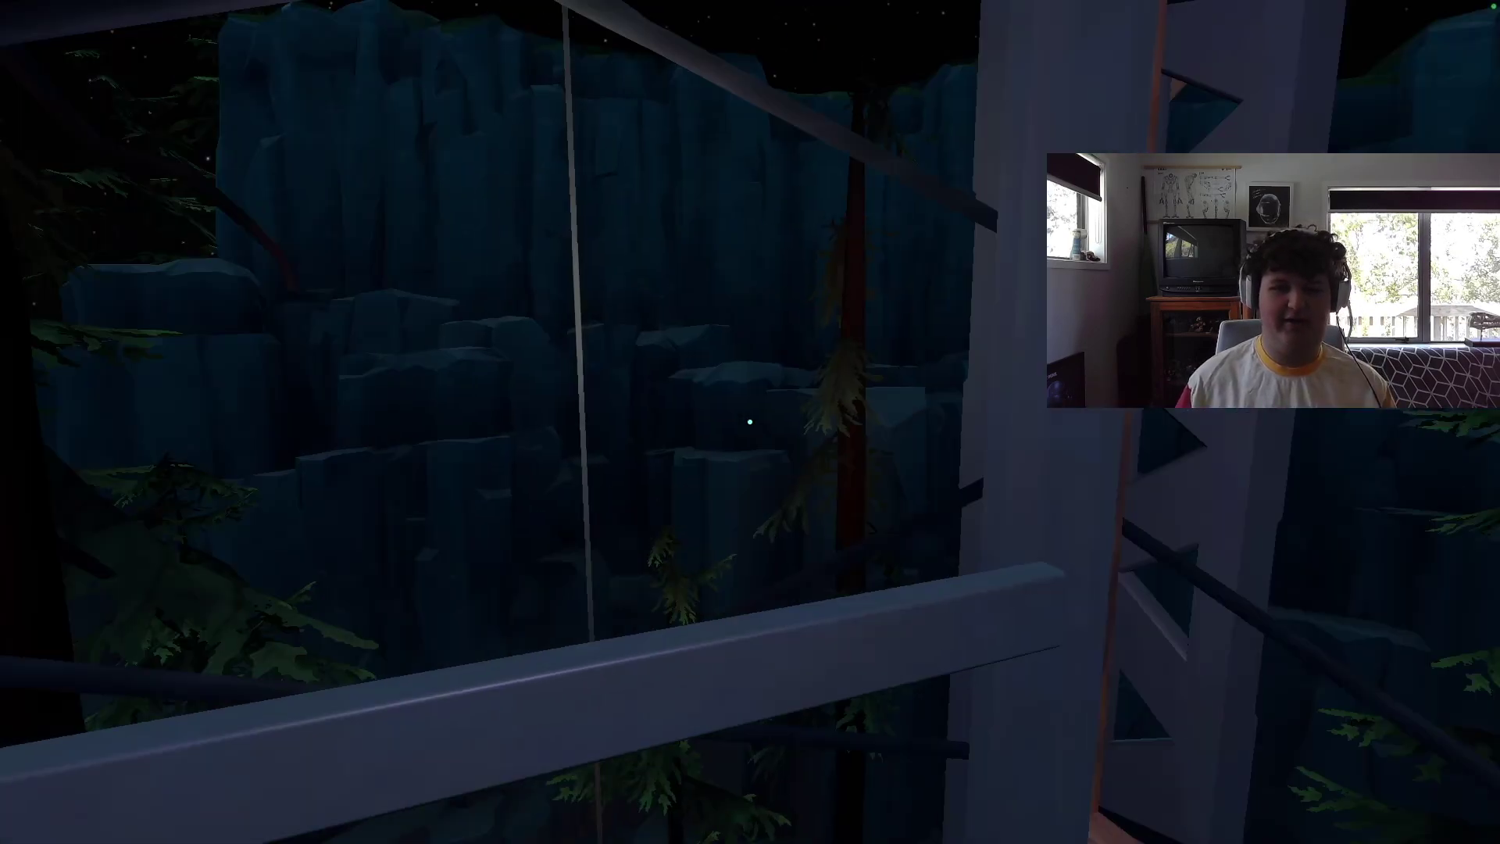
Cross the bridge into the ship, suit up, and lock targeting onto the Sun.
key(w)
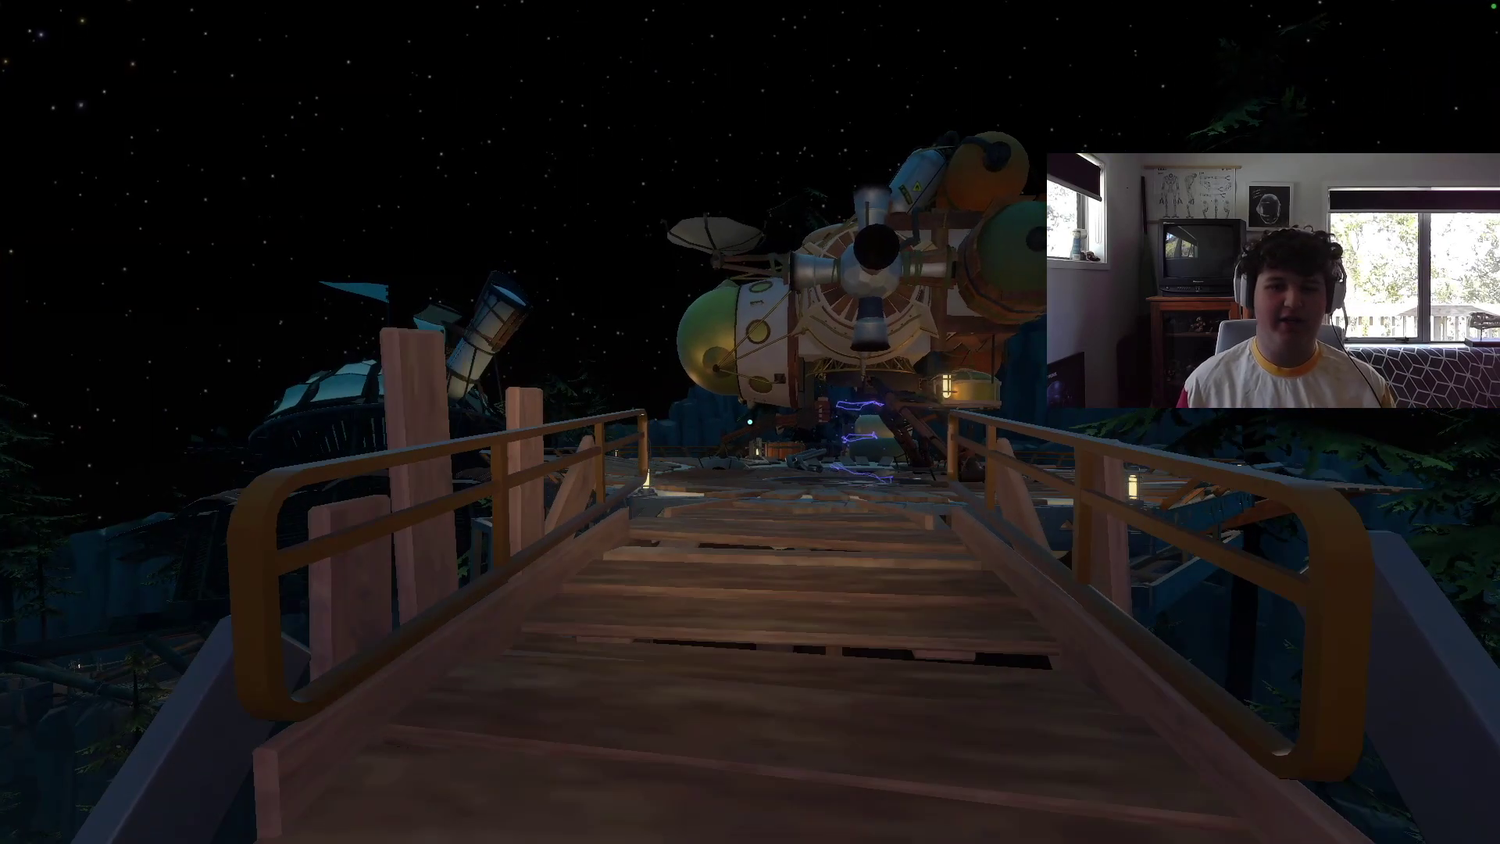
key(w)
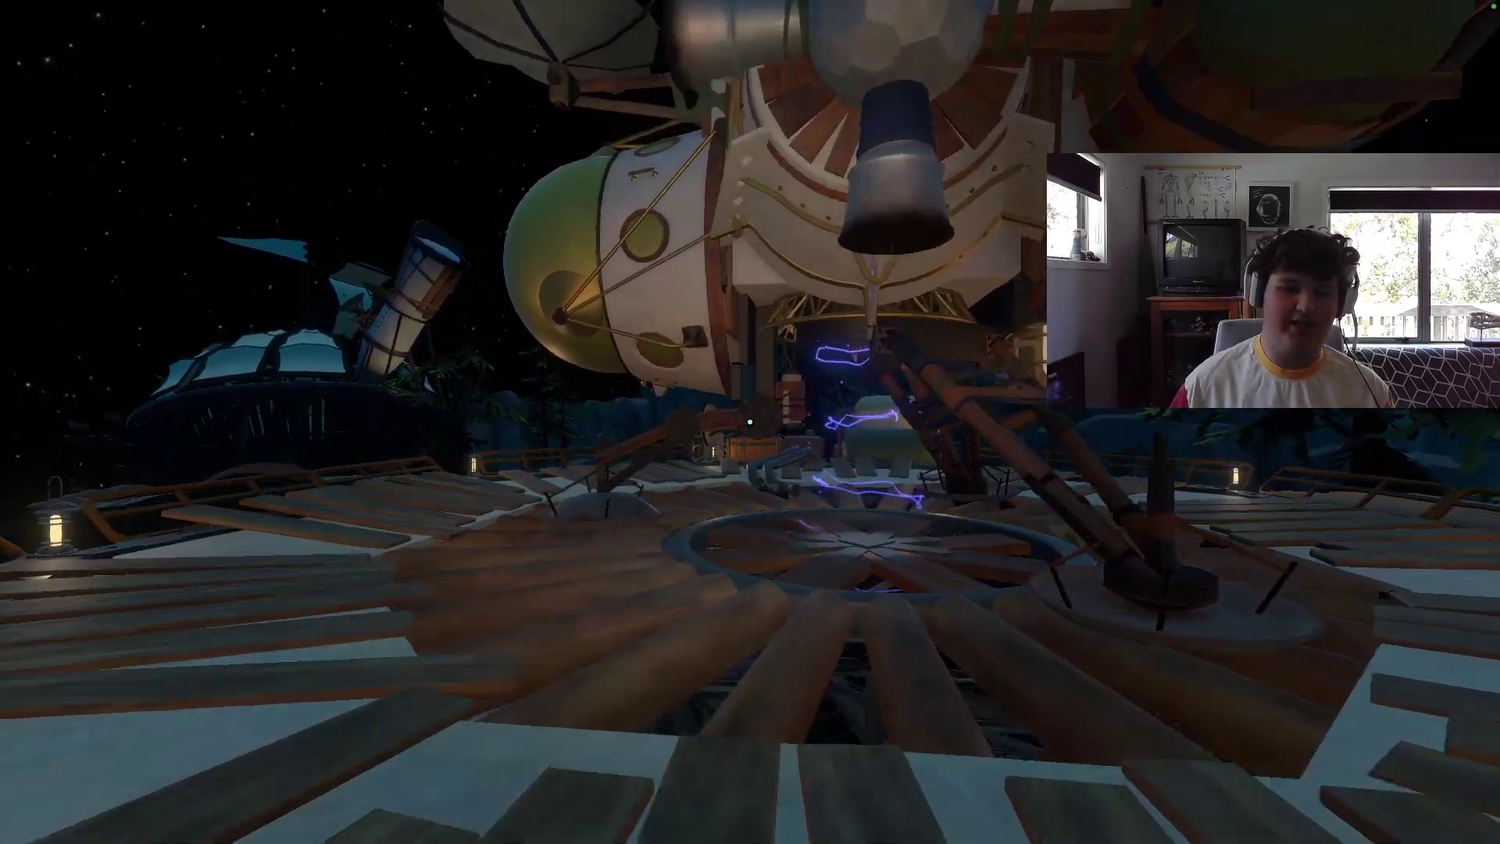
key(w)
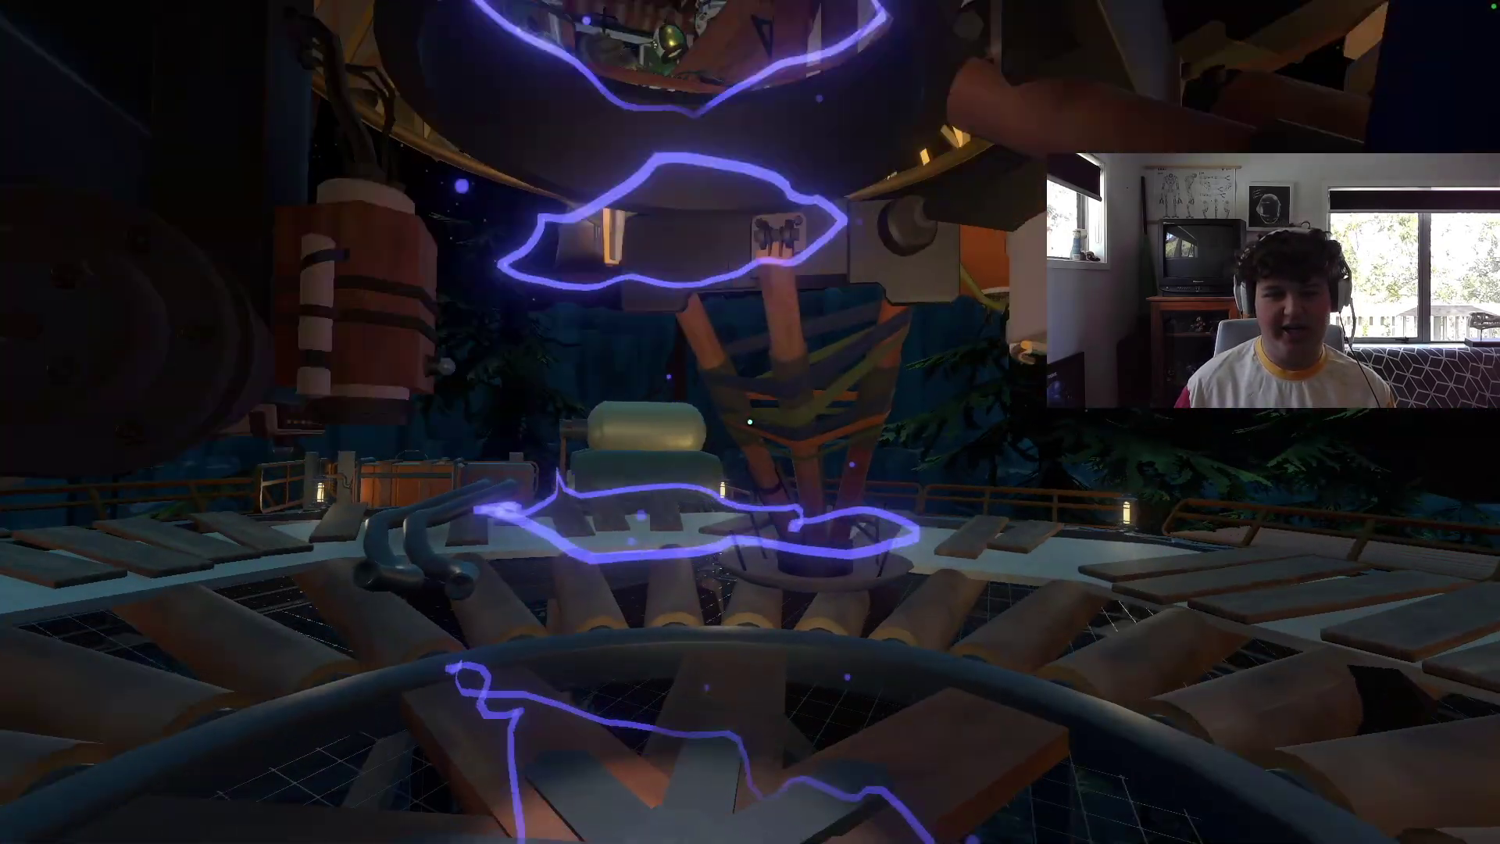
key(w)
key(e)
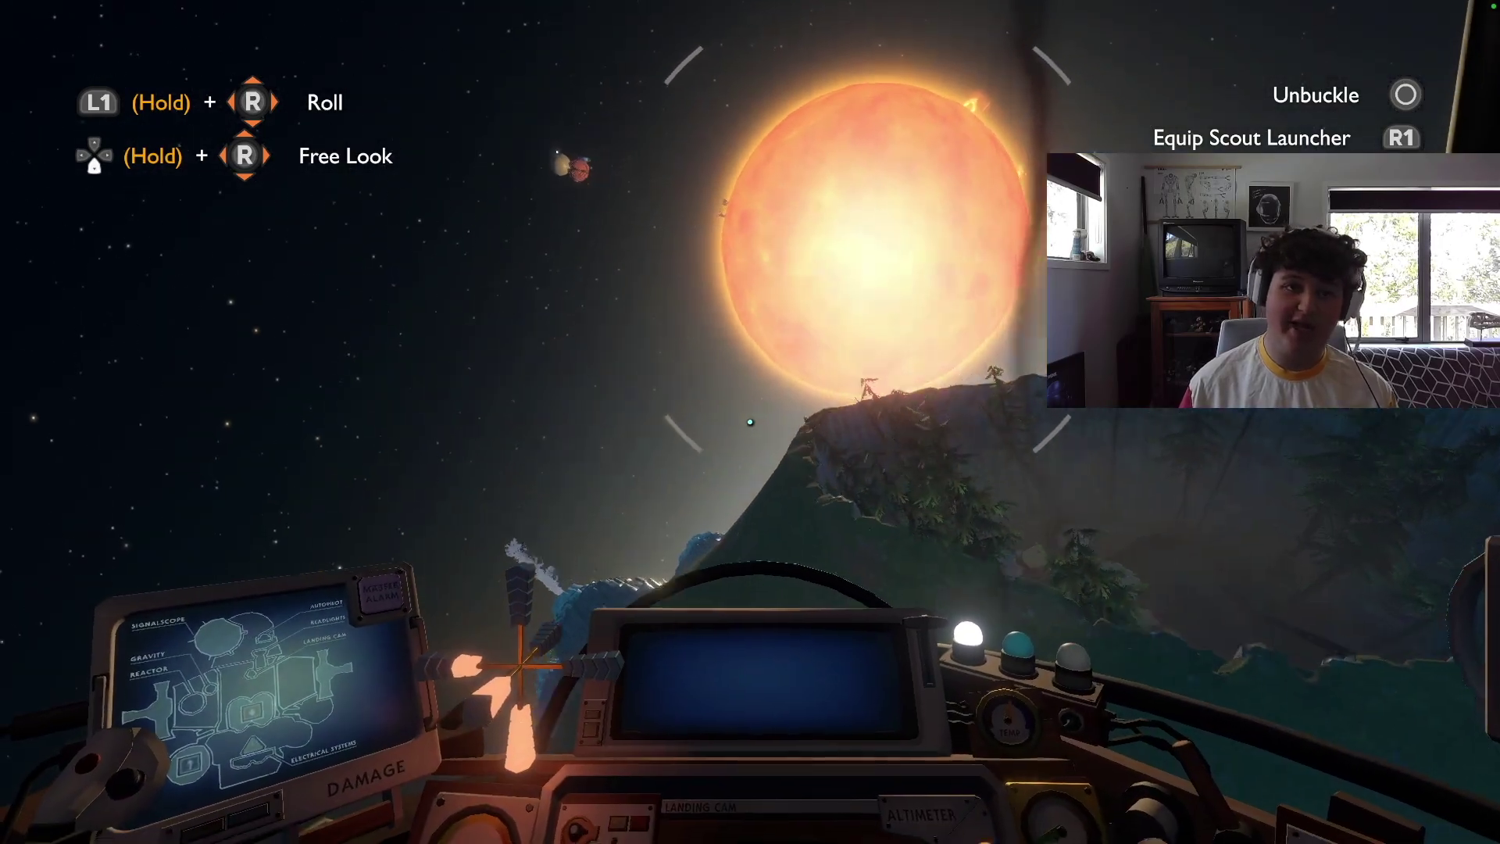
key(q)
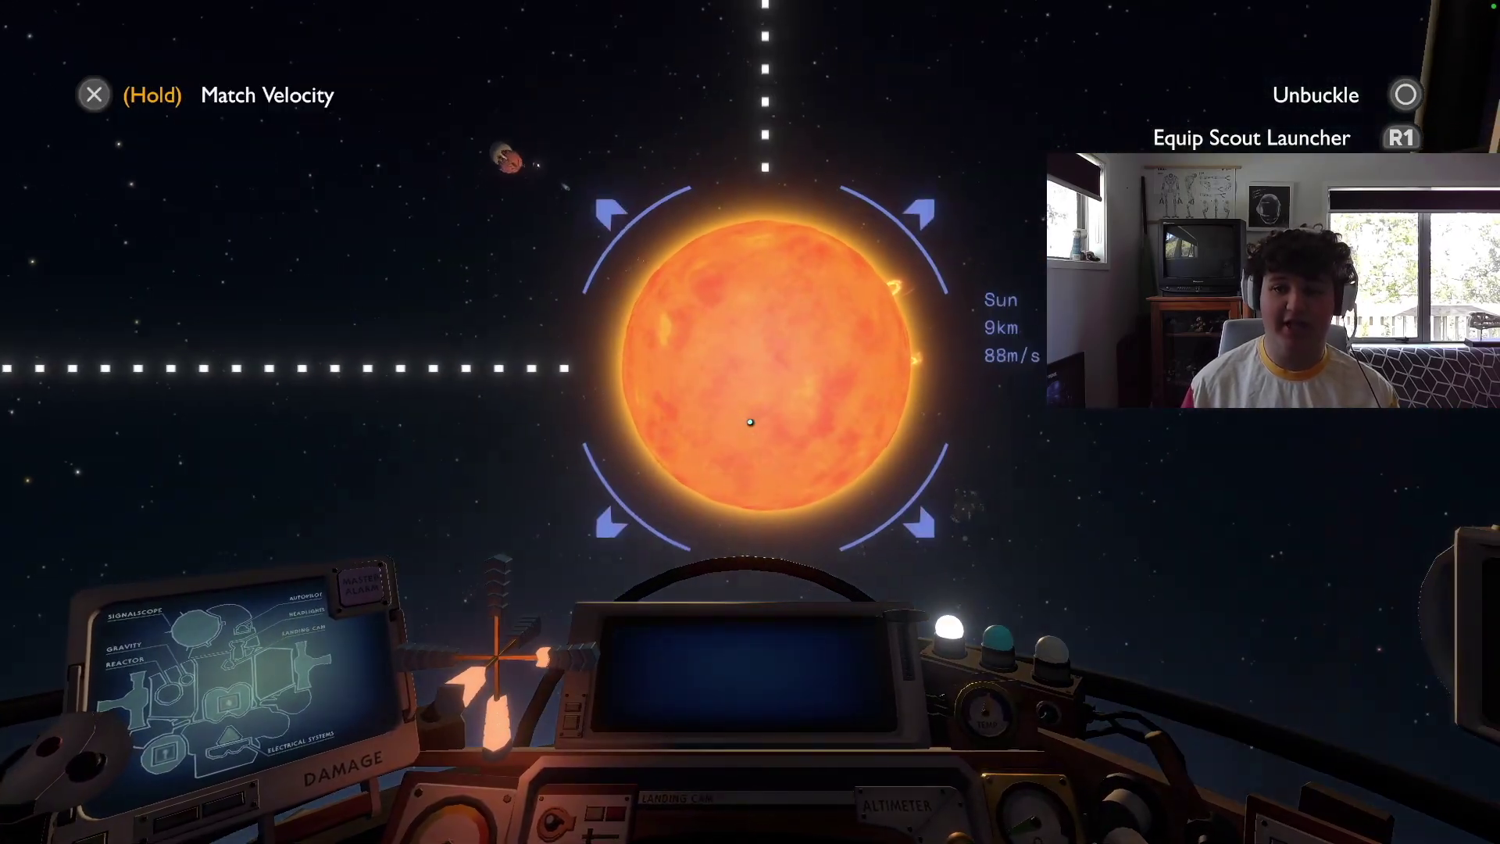